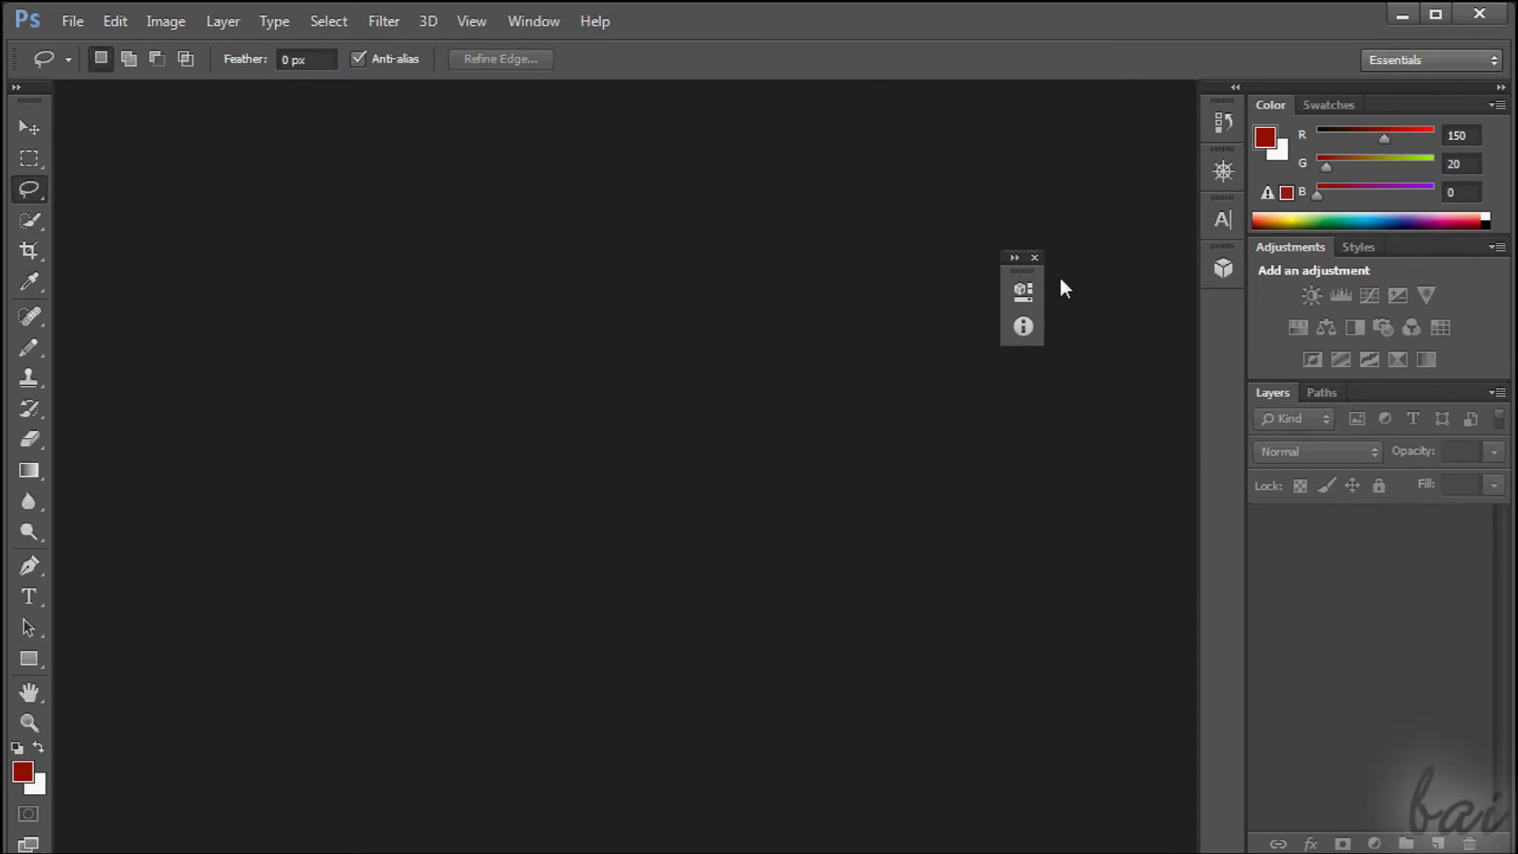
Close the small floating 3D/Info panel over the open Sample.jpg photo
click(1034, 256)
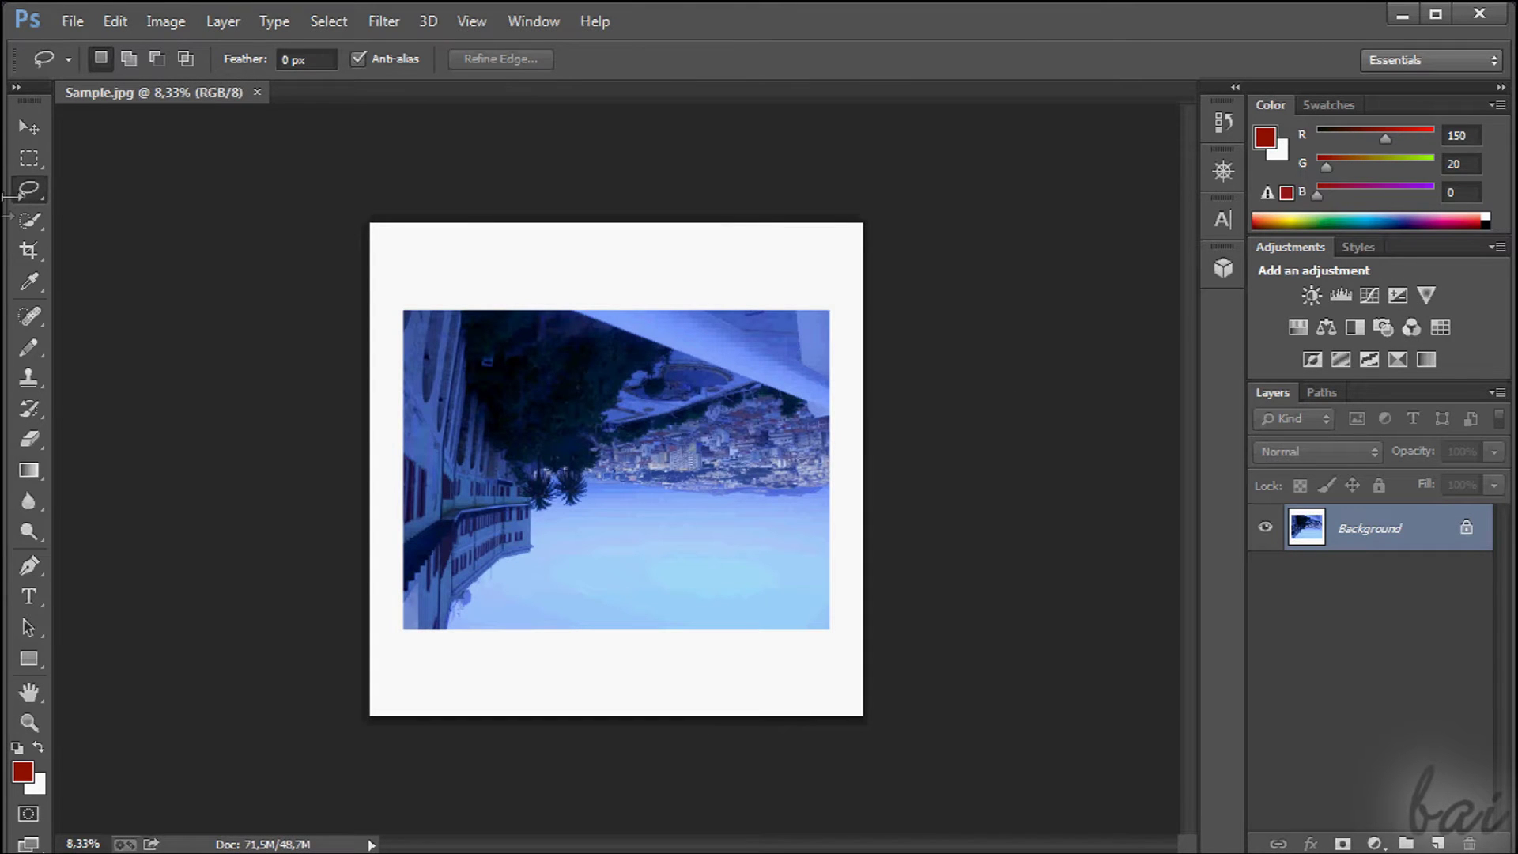
With the Move tool active, unlock the Background layer and confirm it as Layer 0
click(34, 134)
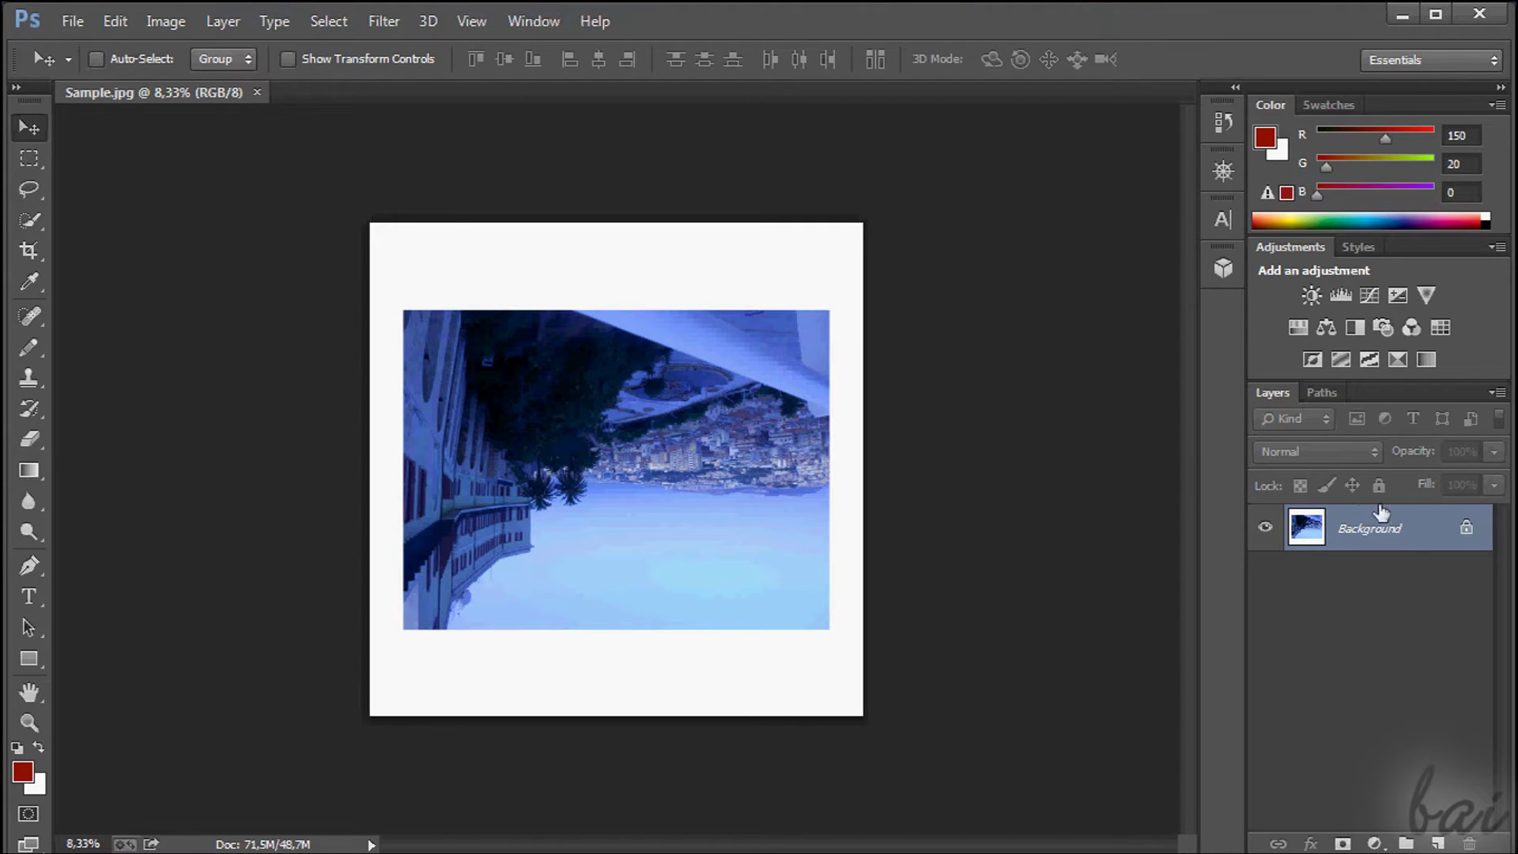
double_click(1469, 532)
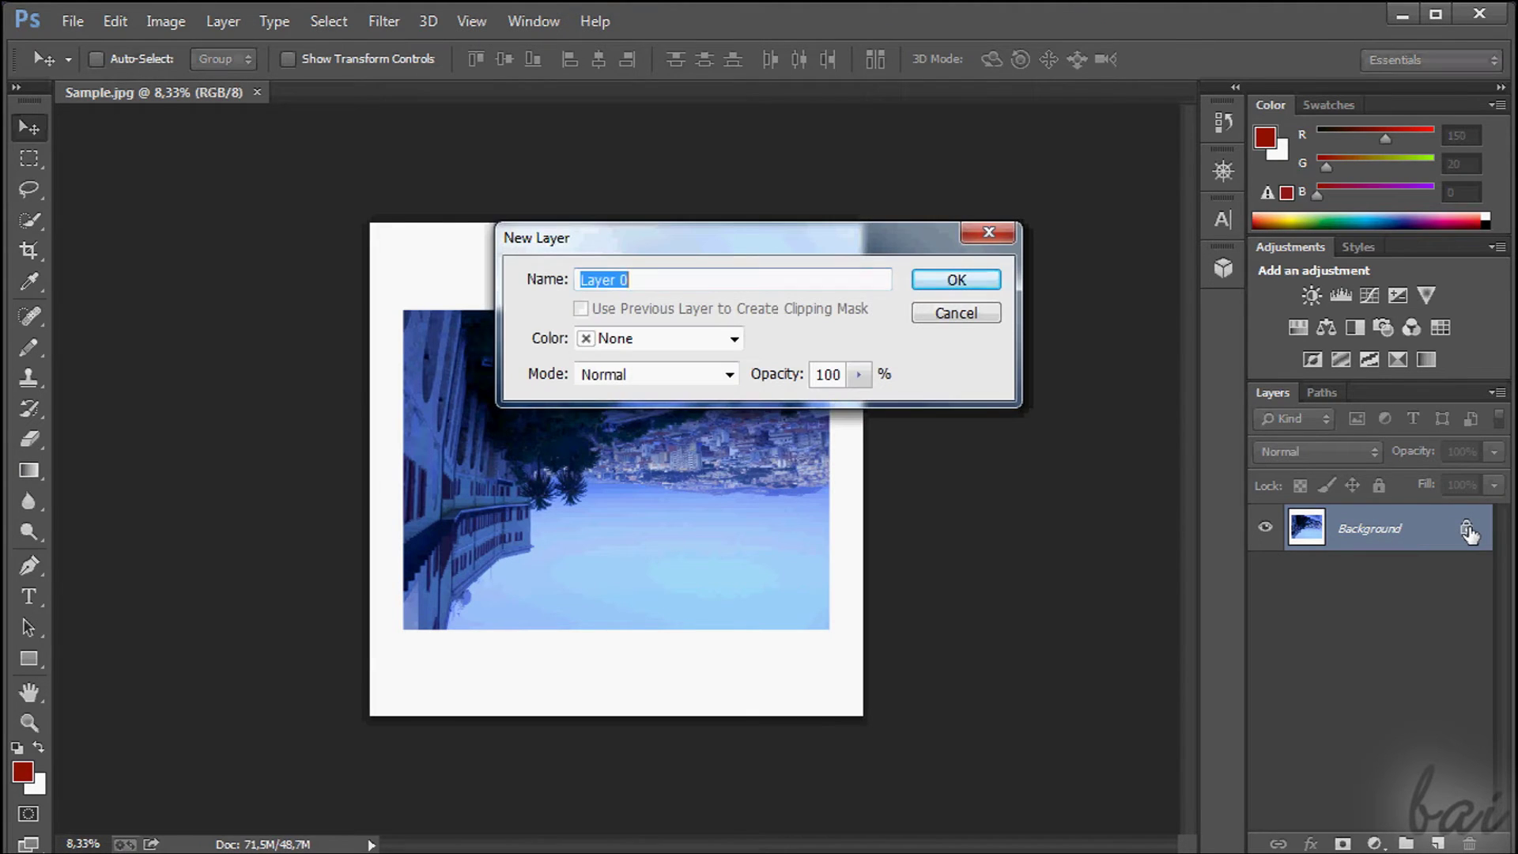
click(956, 281)
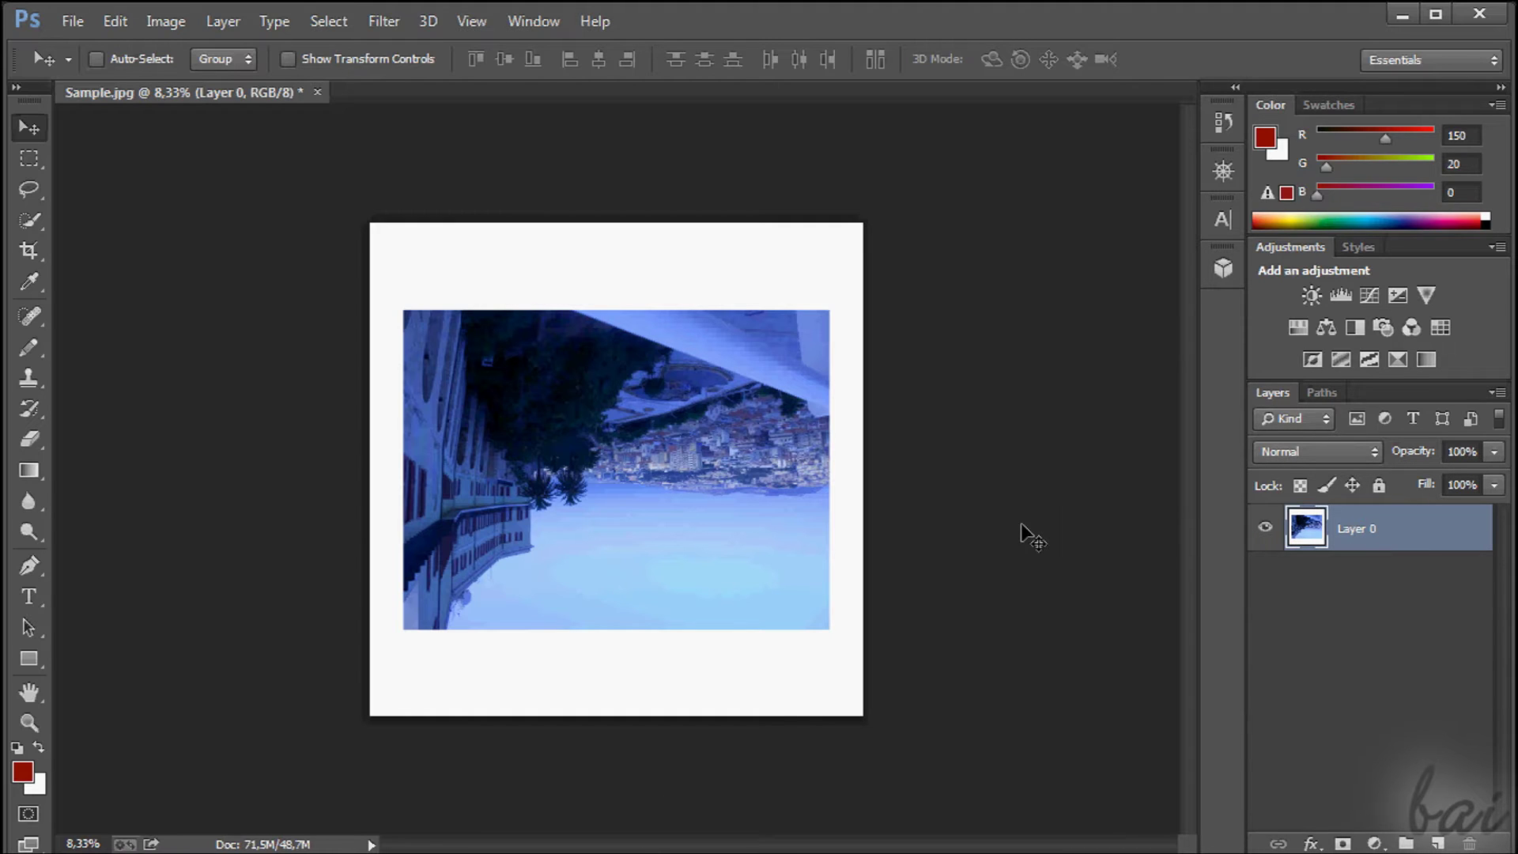
Rotate Layer 0 180° with Edit > Transform > Rotate and commit, then undo the last transform
click(117, 22)
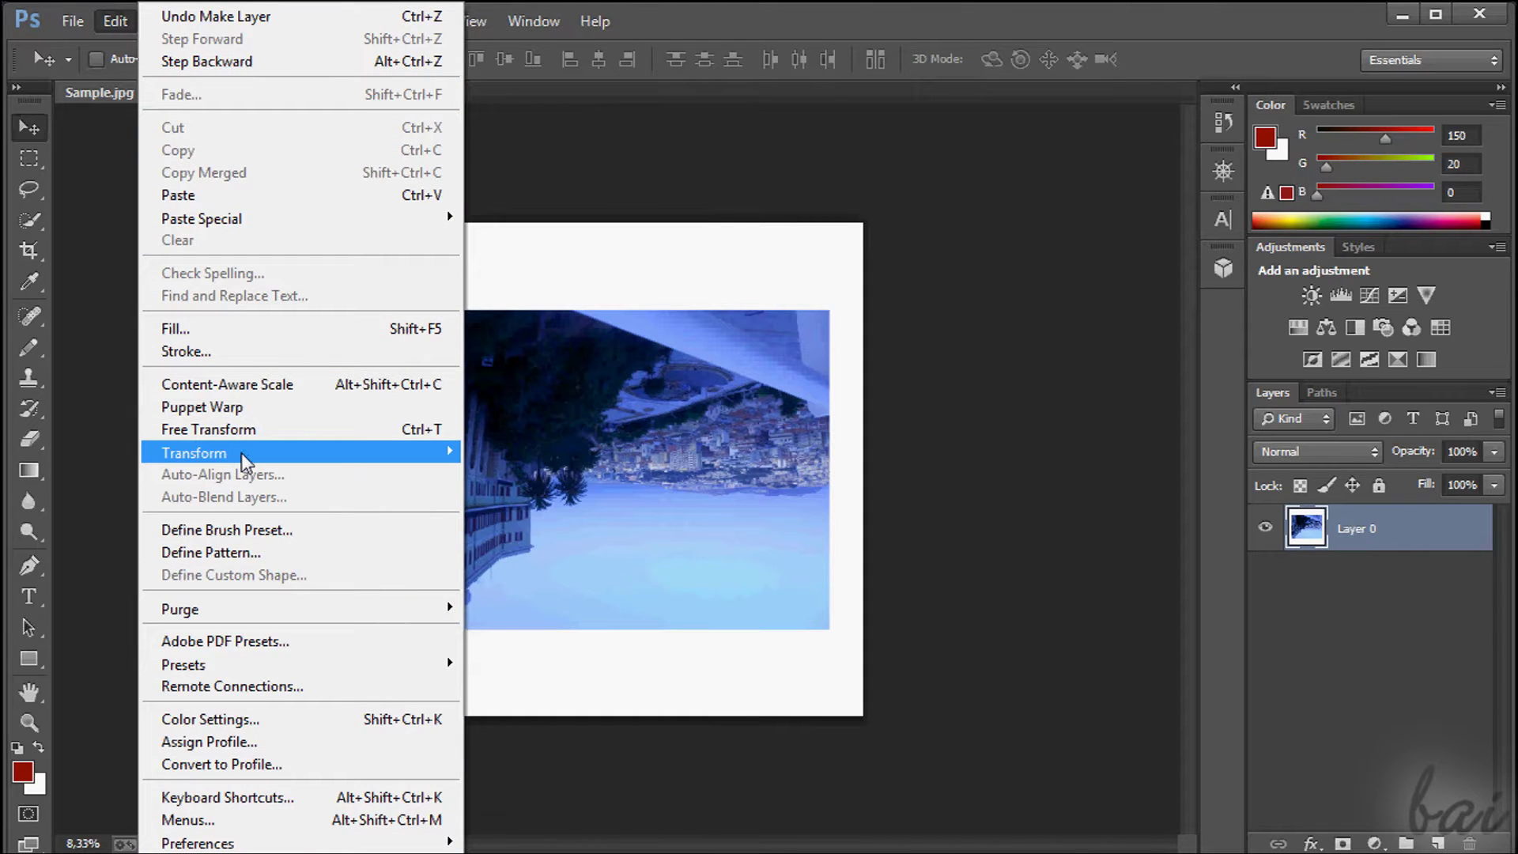
mouse_move(243, 461)
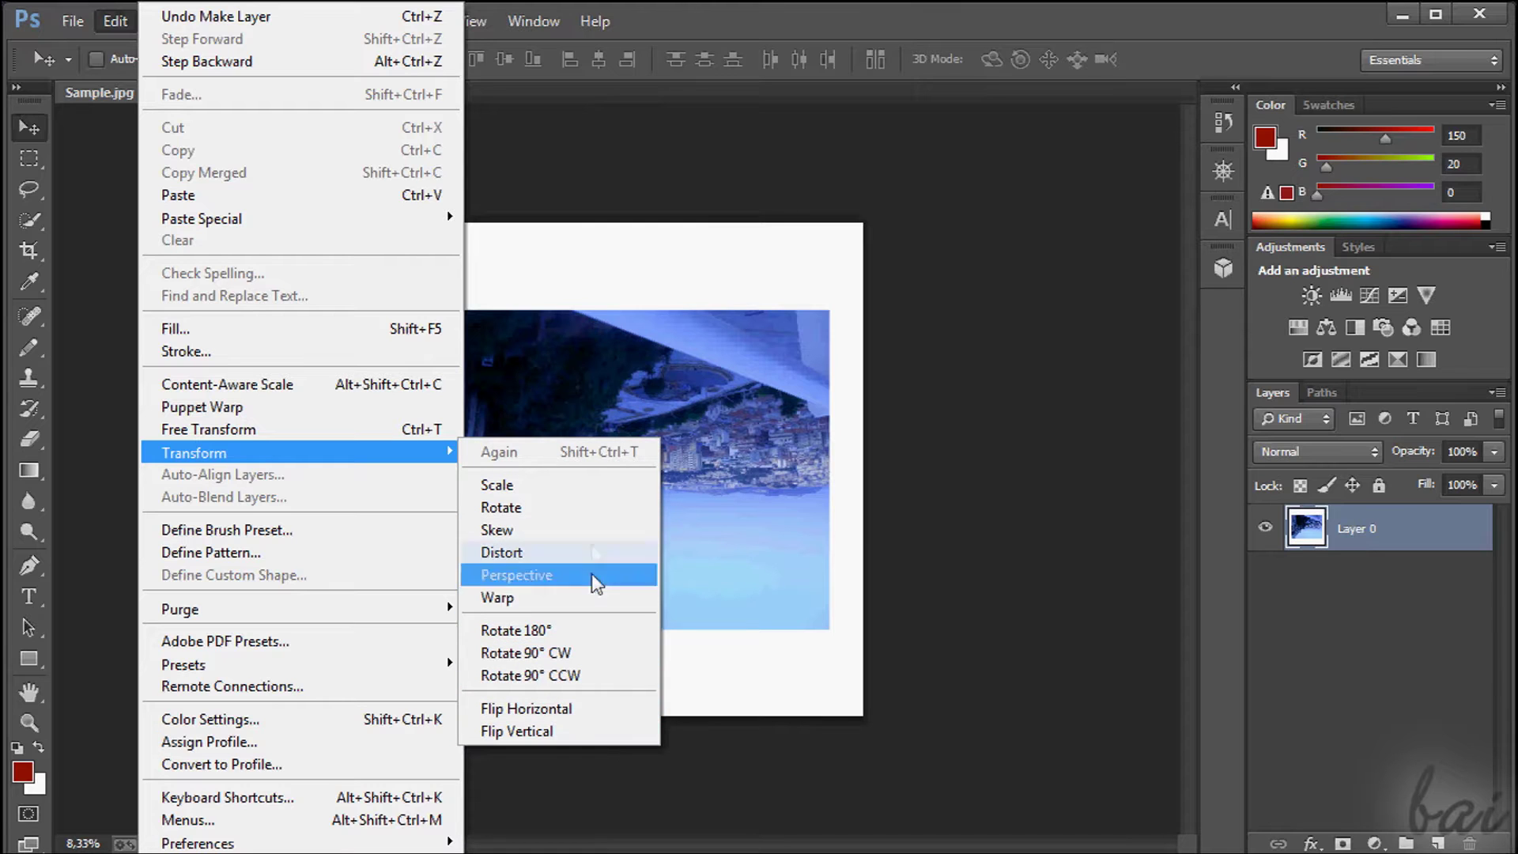
click(577, 504)
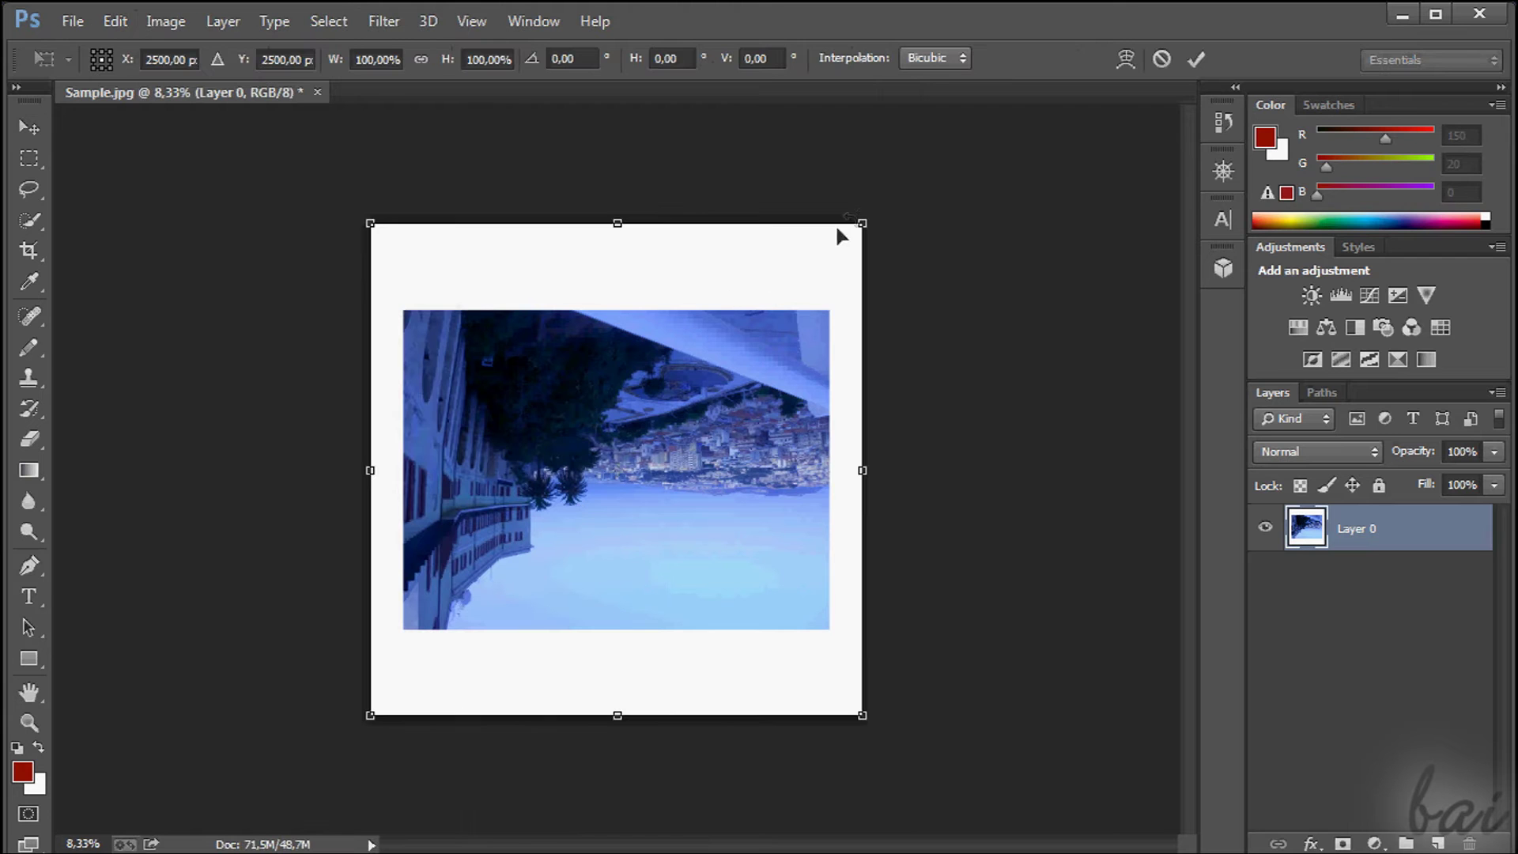
drag(863, 215, 589, 503)
drag(634, 433, 728, 484)
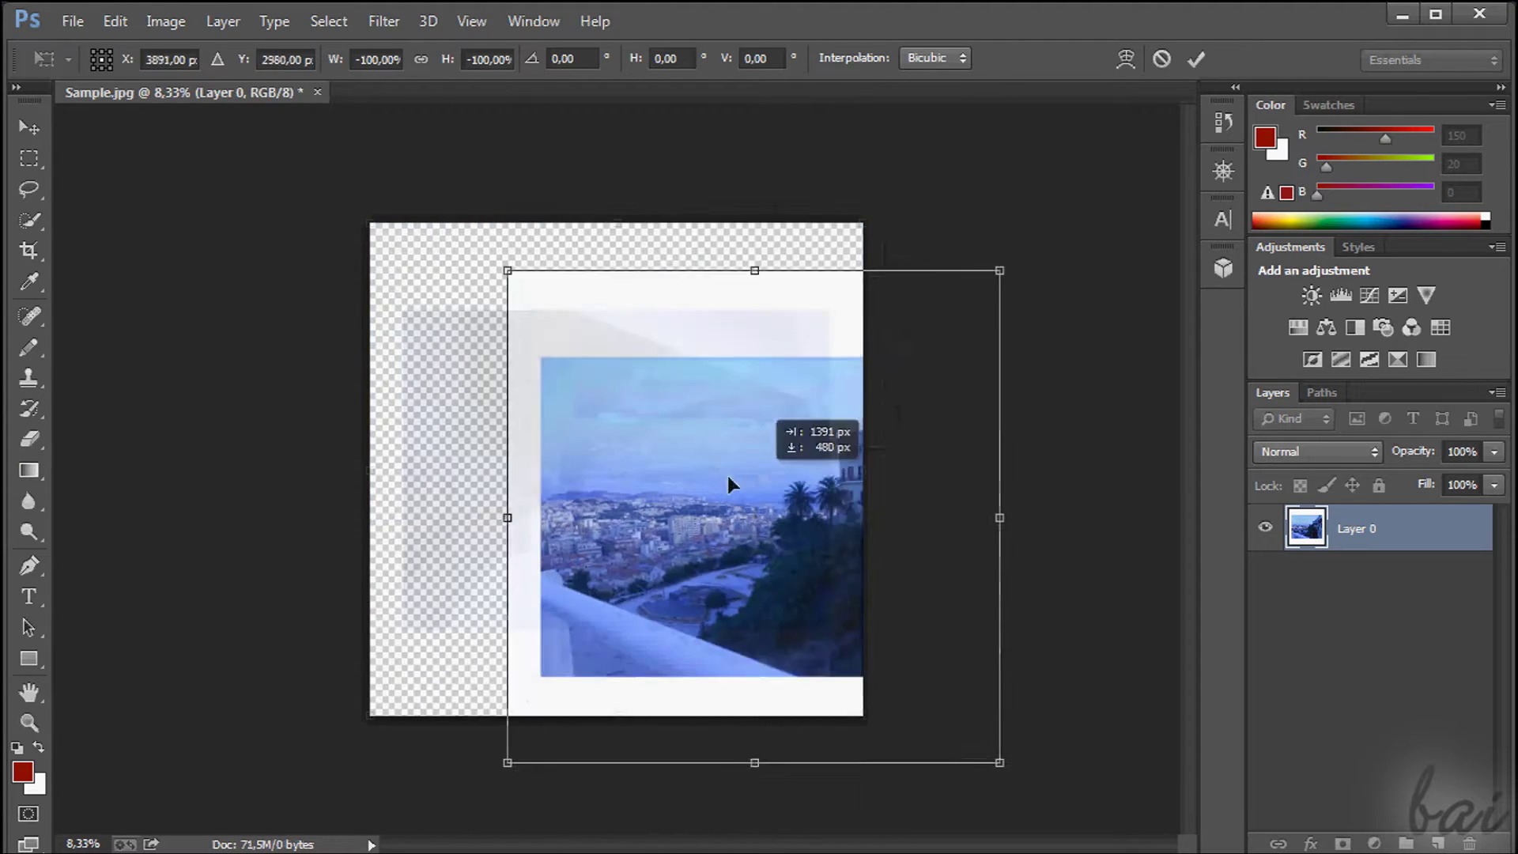
key(ctrl+z)
drag(865, 222, 411, 680)
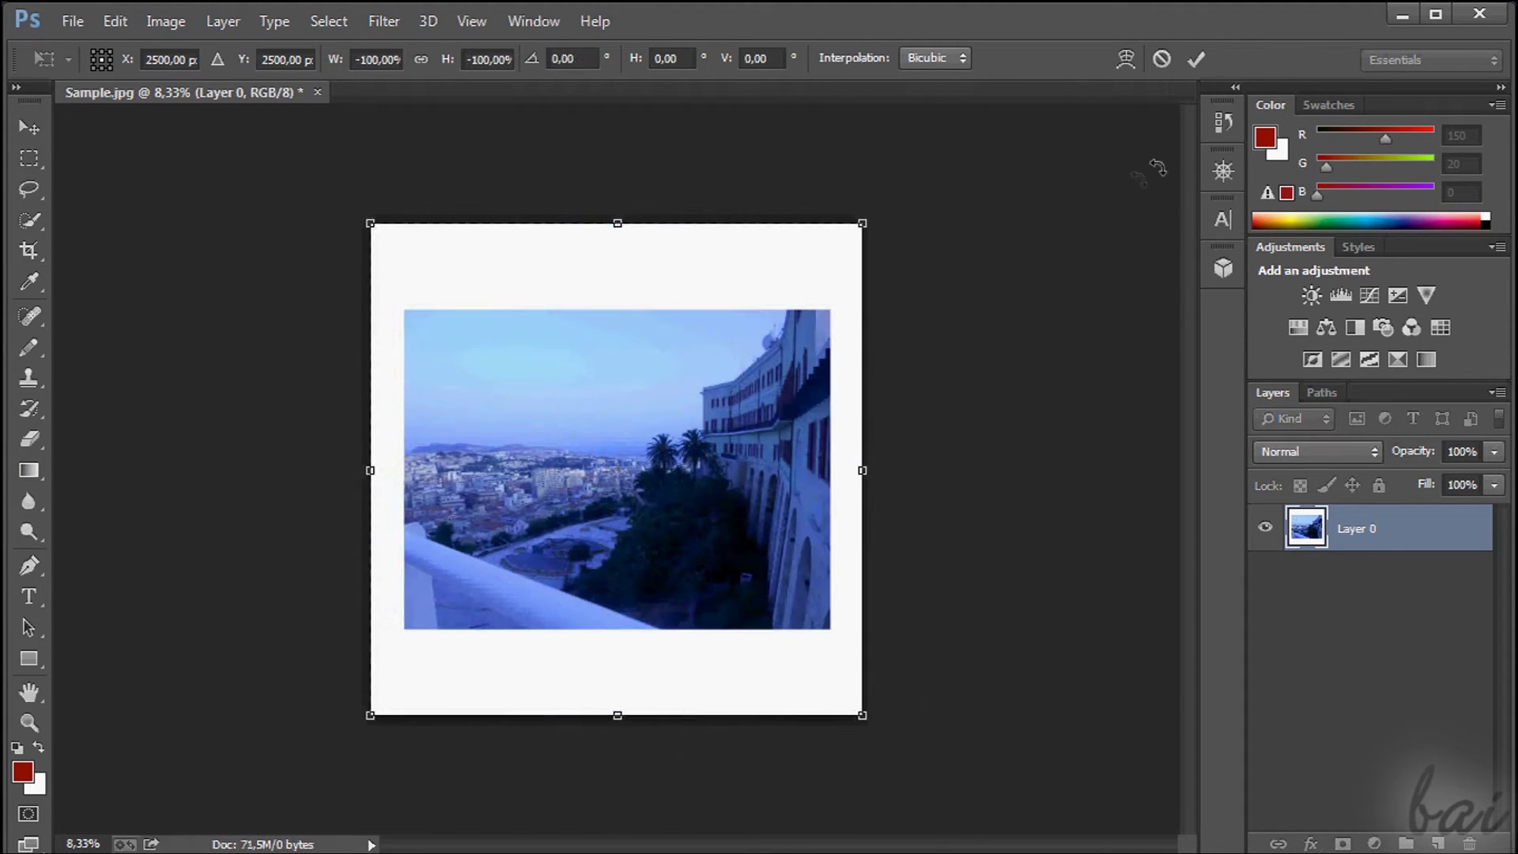
click(1199, 60)
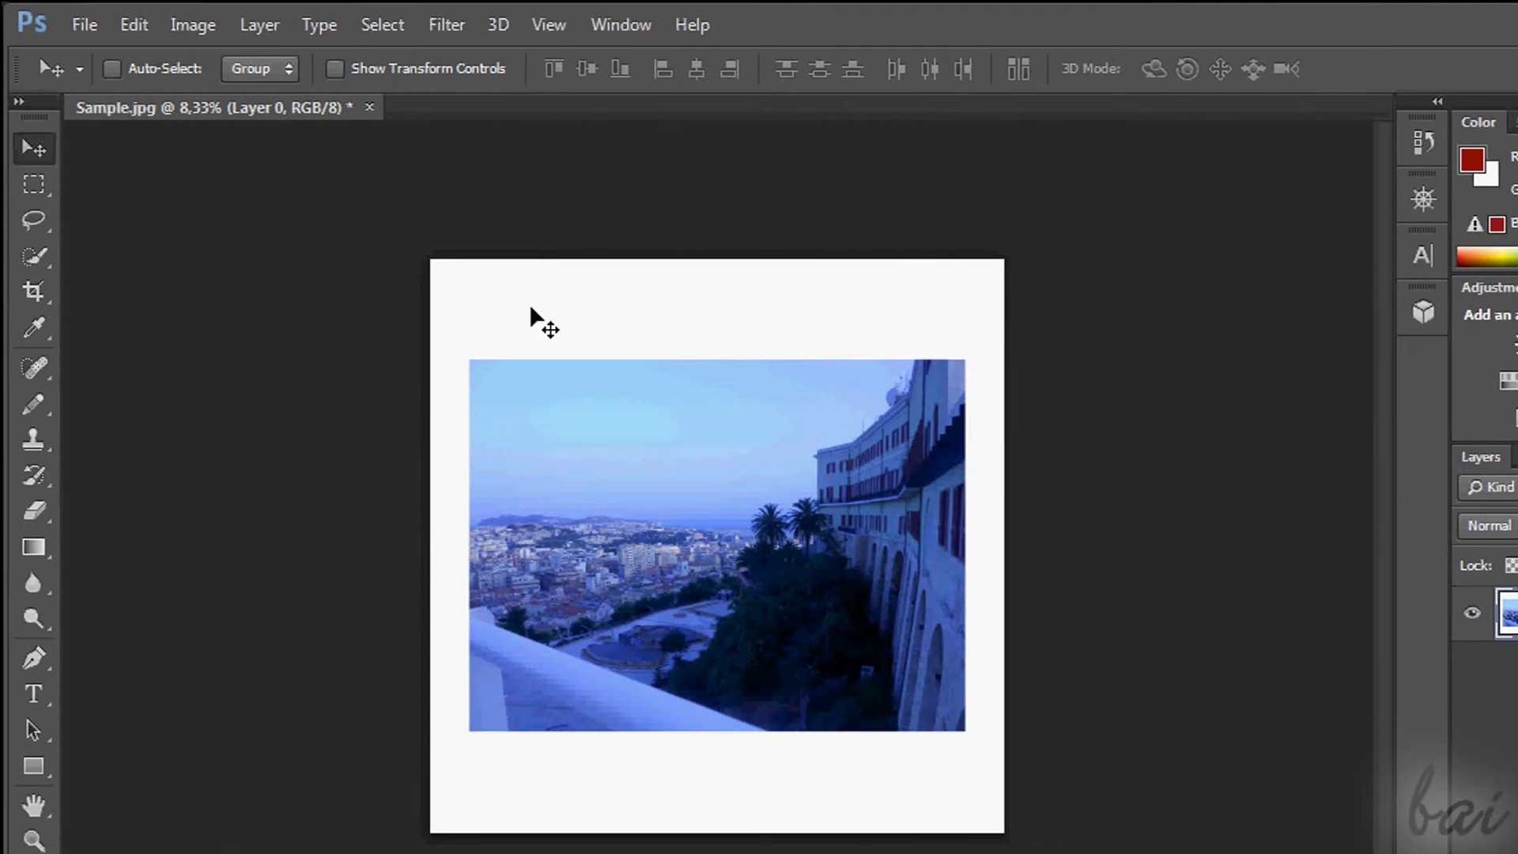
click(134, 25)
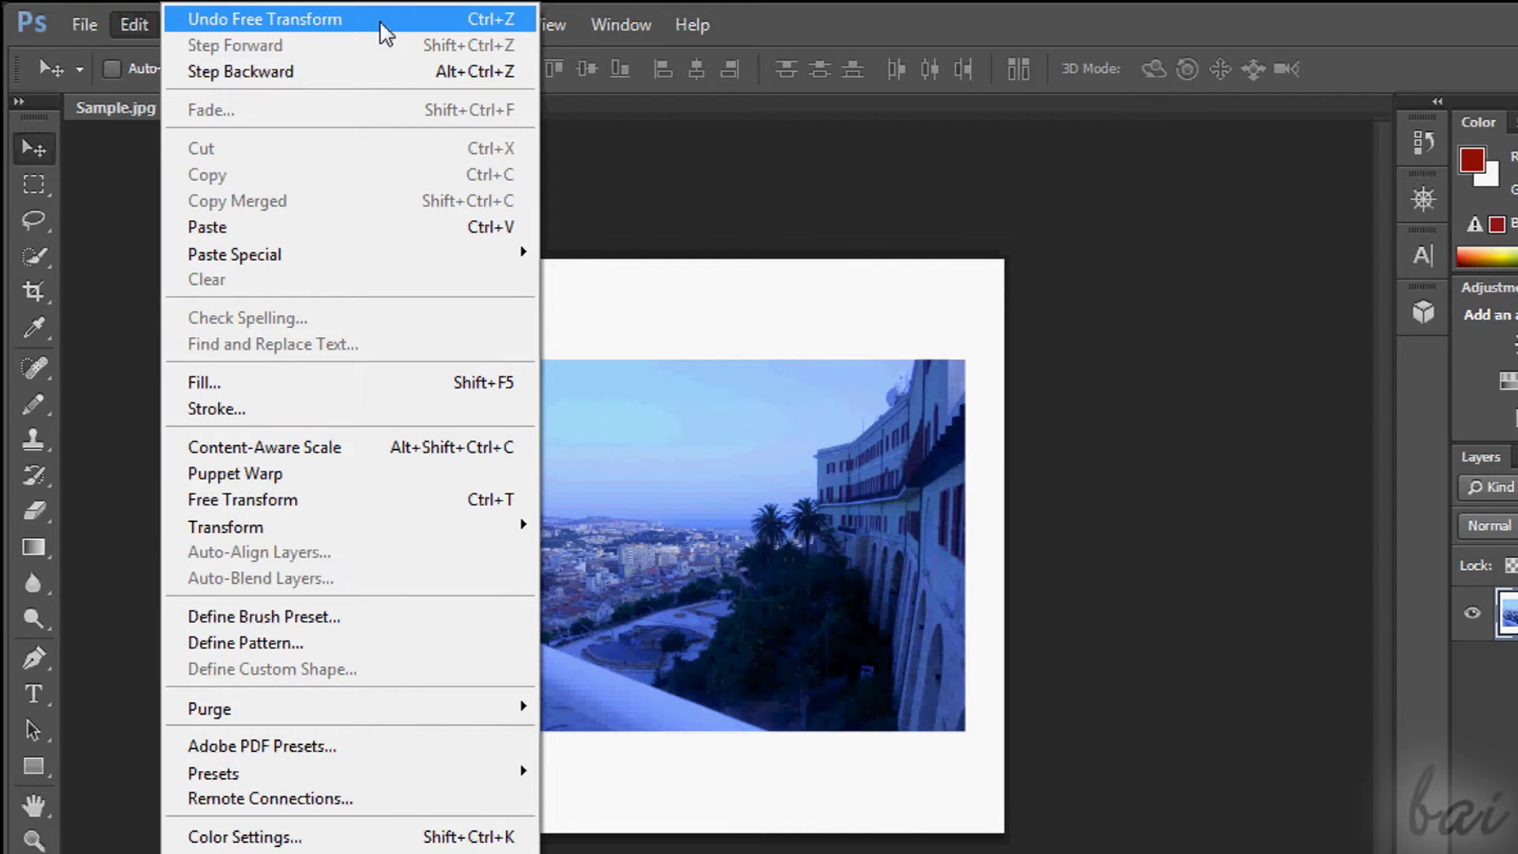
click(383, 23)
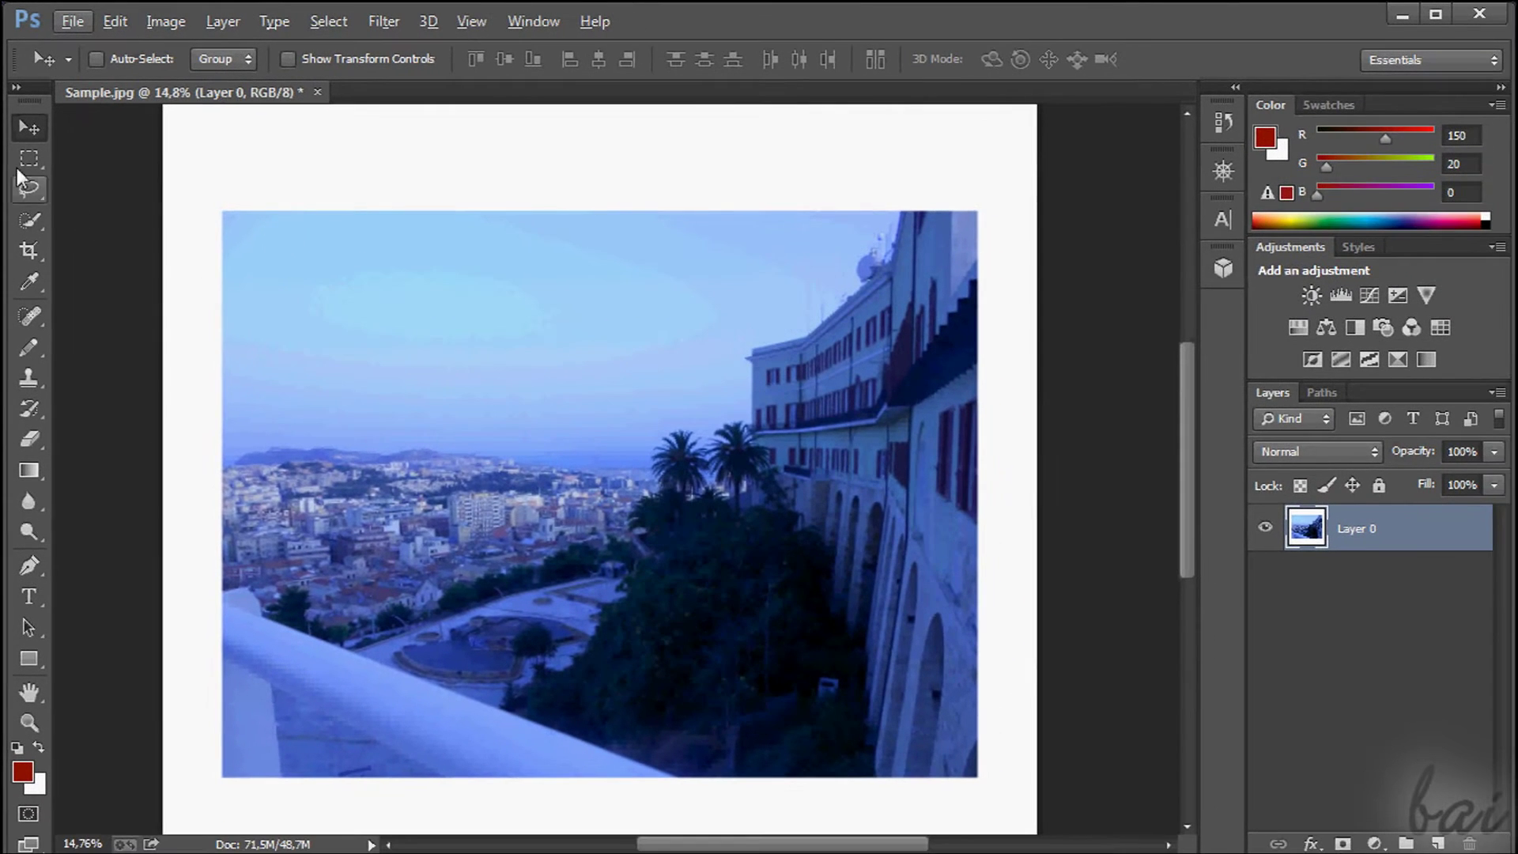
Select the whole photo with the Quick Selection tool at 444 px brush size
click(30, 224)
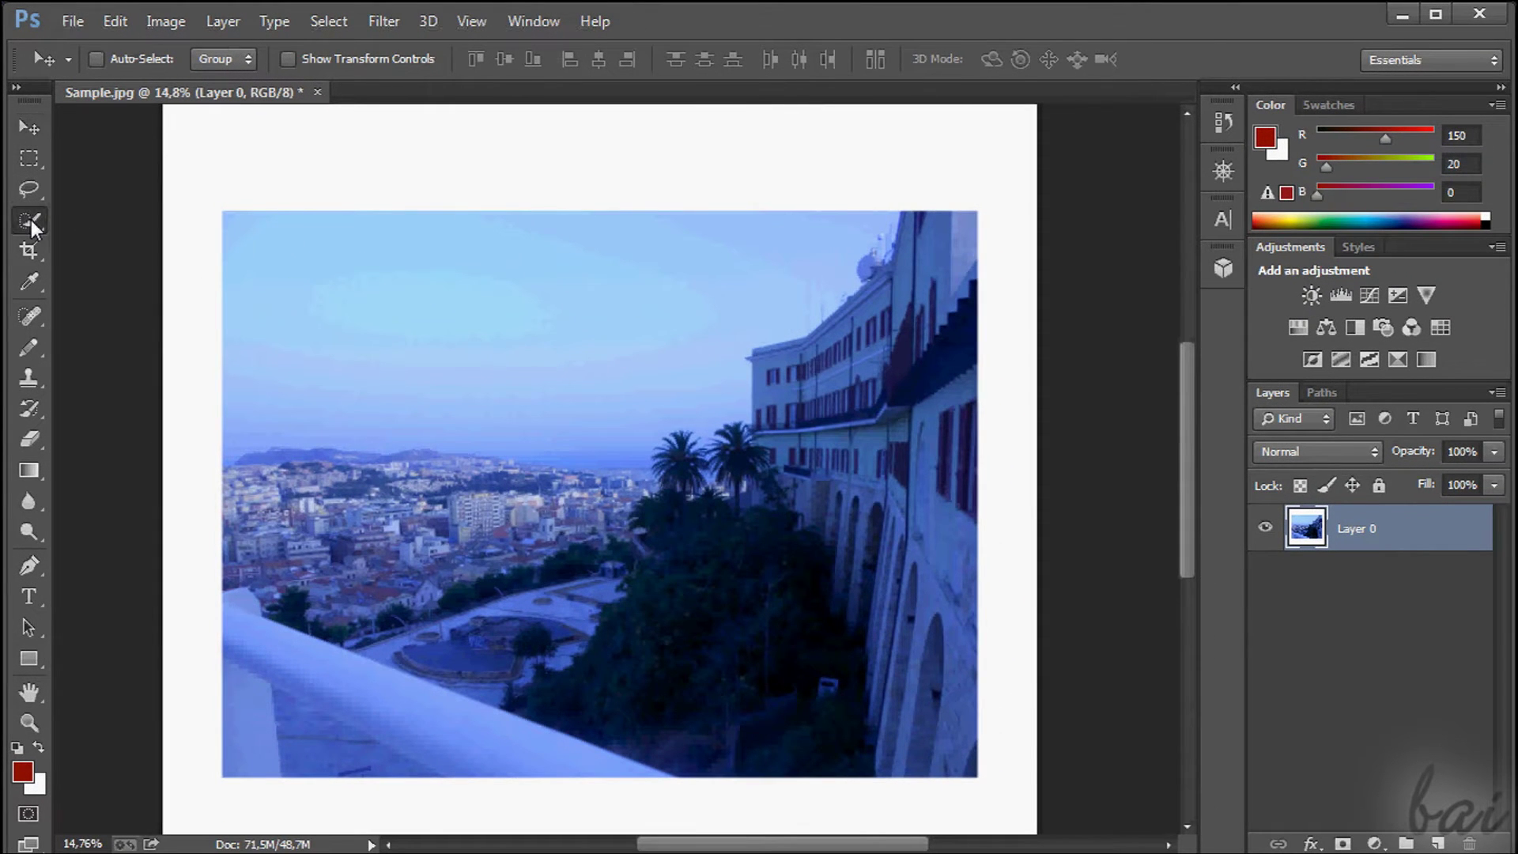
click(120, 215)
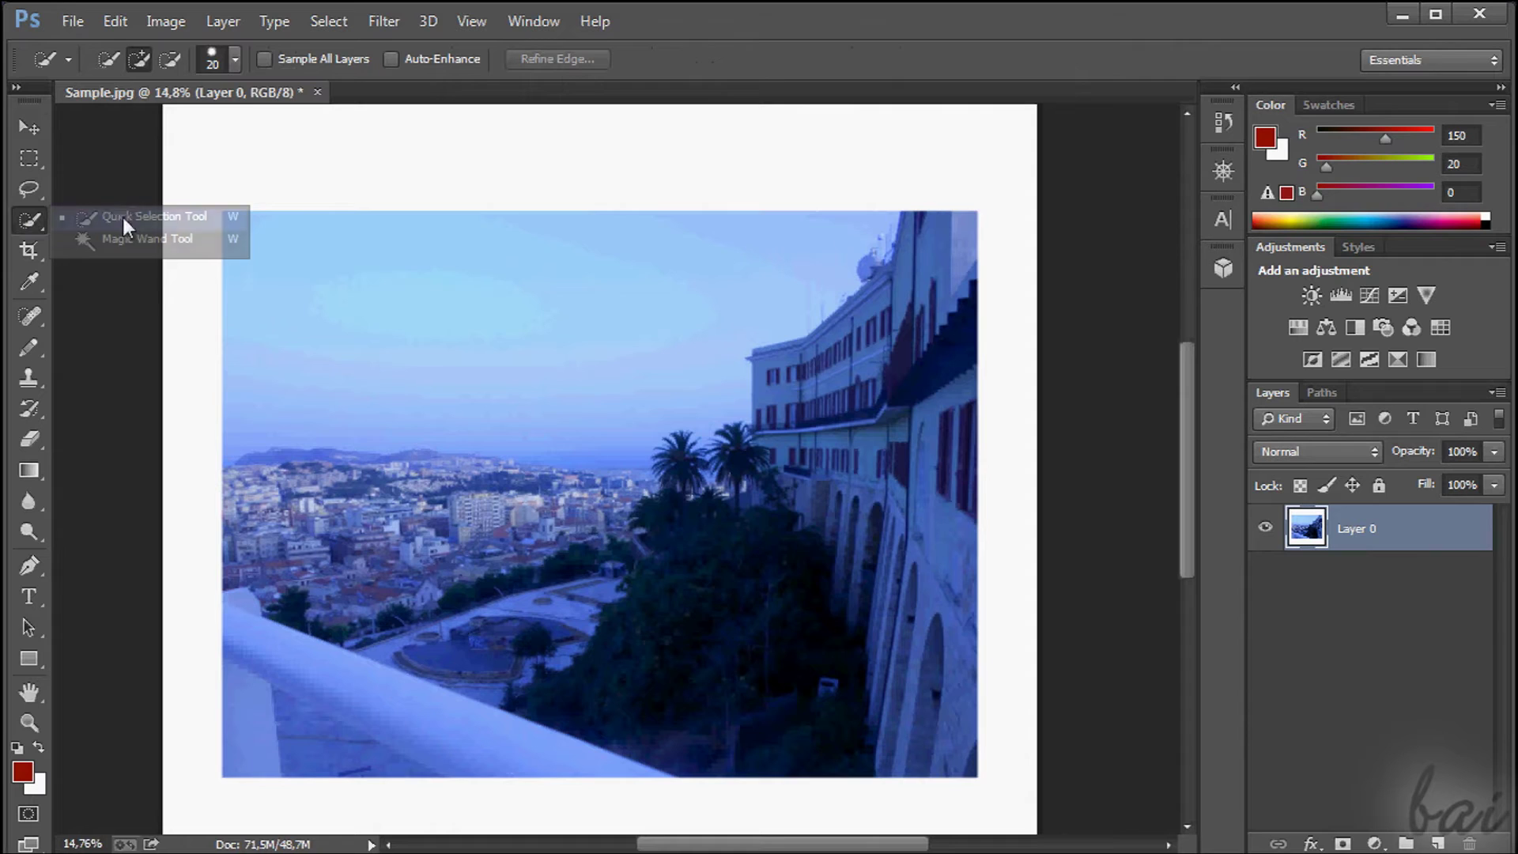
click(235, 59)
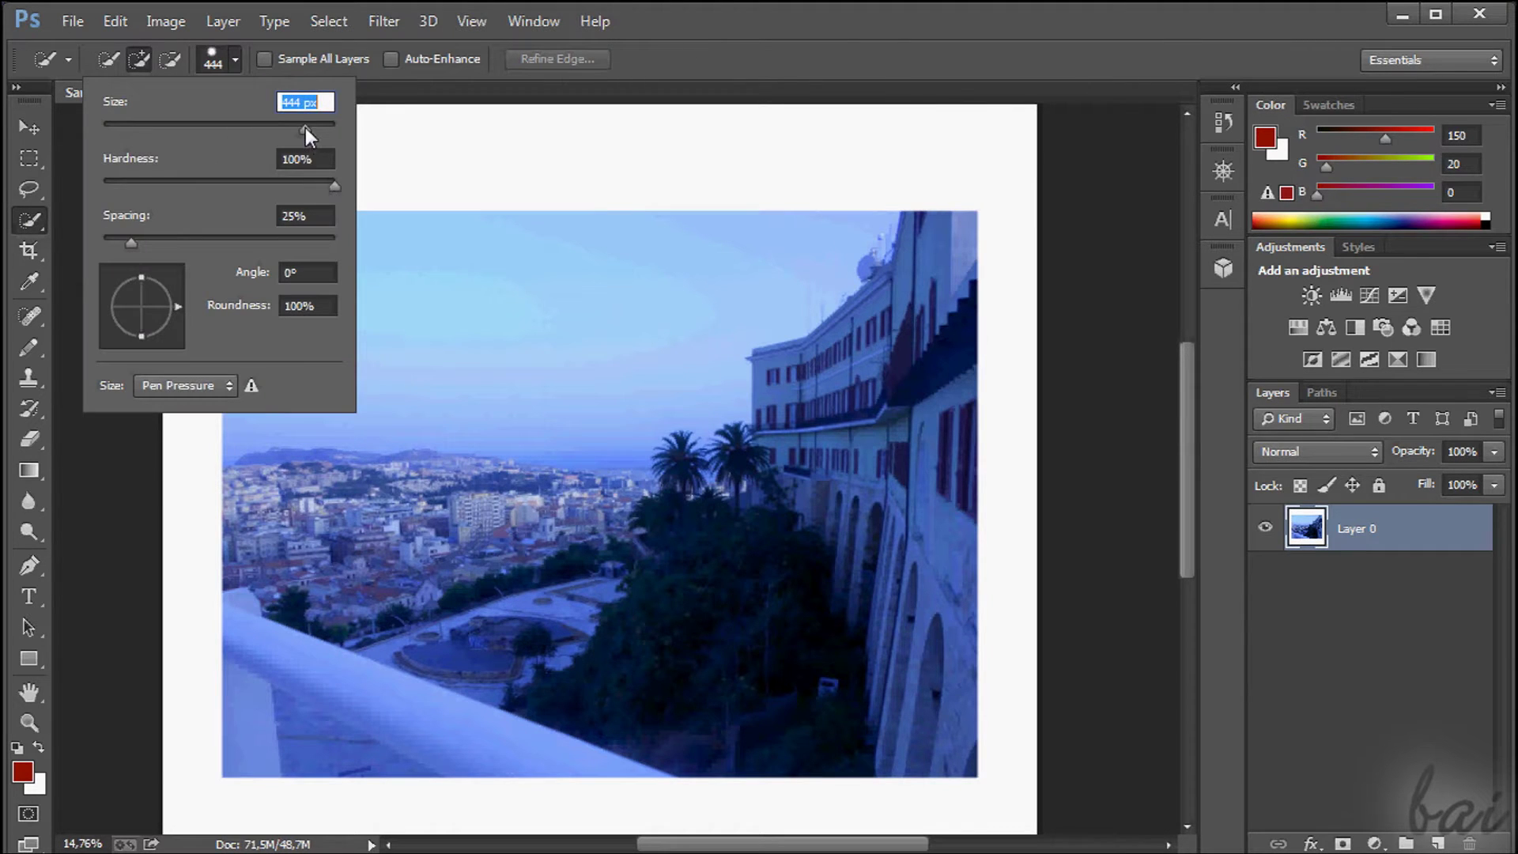
click(283, 294)
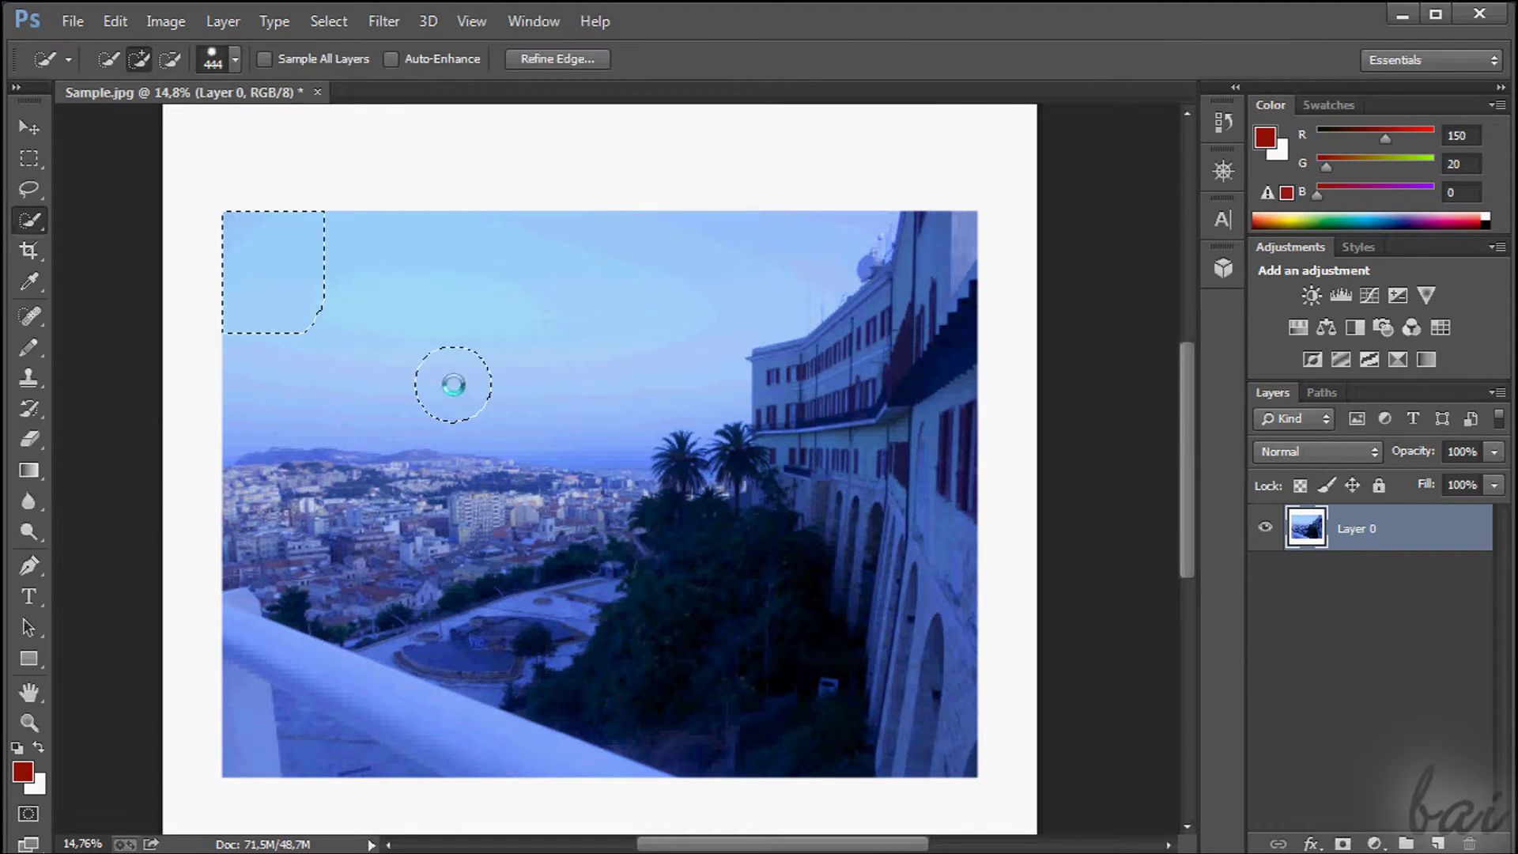
mouse_move(610, 416)
mouse_down()
mouse_move(399, 673)
mouse_move(569, 458)
mouse_up()
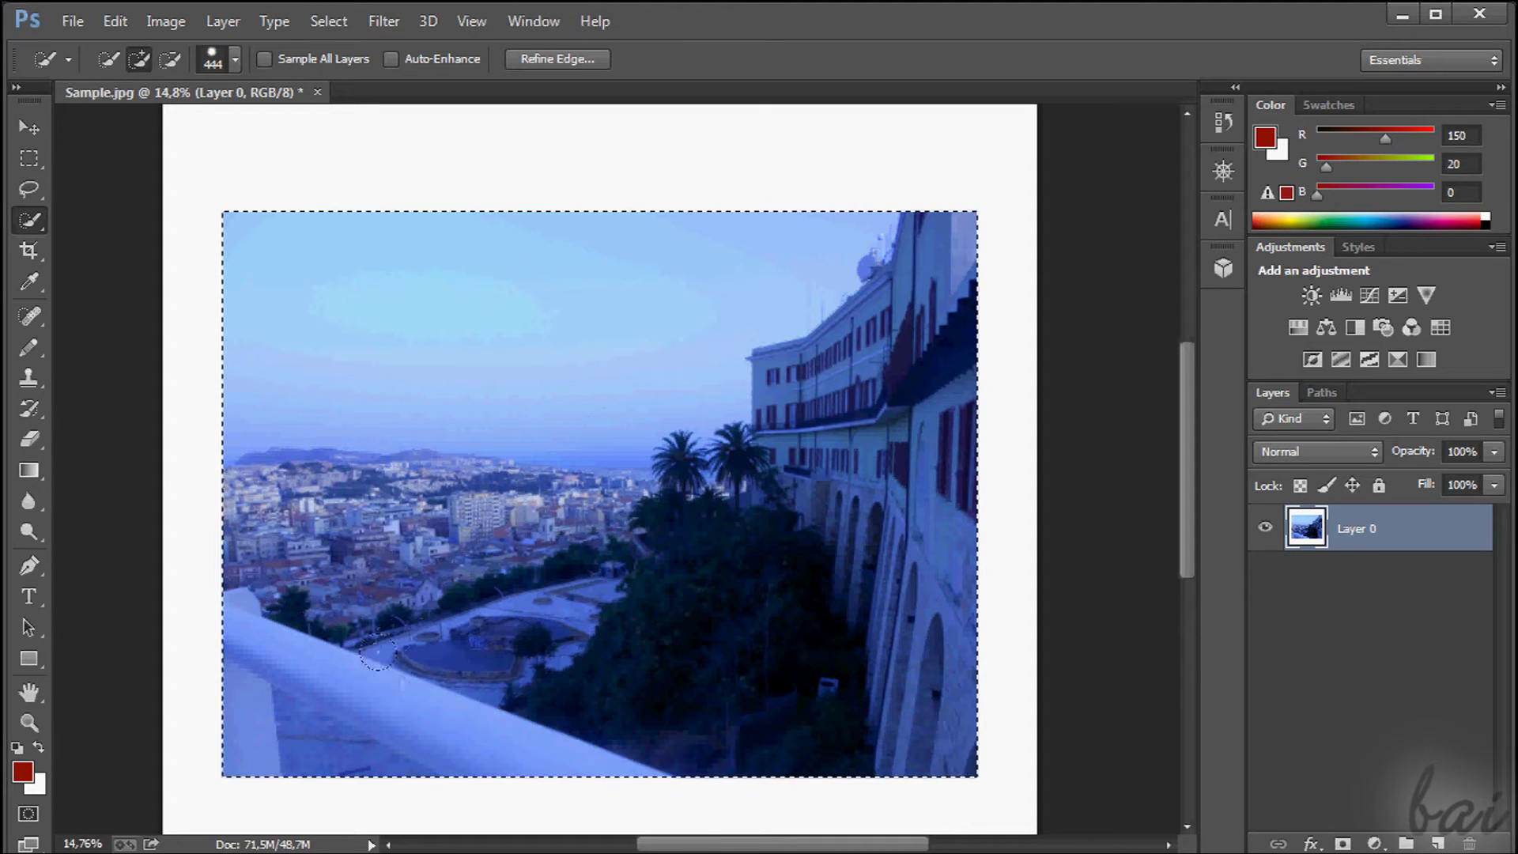
Cut the selected photo and paste it as Layer 1, positioned back in the frame
click(115, 21)
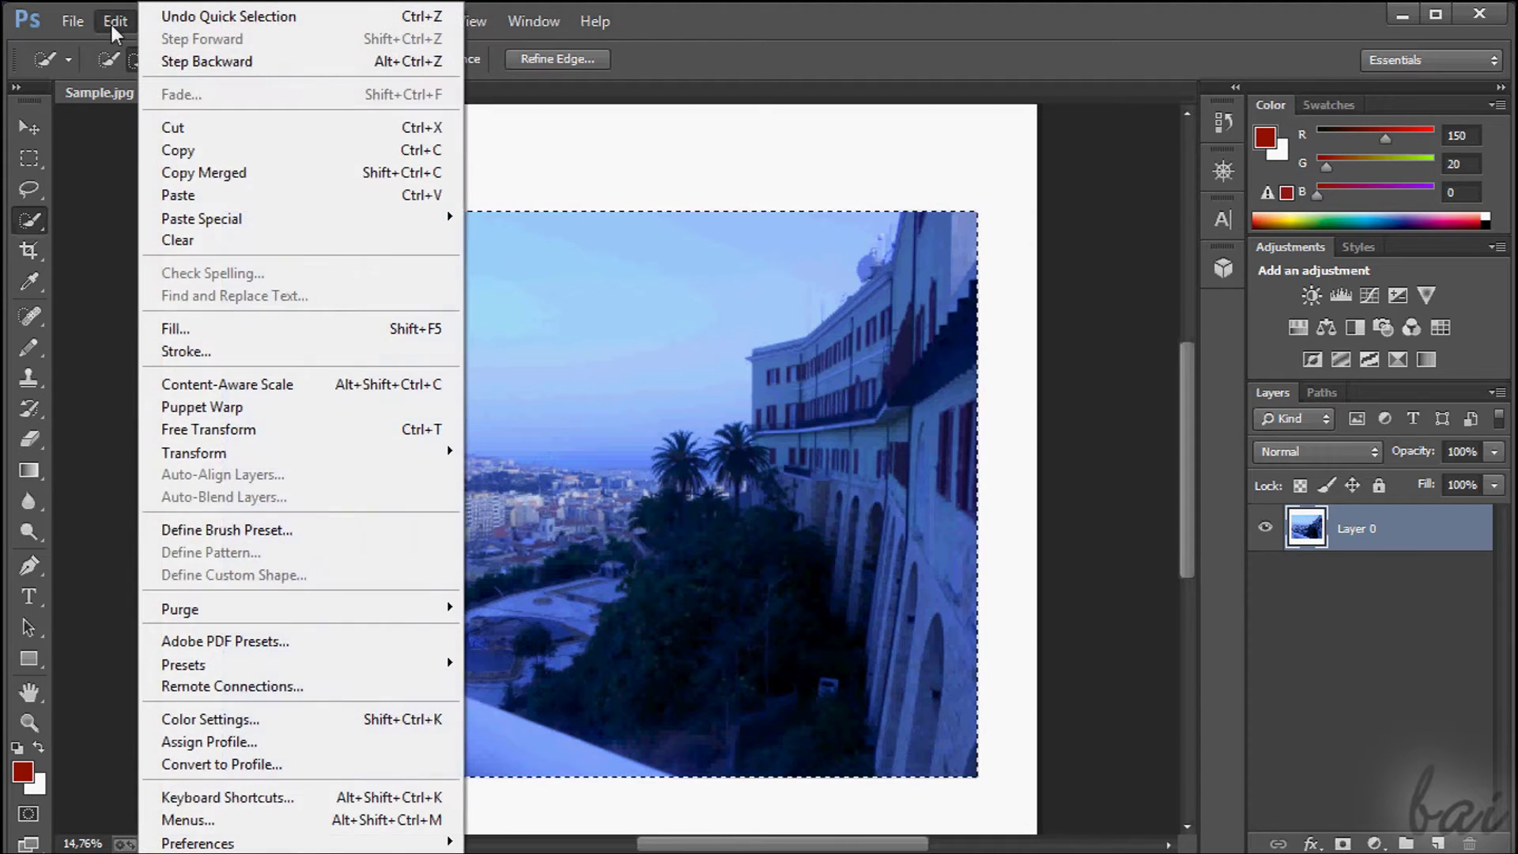
click(179, 123)
click(116, 22)
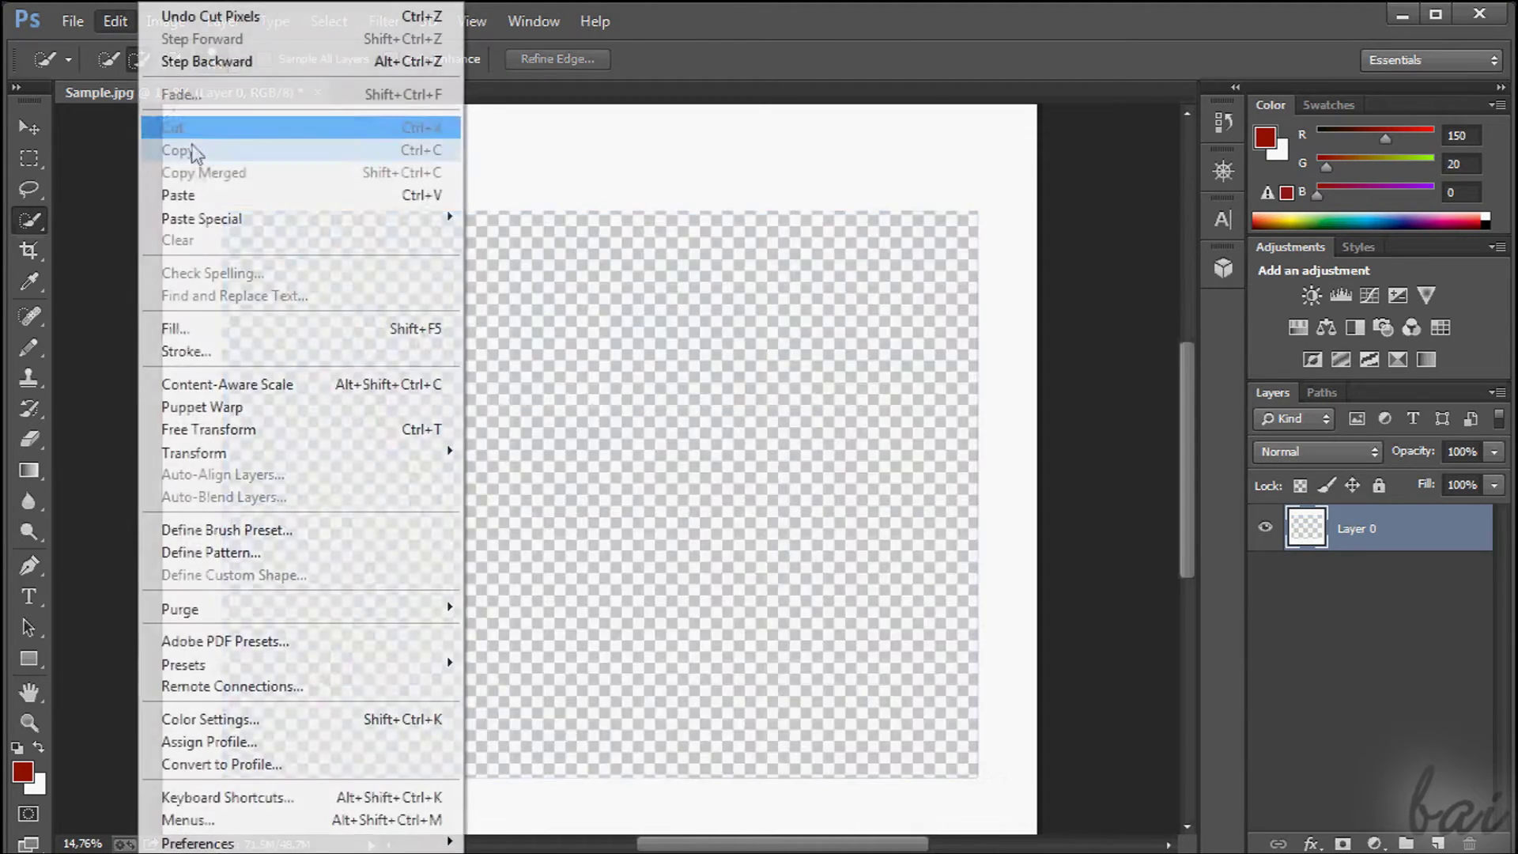
click(193, 197)
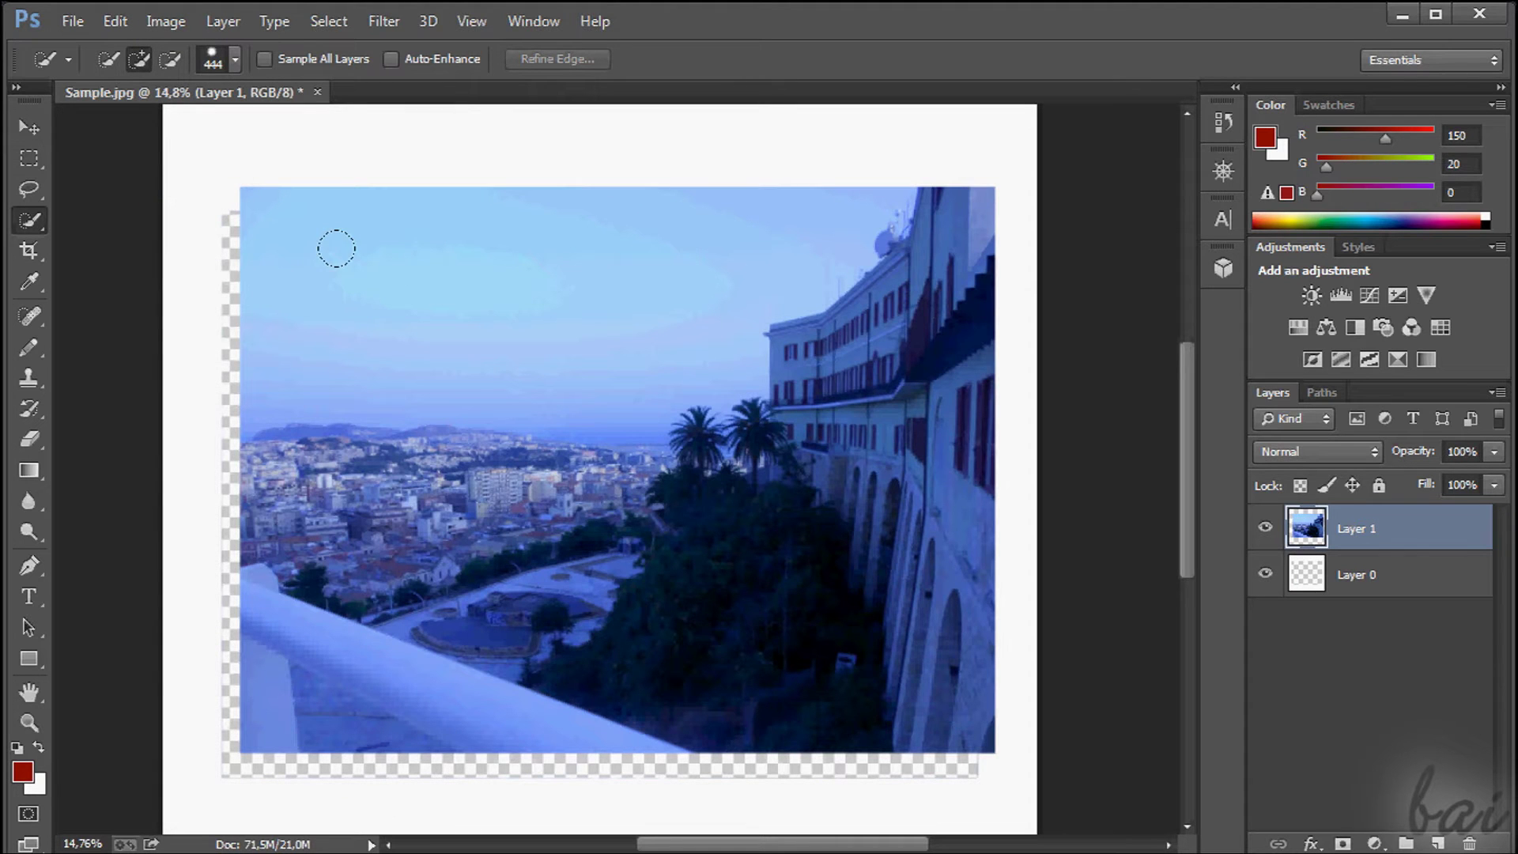
drag(455, 272, 437, 294)
Delete the empty Layer 0, confirming the deletion
click(1353, 575)
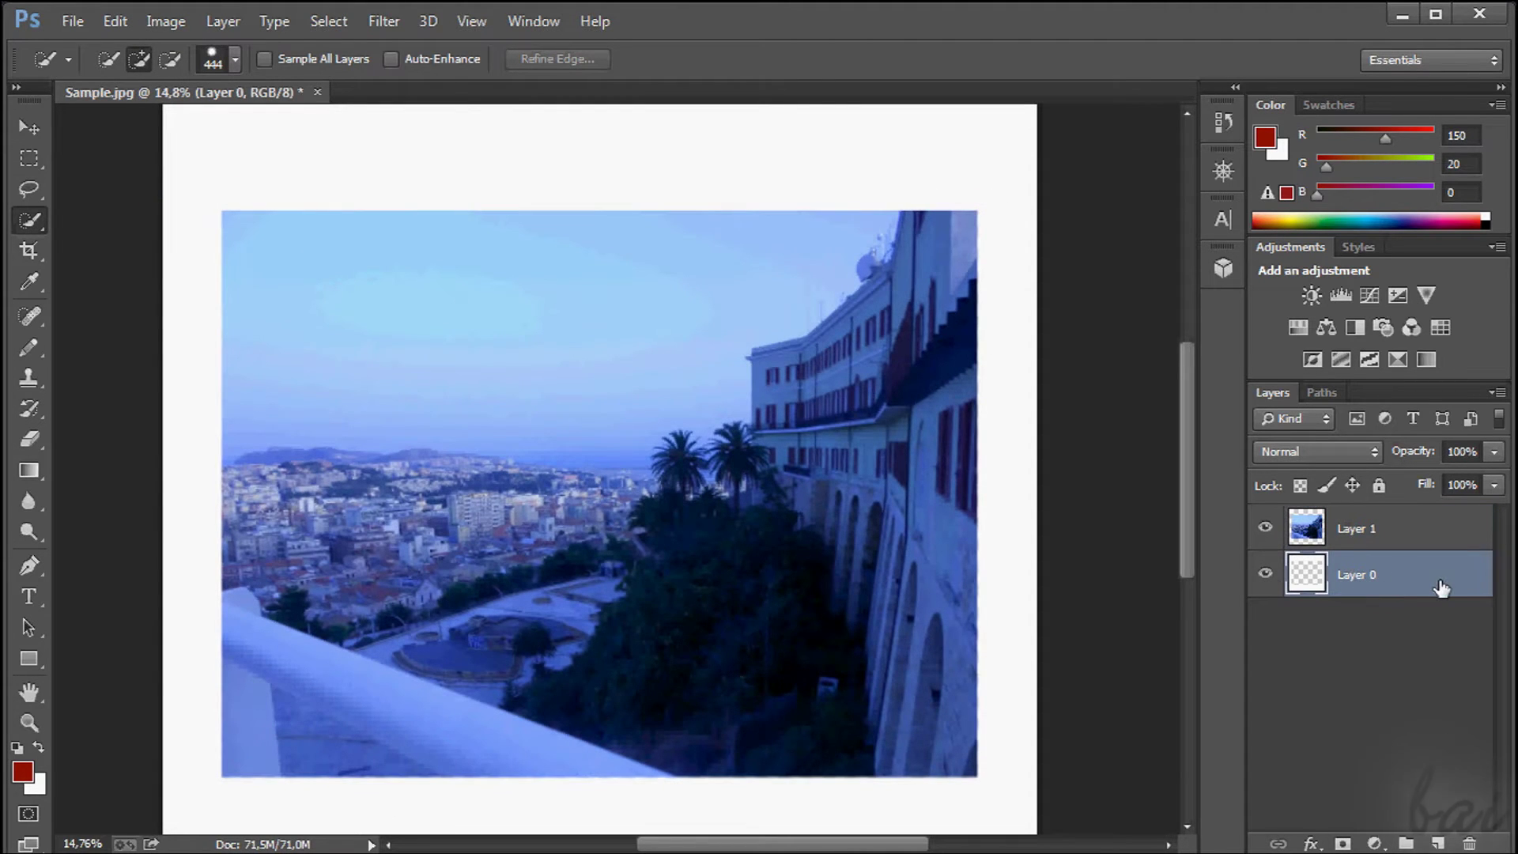
click(1469, 844)
click(512, 319)
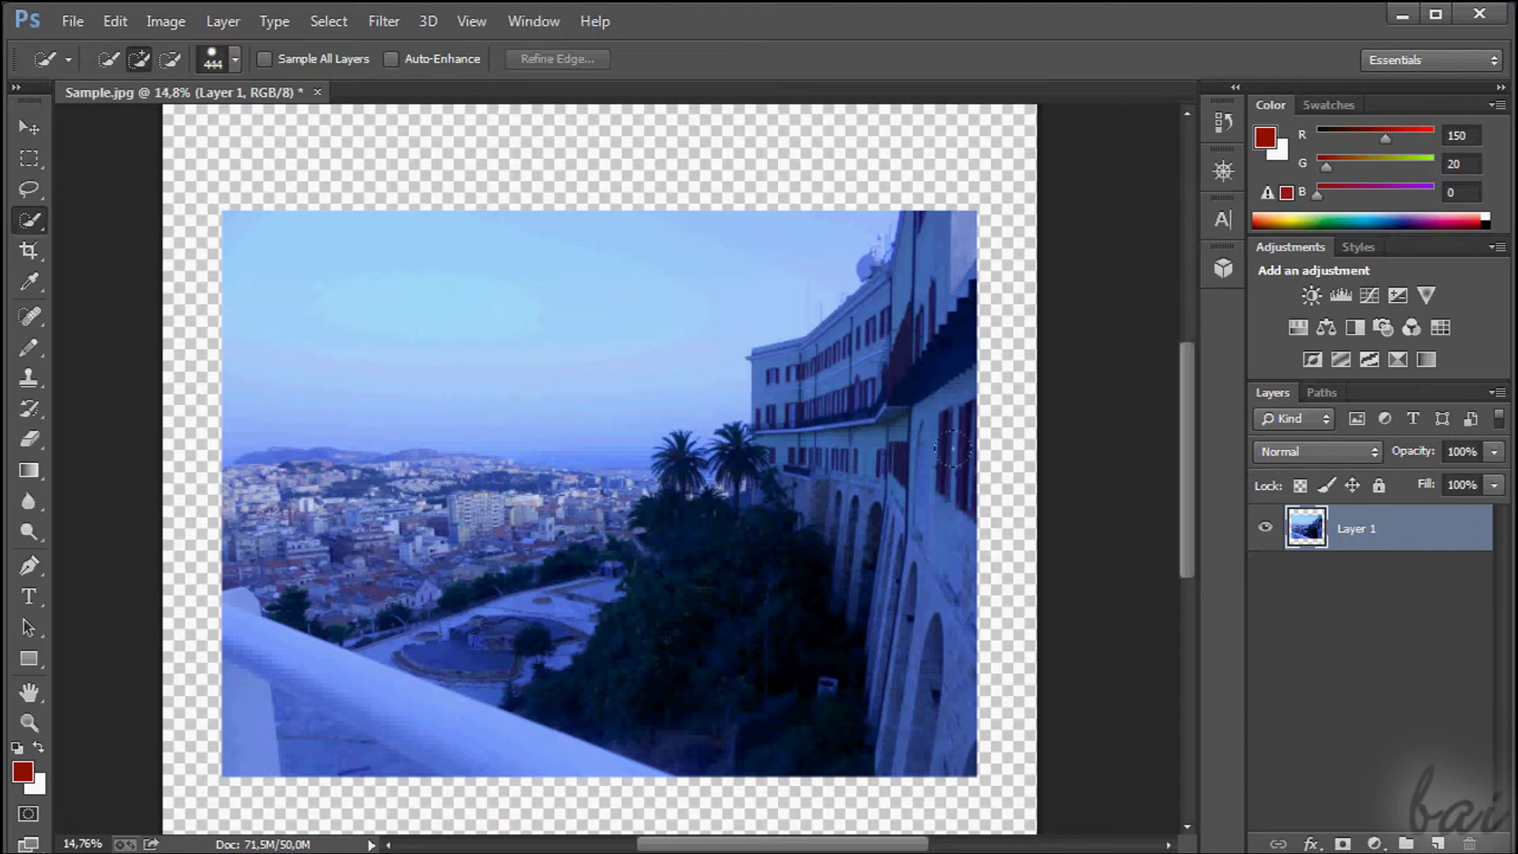
drag(1184, 412, 1184, 434)
scroll(1184, 433, down, 2)
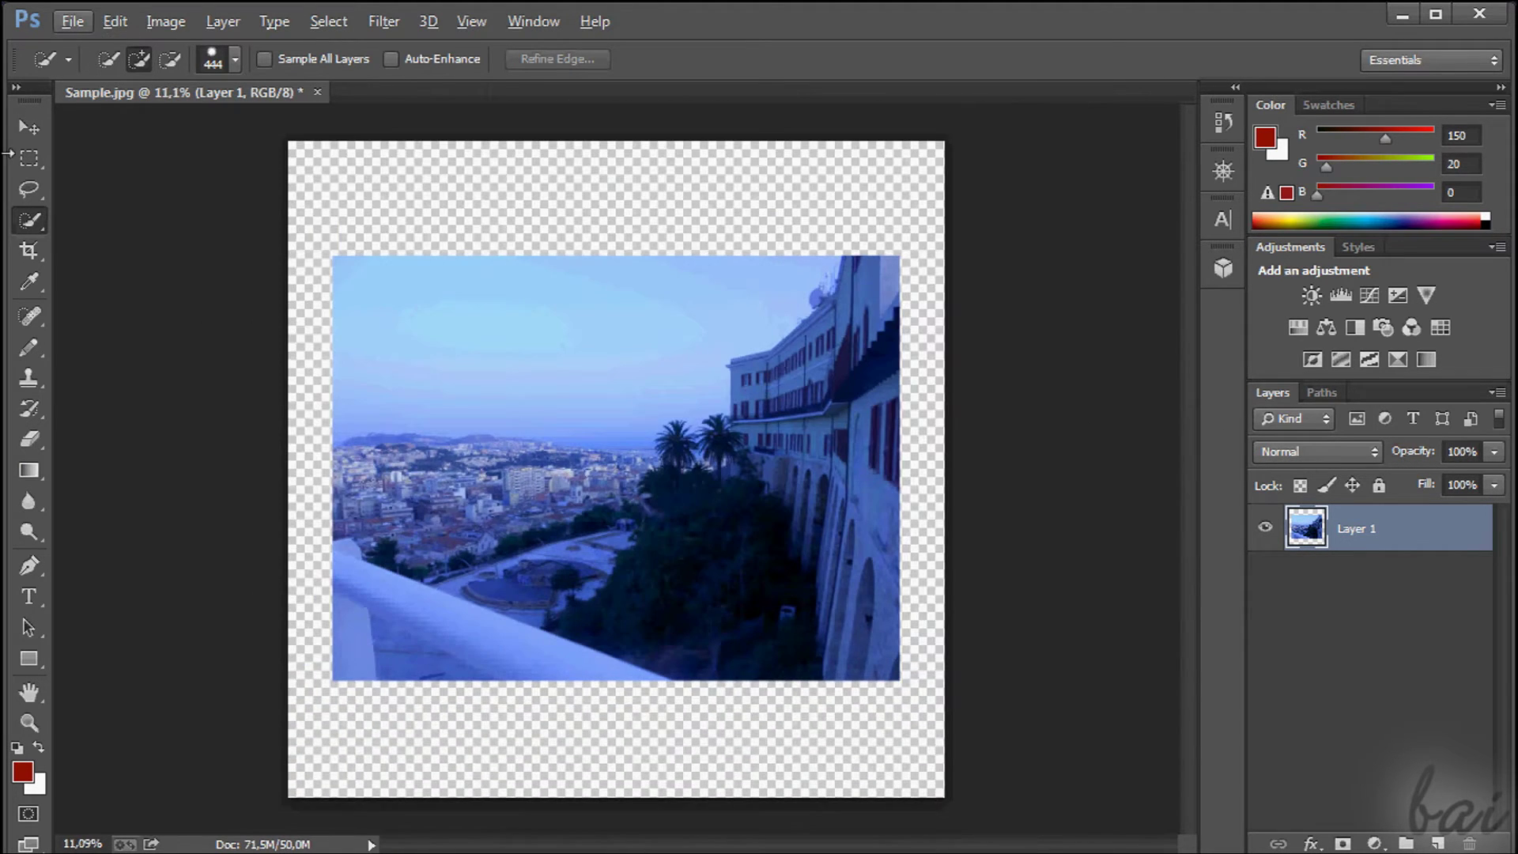
Scale the photo up to span the canvas width and centre it vertically
click(115, 22)
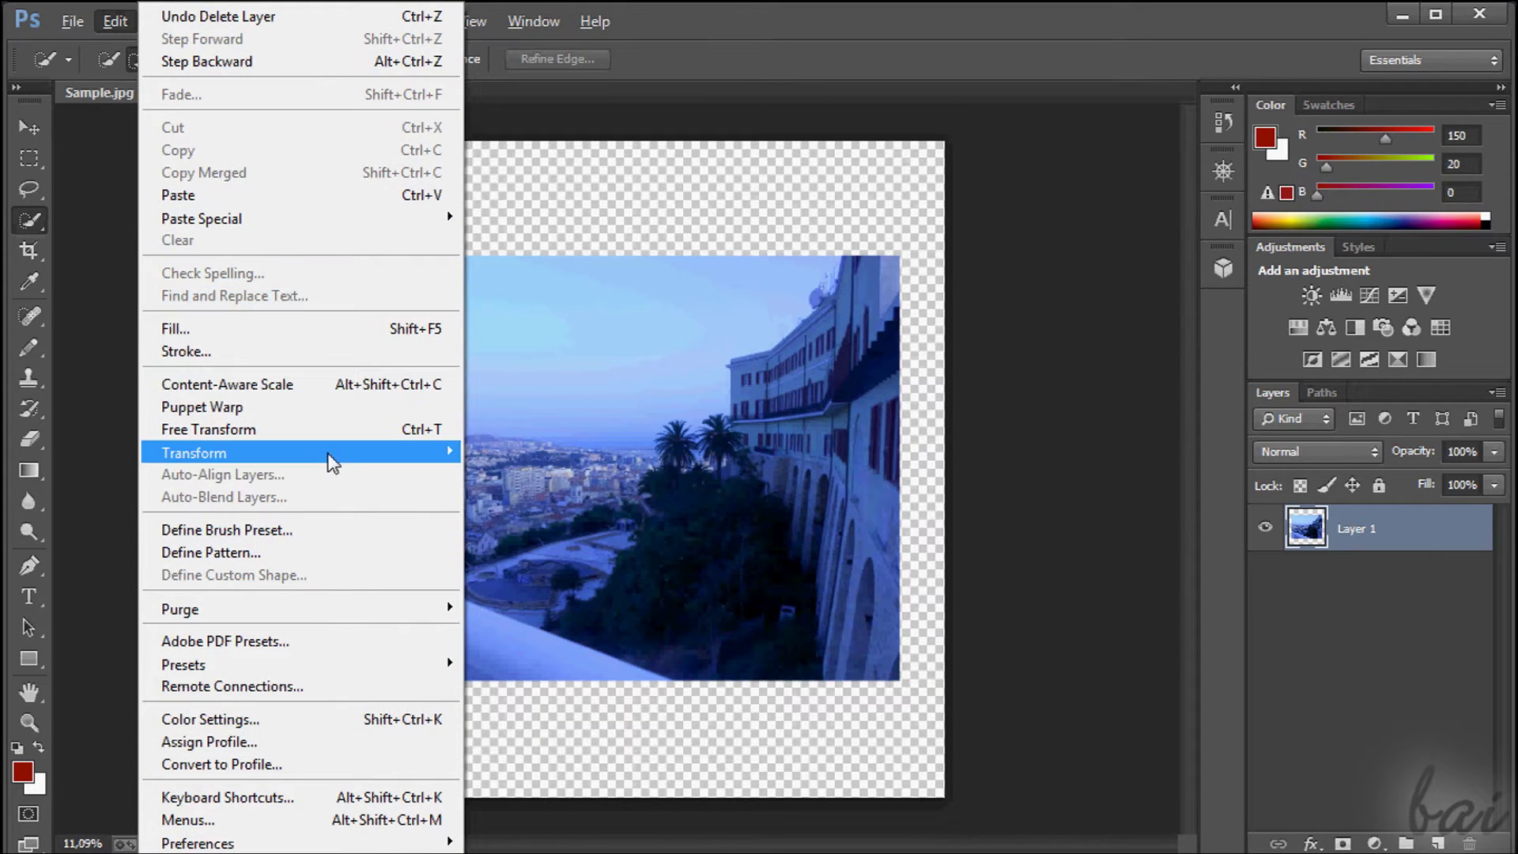
mouse_move(328, 453)
click(512, 486)
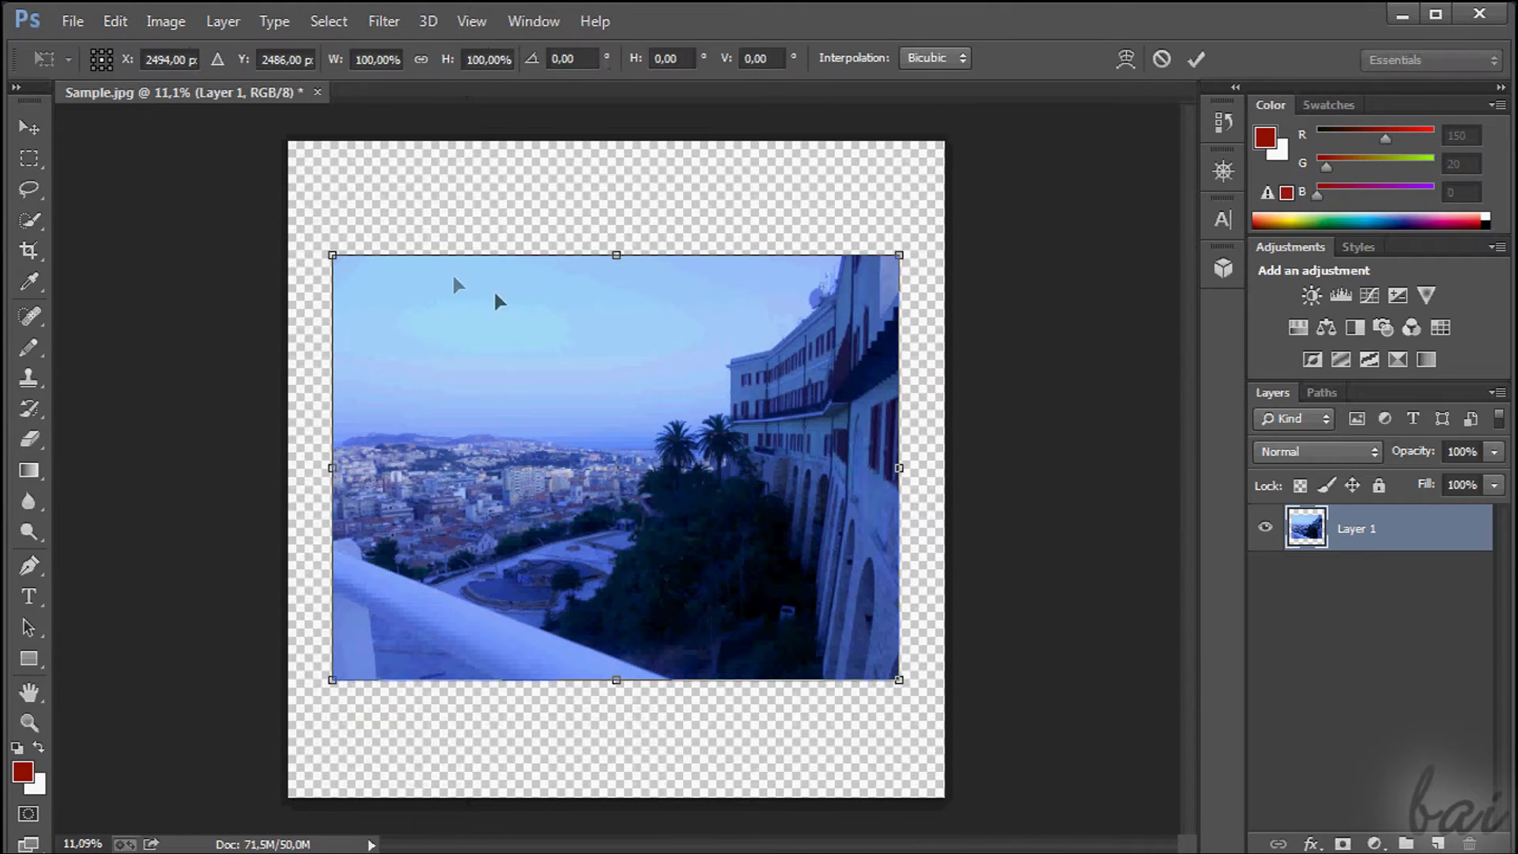
drag(331, 253, 287, 171)
drag(675, 395, 671, 449)
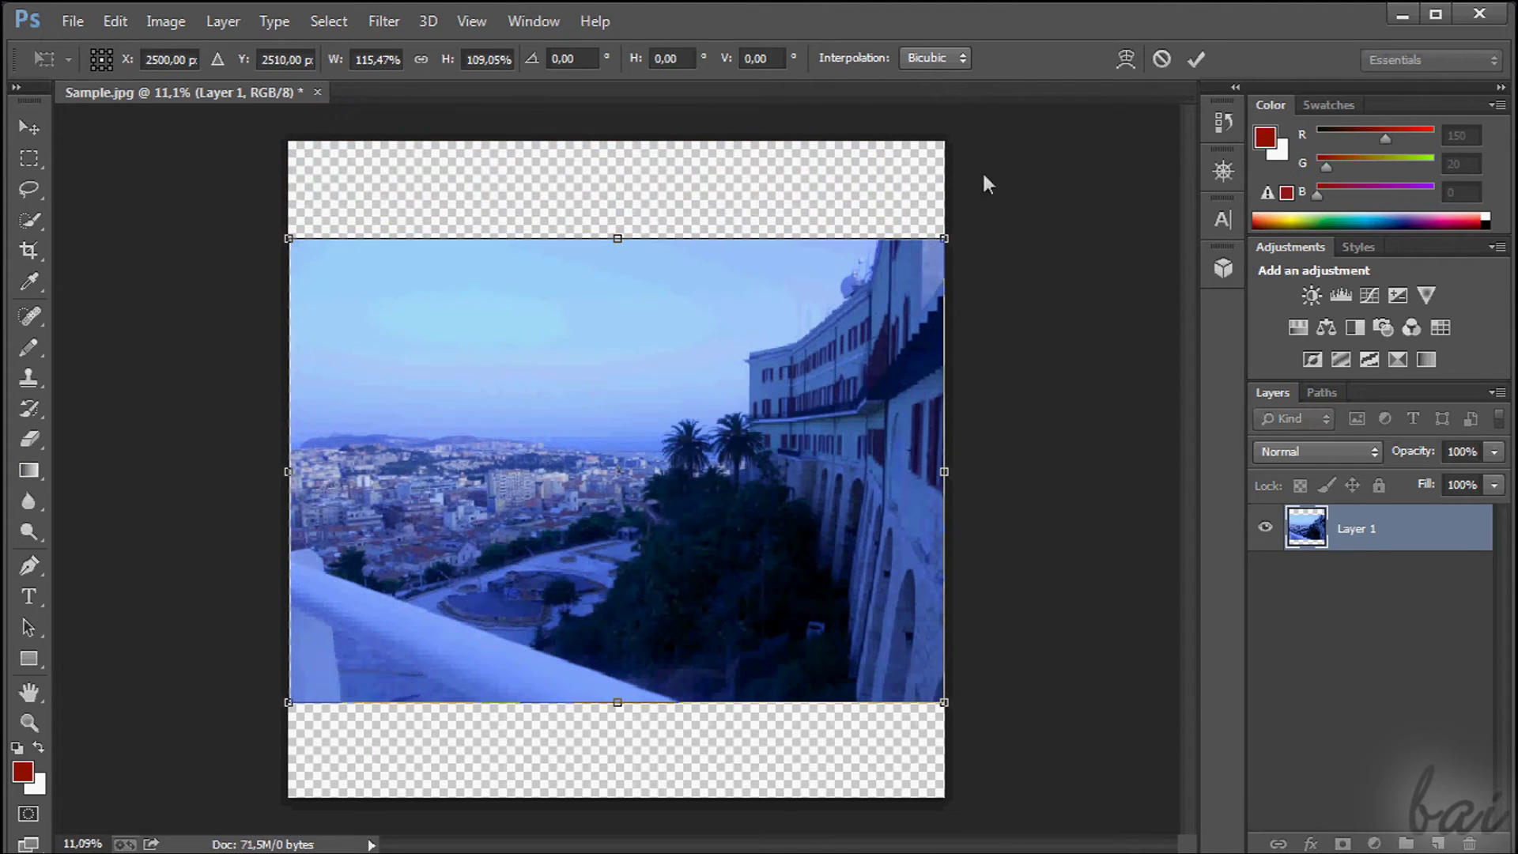
click(1194, 61)
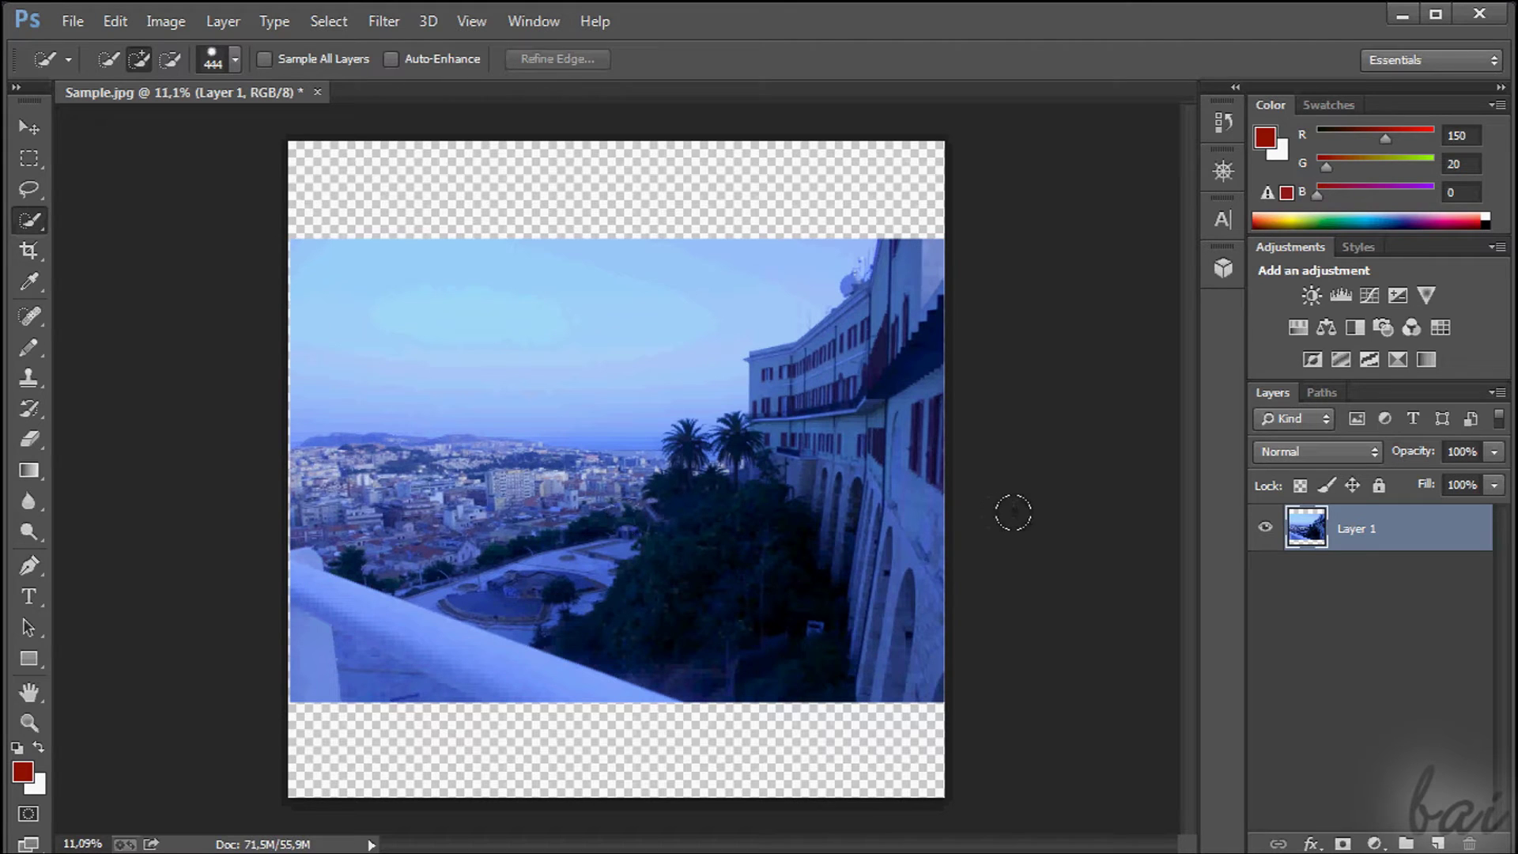
Shrink Layer 1 to a tiny thumbnail, then scale it back up to canvas width
click(119, 21)
mouse_move(437, 461)
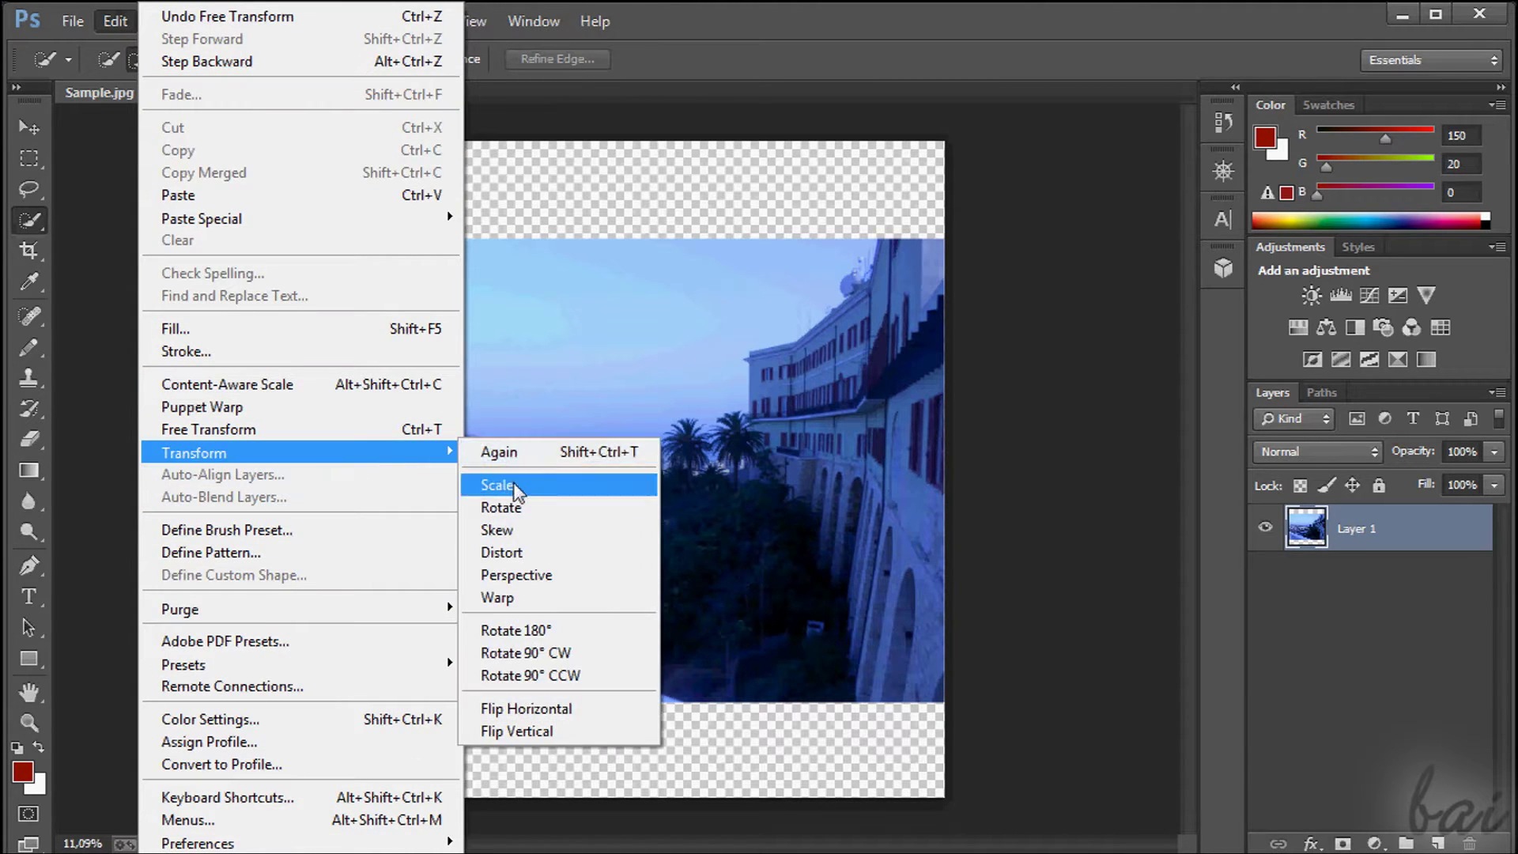
click(506, 485)
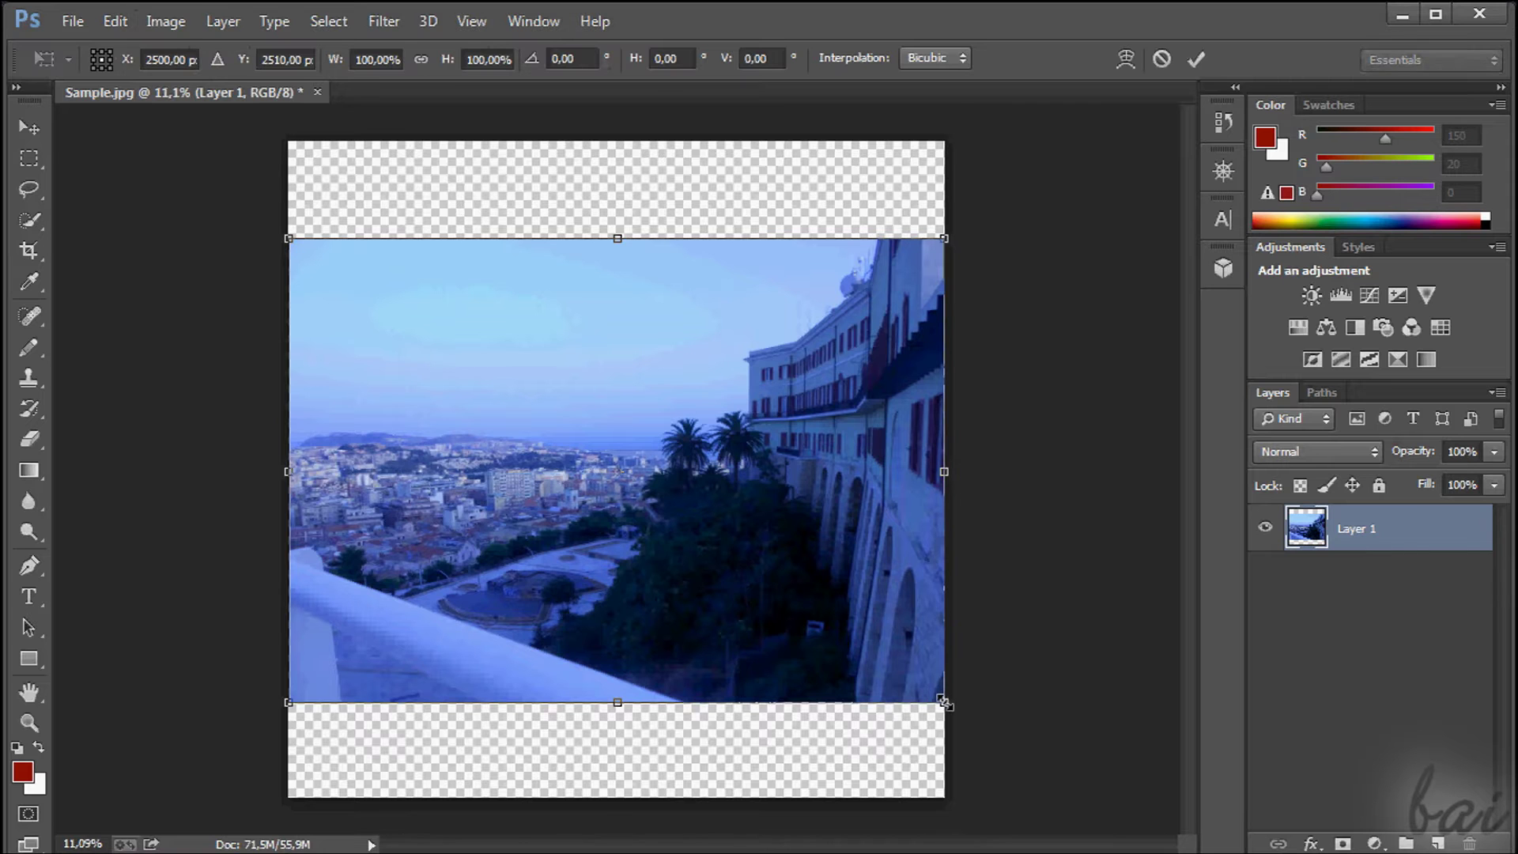
drag(945, 705, 312, 253)
click(1195, 58)
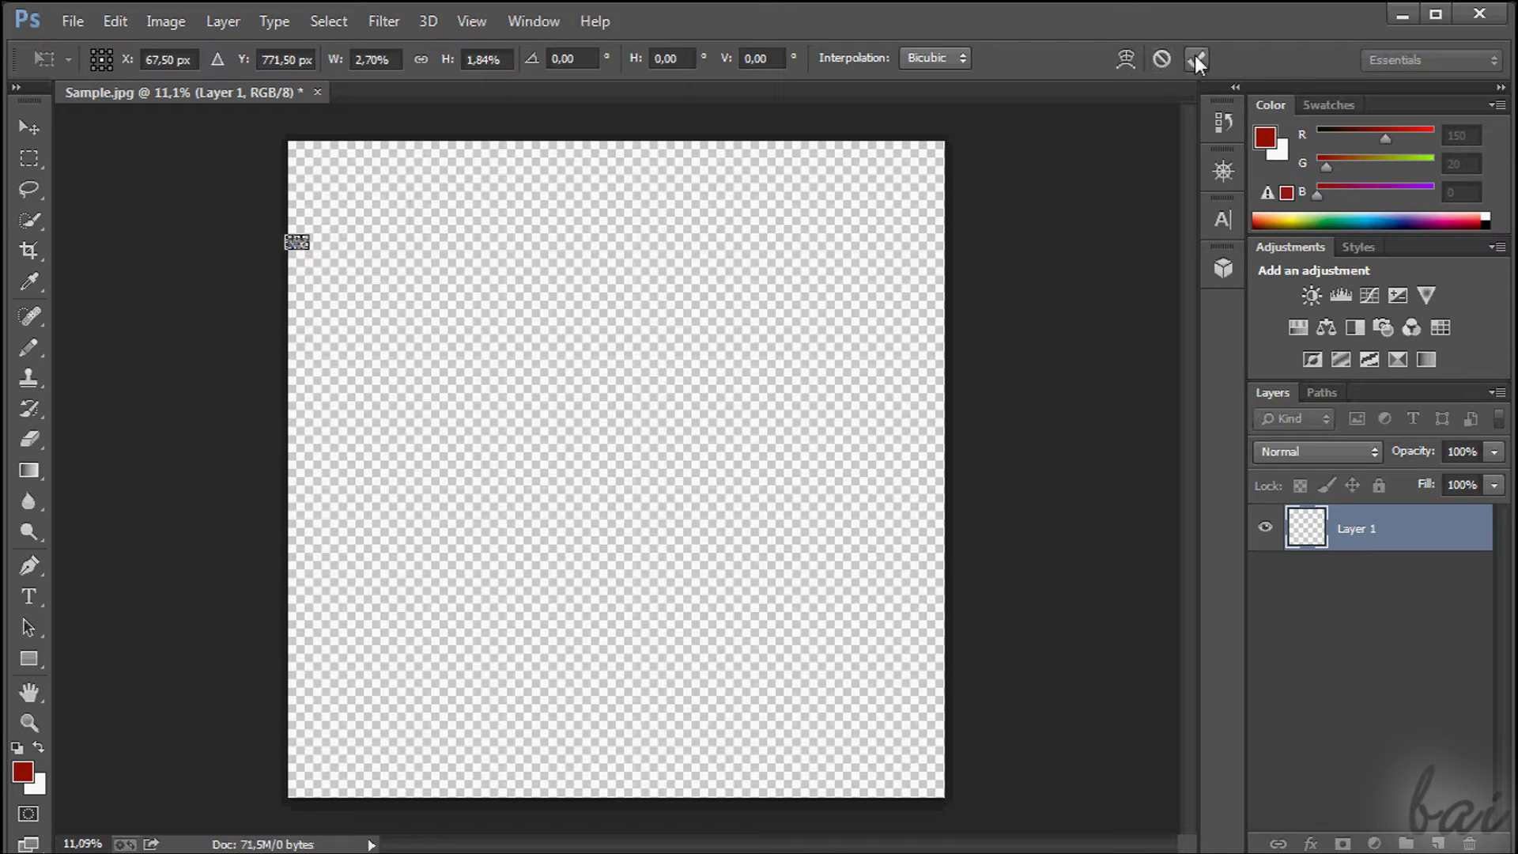
click(116, 20)
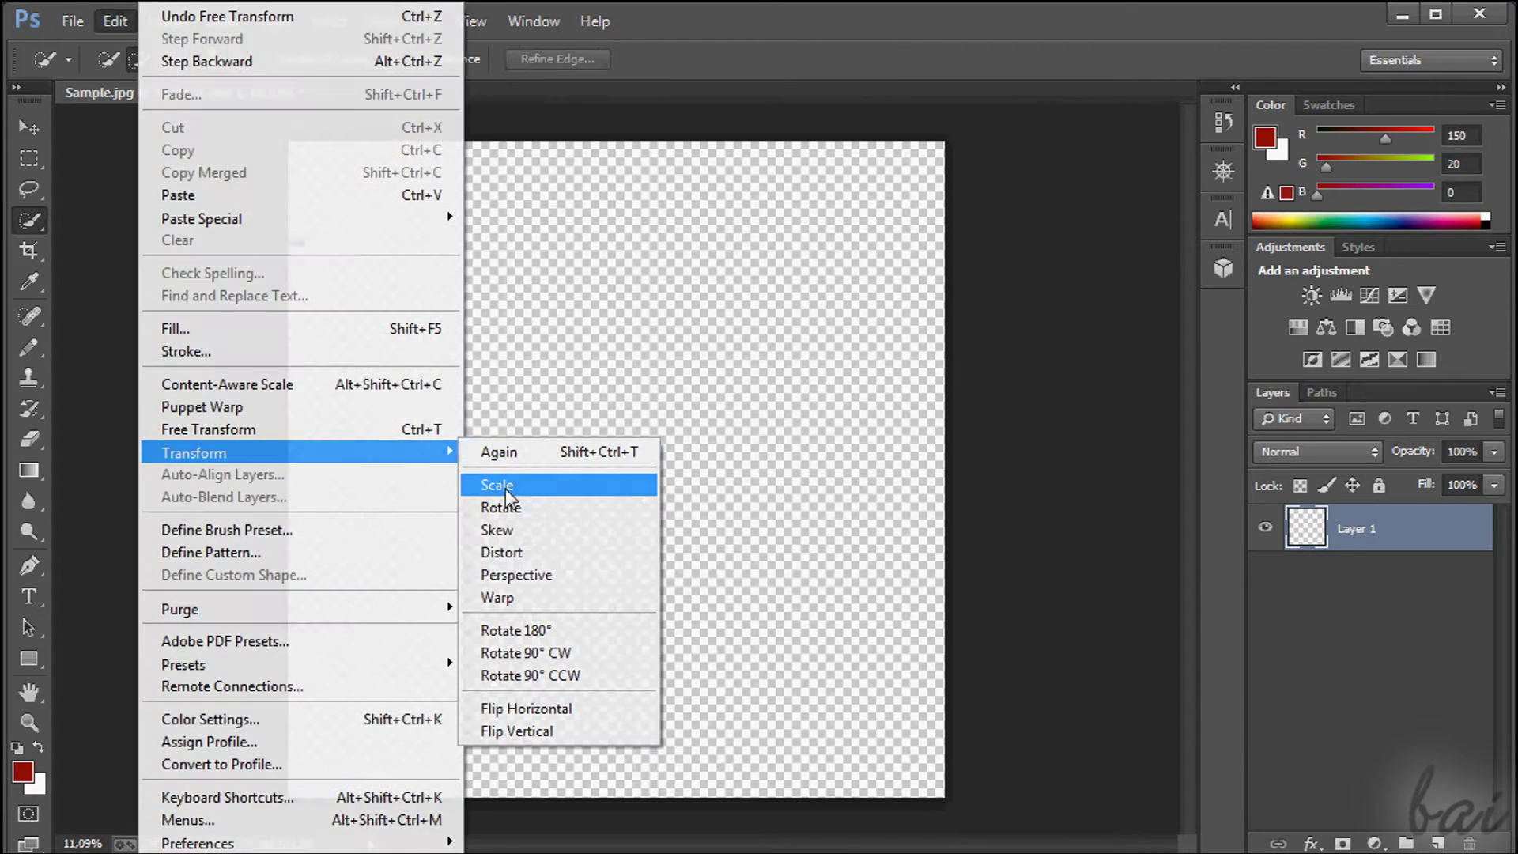
click(506, 483)
drag(312, 254, 944, 616)
click(1195, 58)
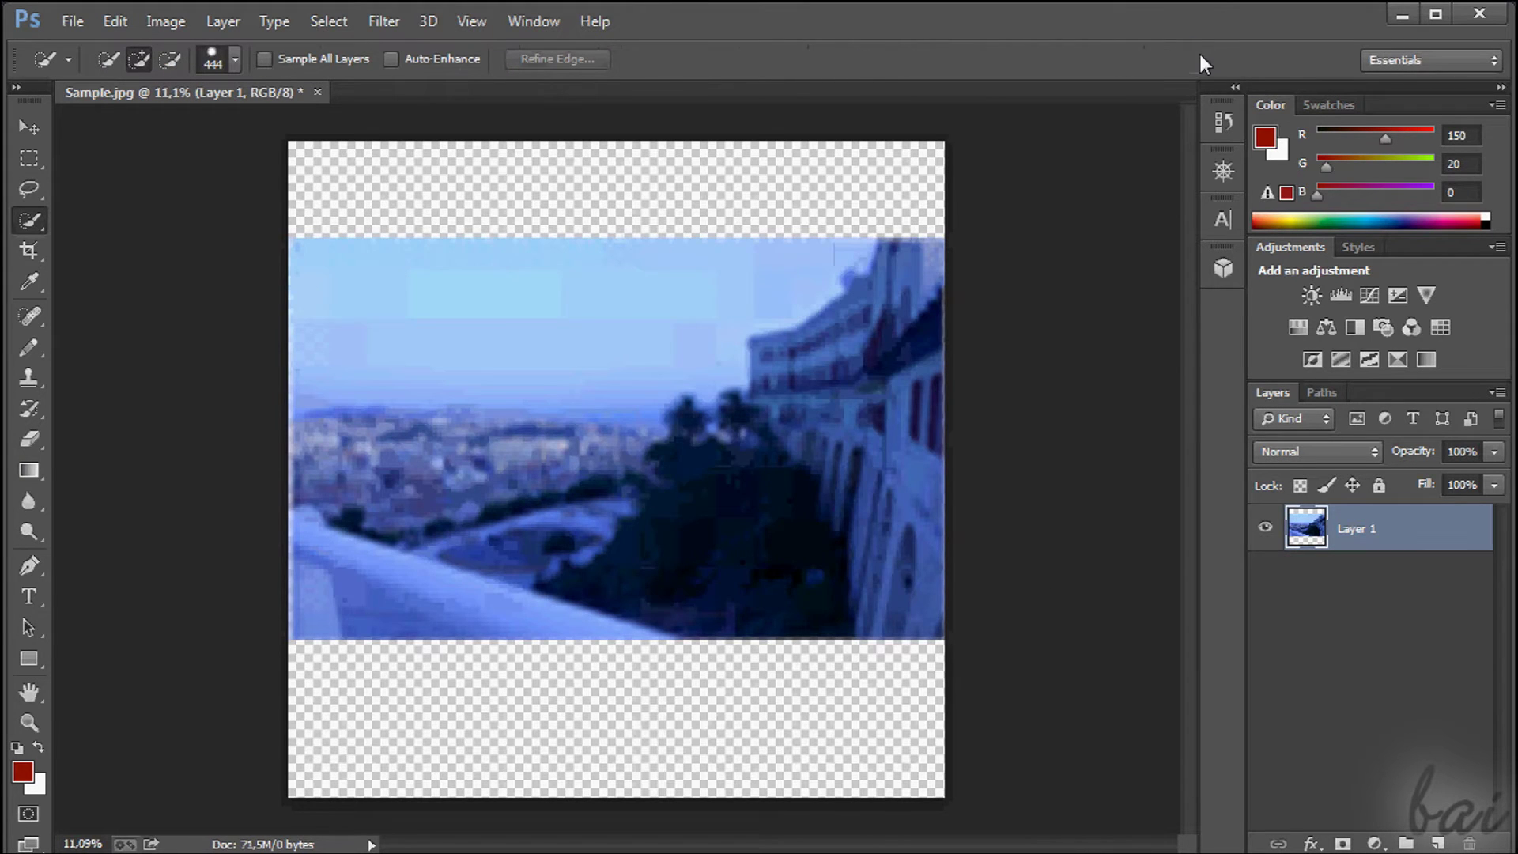
In the History panel, switch between the first and last Free Transform states to compare sharpness
key(F9)
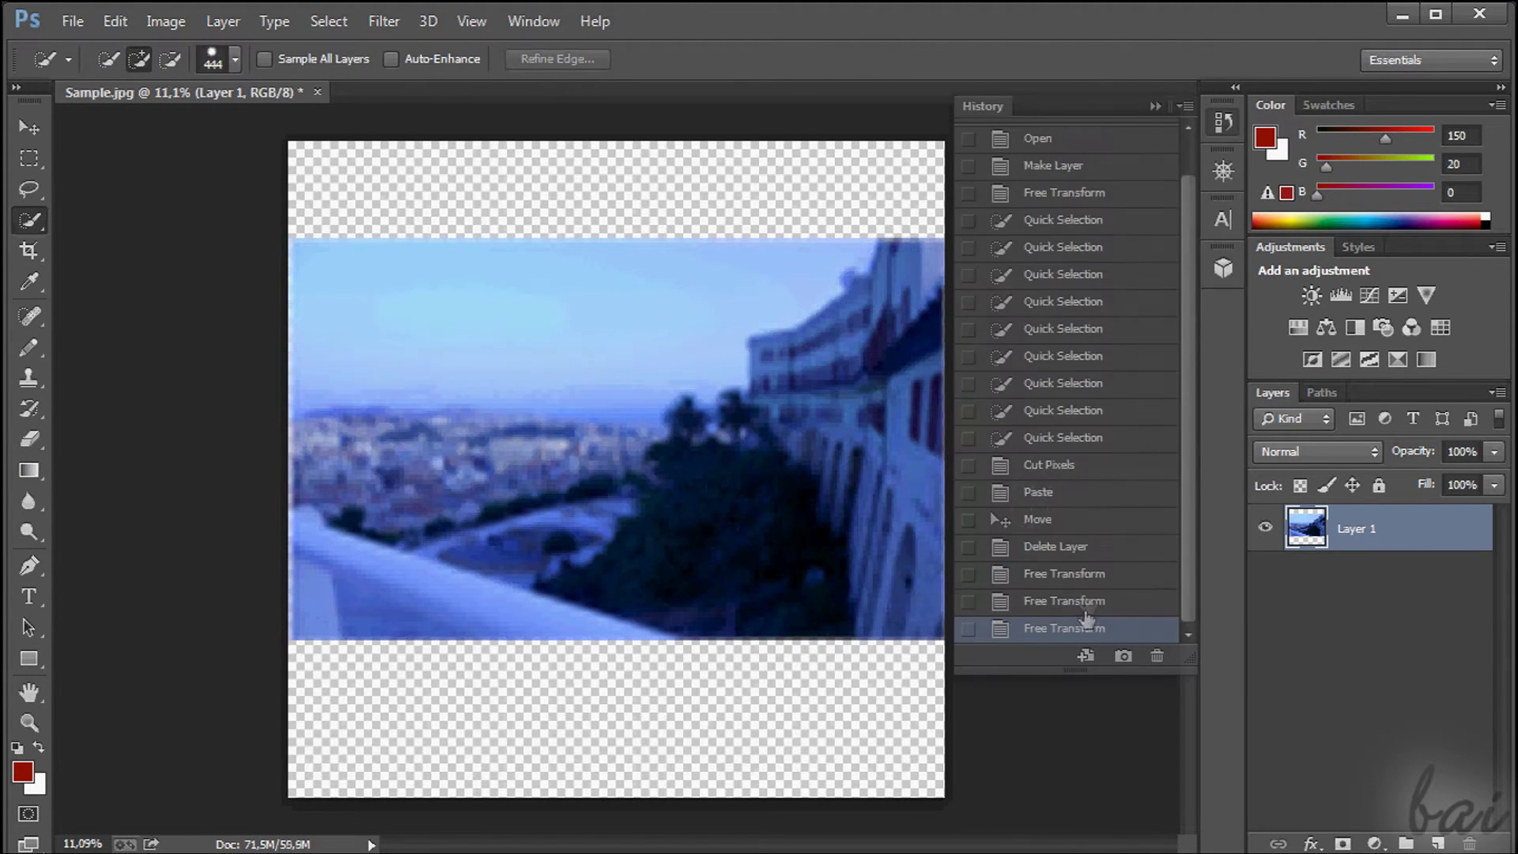
click(1091, 581)
click(1089, 629)
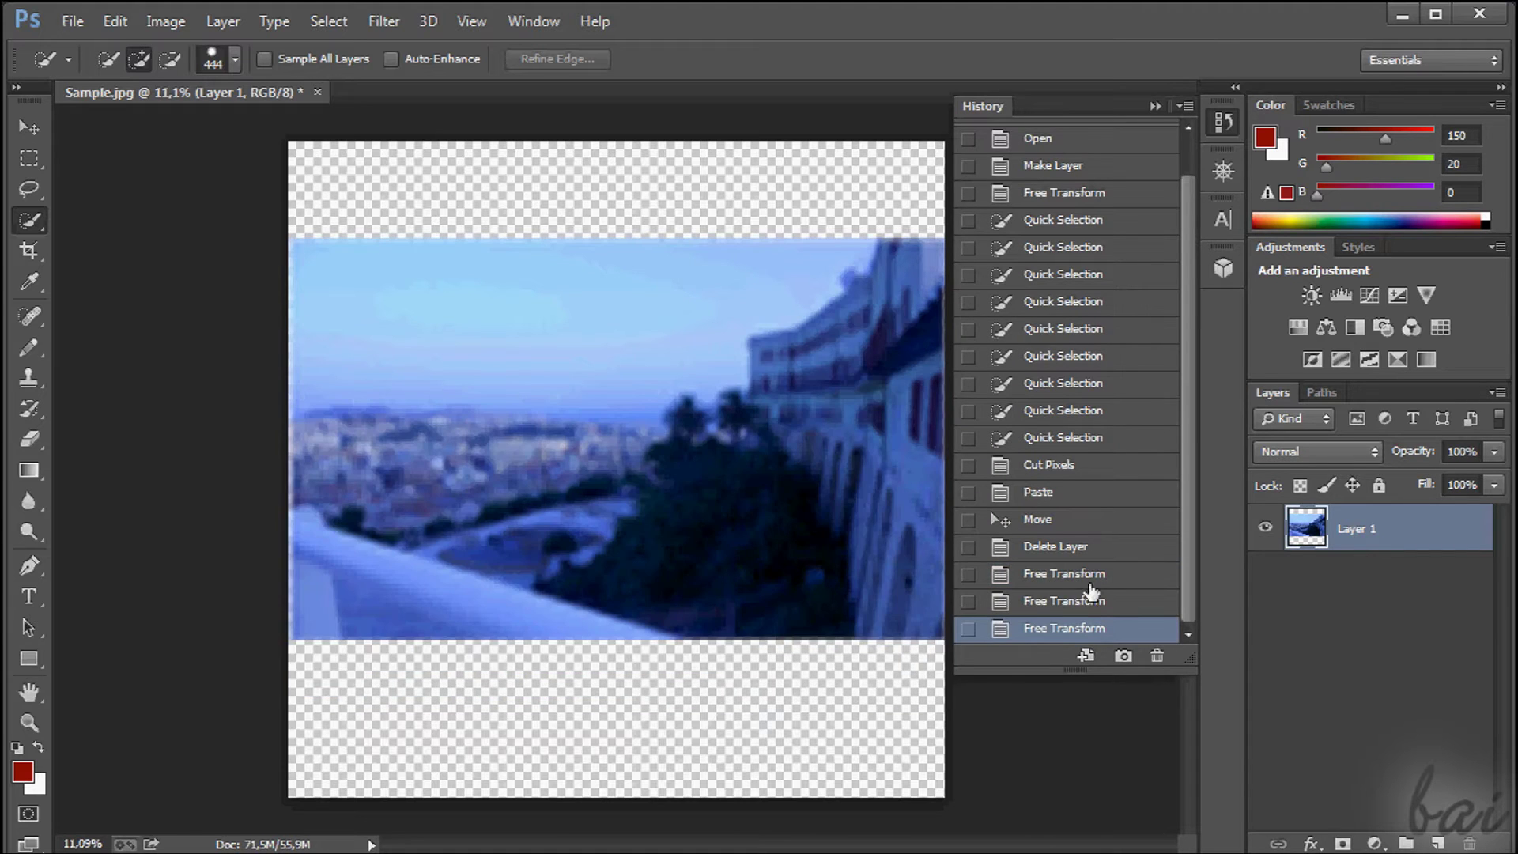
click(1091, 576)
click(1090, 629)
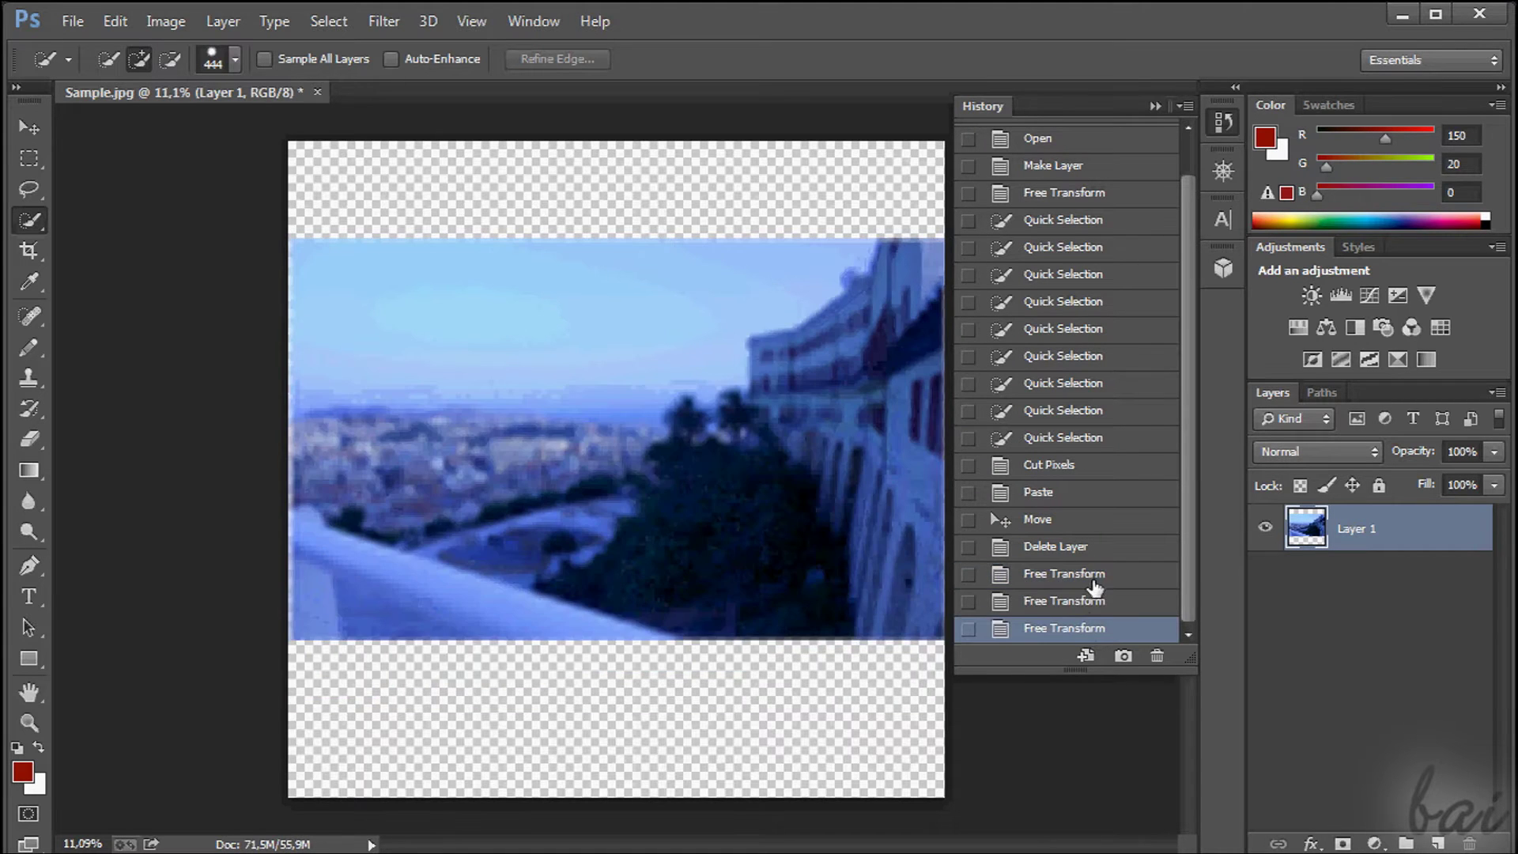
click(1092, 577)
click(1090, 629)
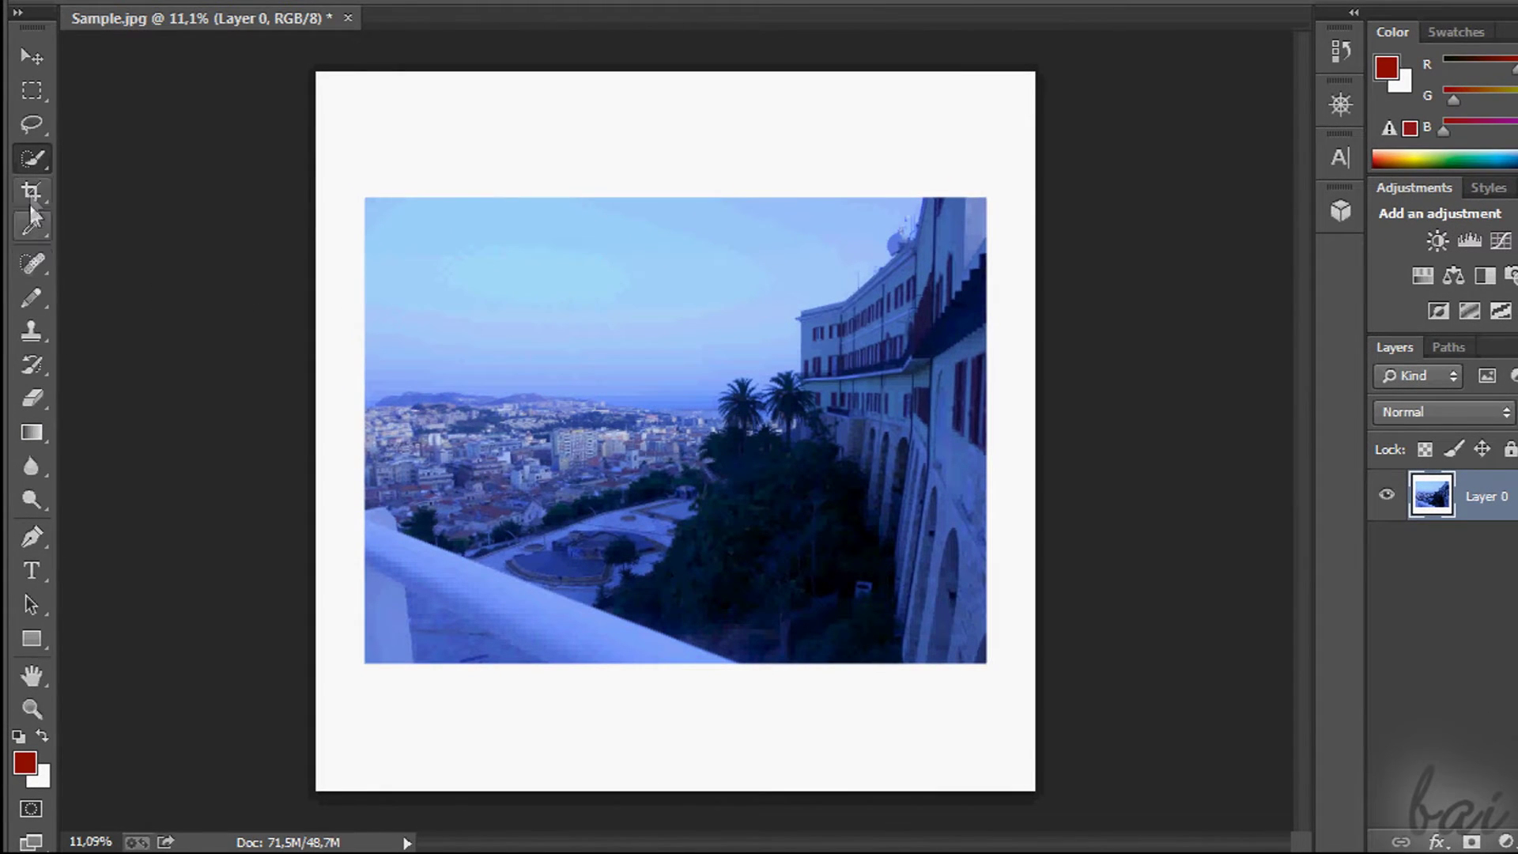
Crop the top-left, bottom and right edges in to the photo, trimming the white border
click(30, 190)
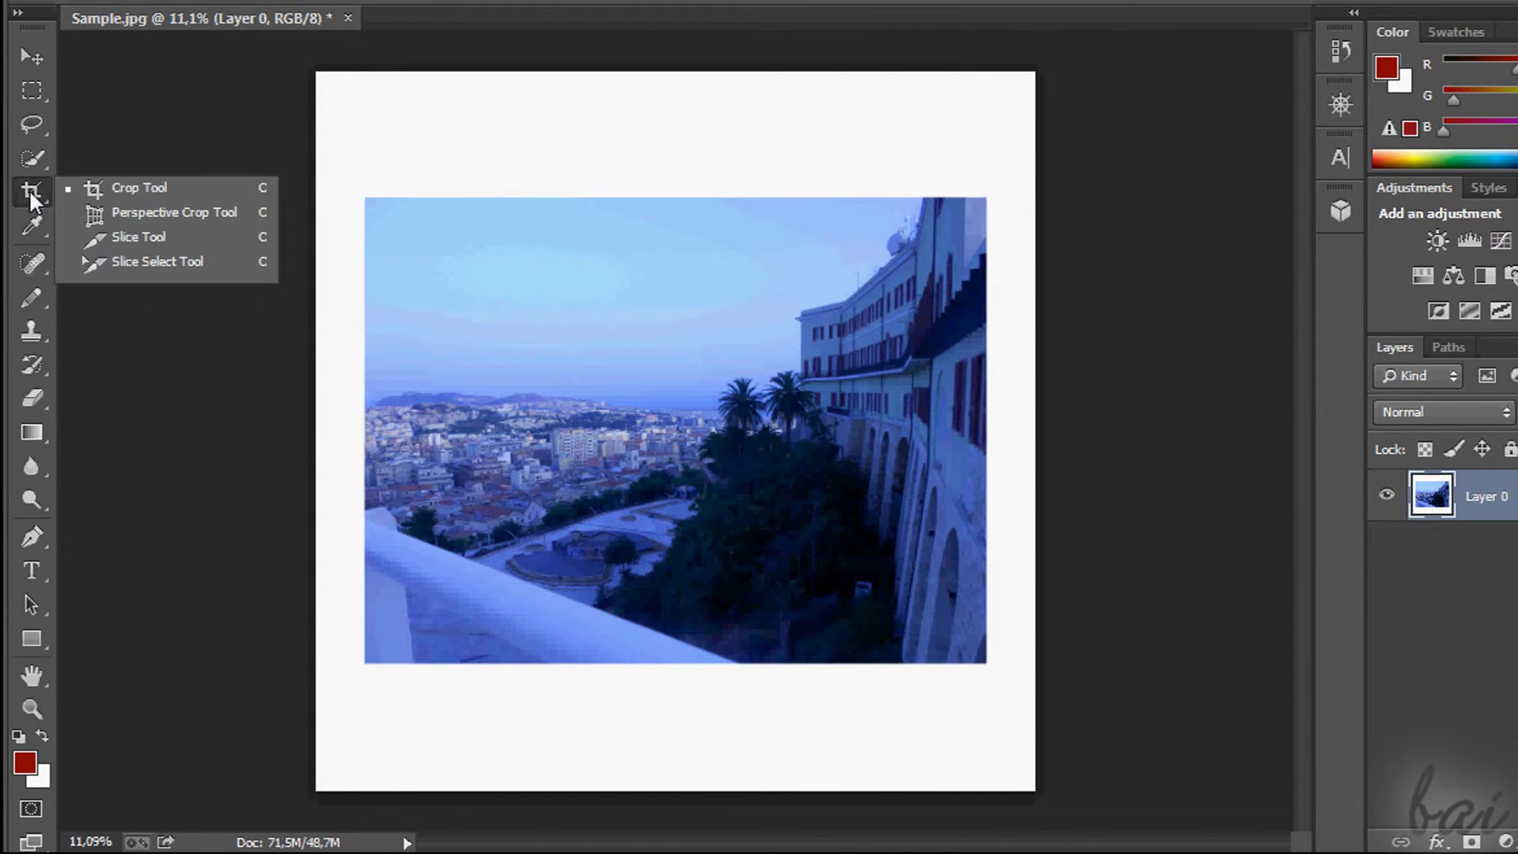
click(126, 188)
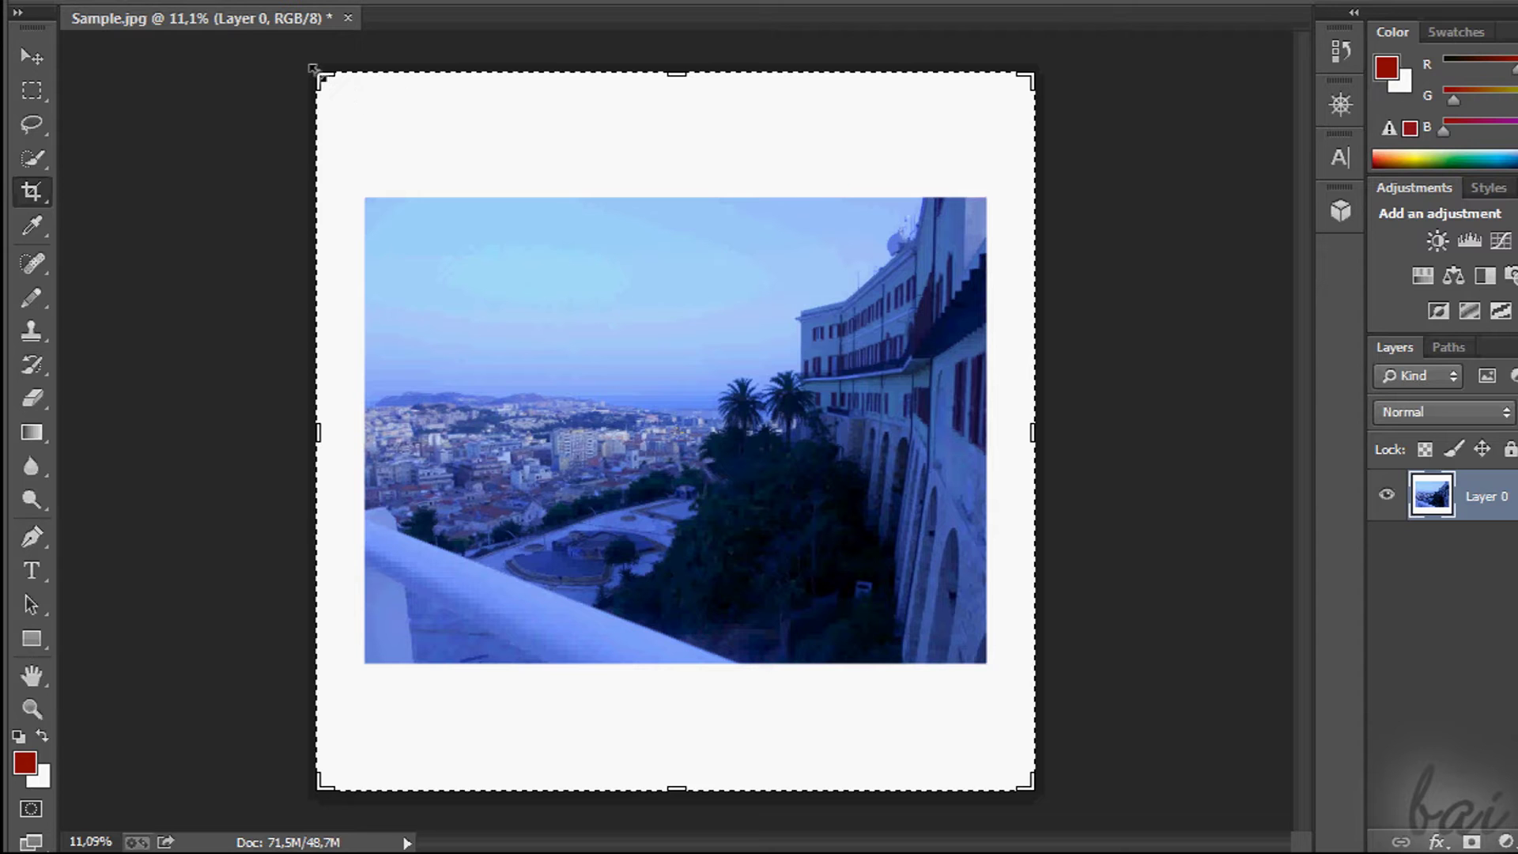
drag(324, 79, 340, 134)
key(ctrl+plus)
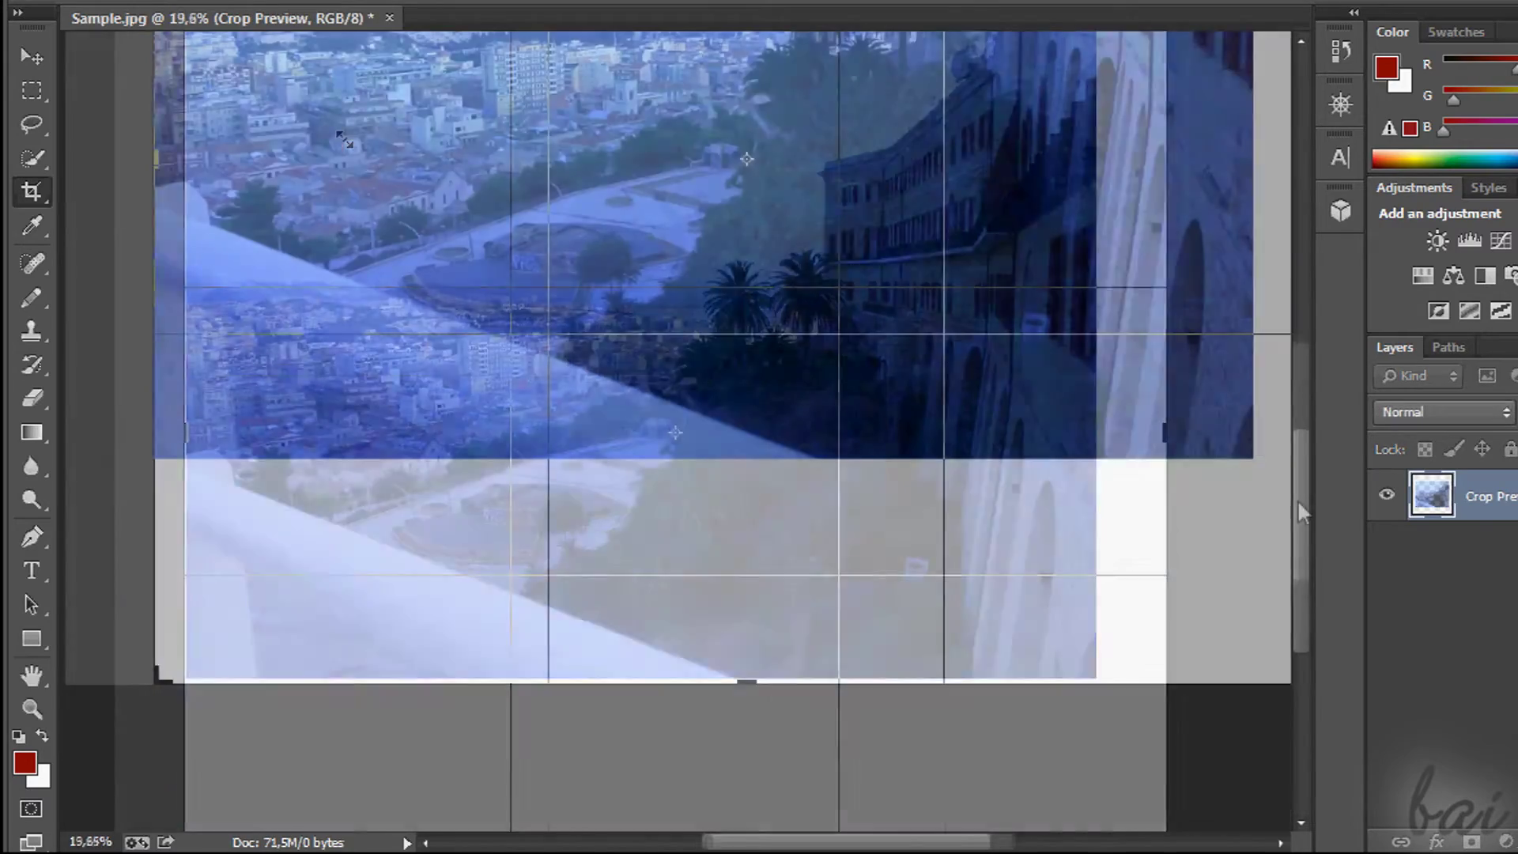
drag(745, 674, 746, 566)
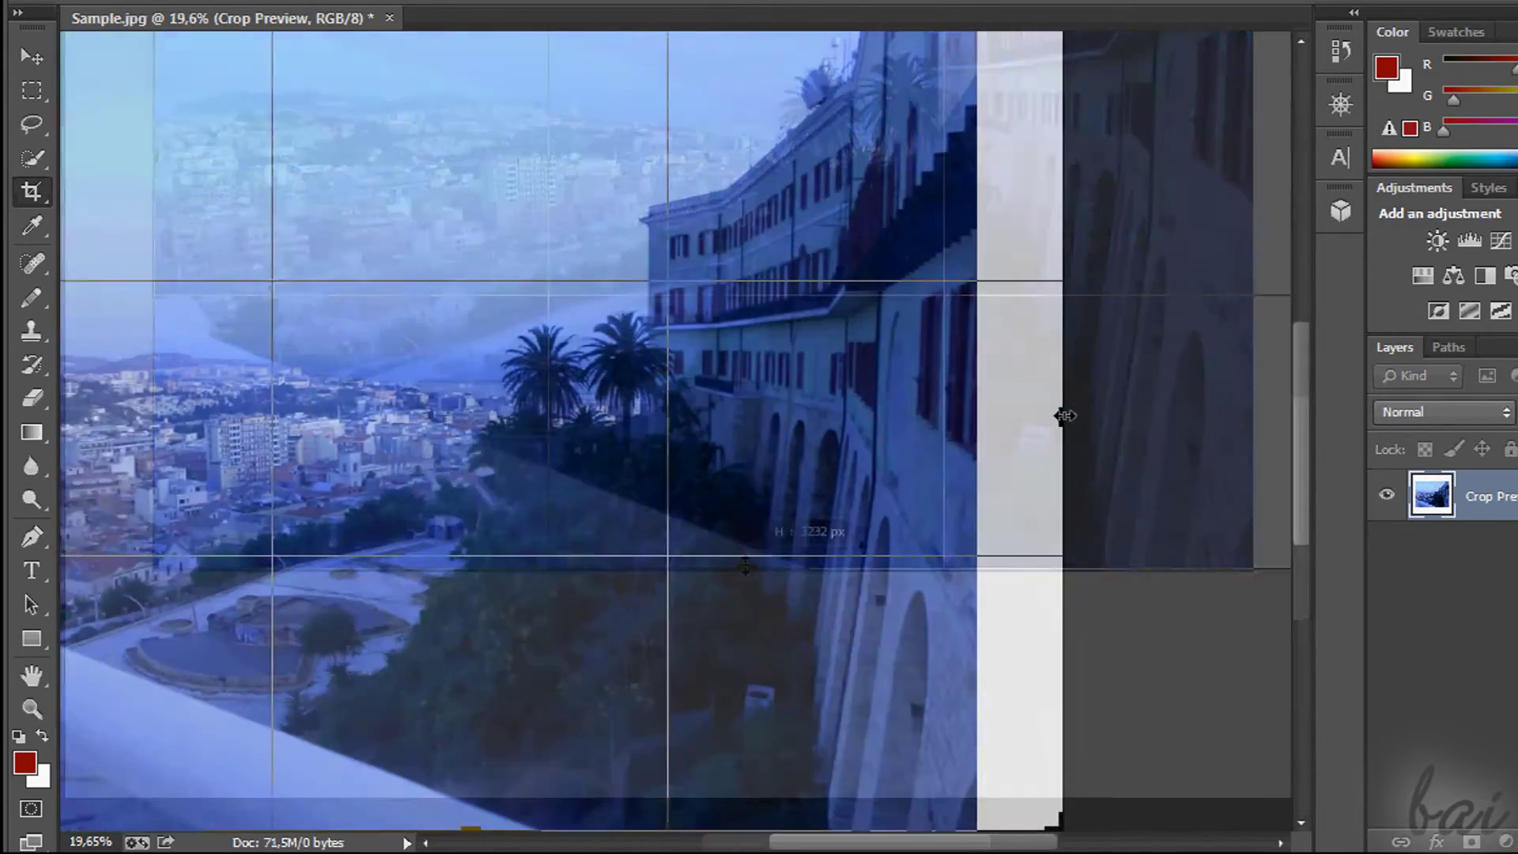
drag(1064, 413, 1023, 416)
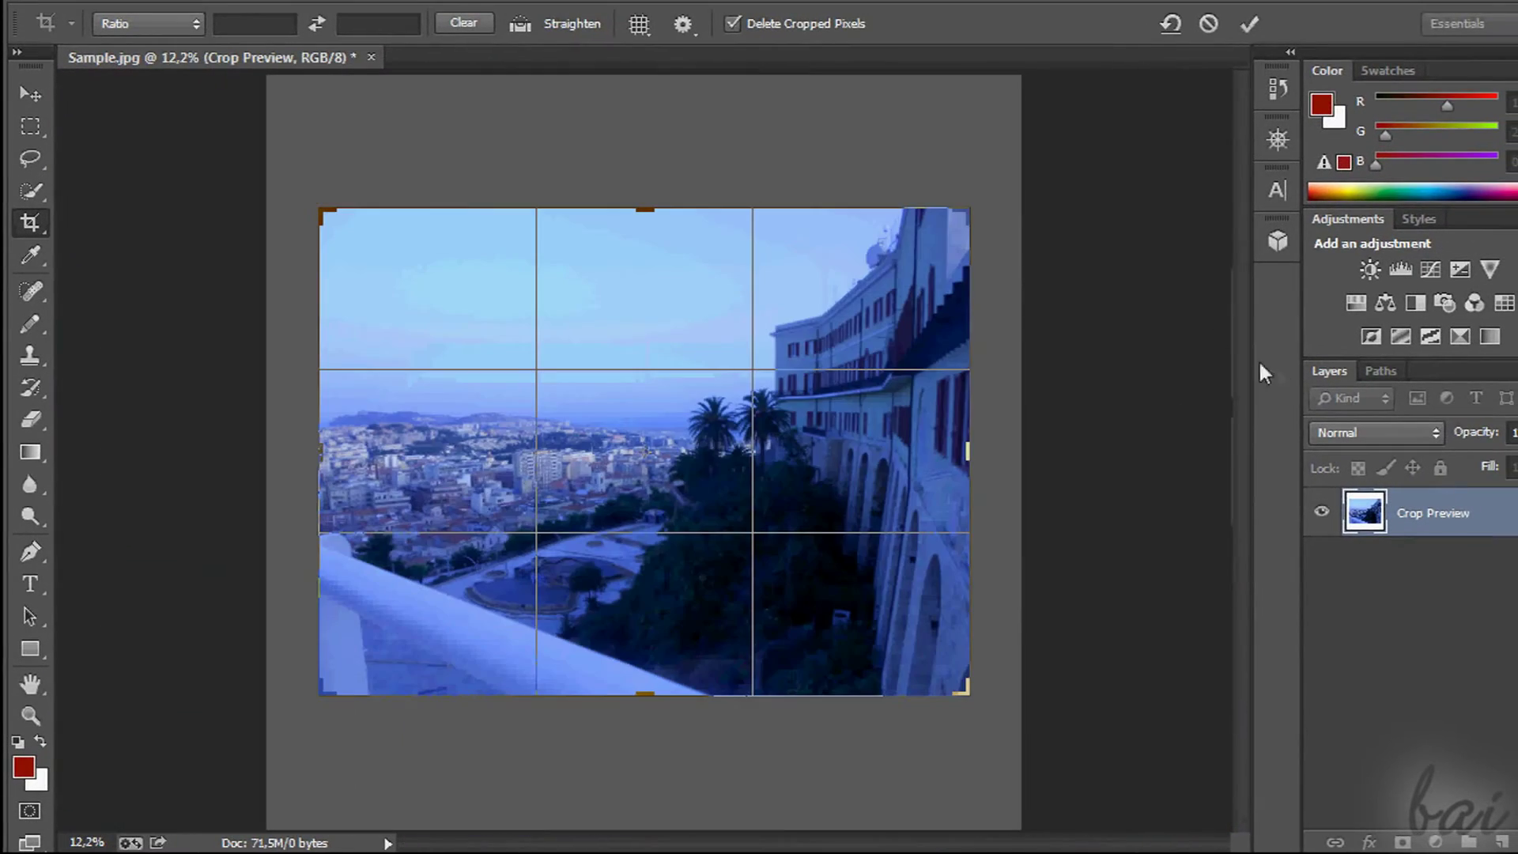
click(1249, 24)
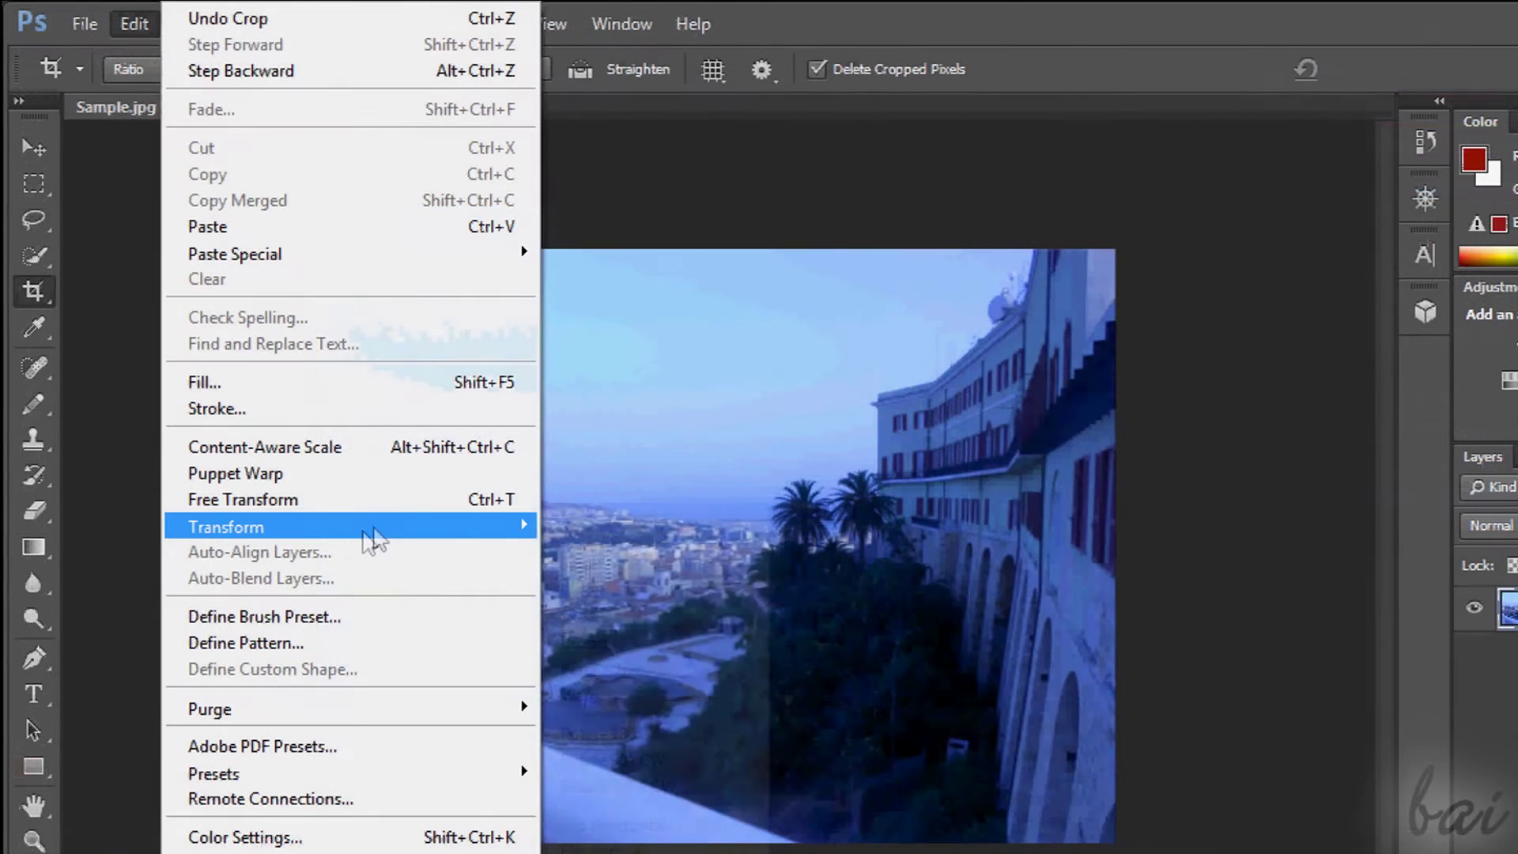
mouse_move(380, 524)
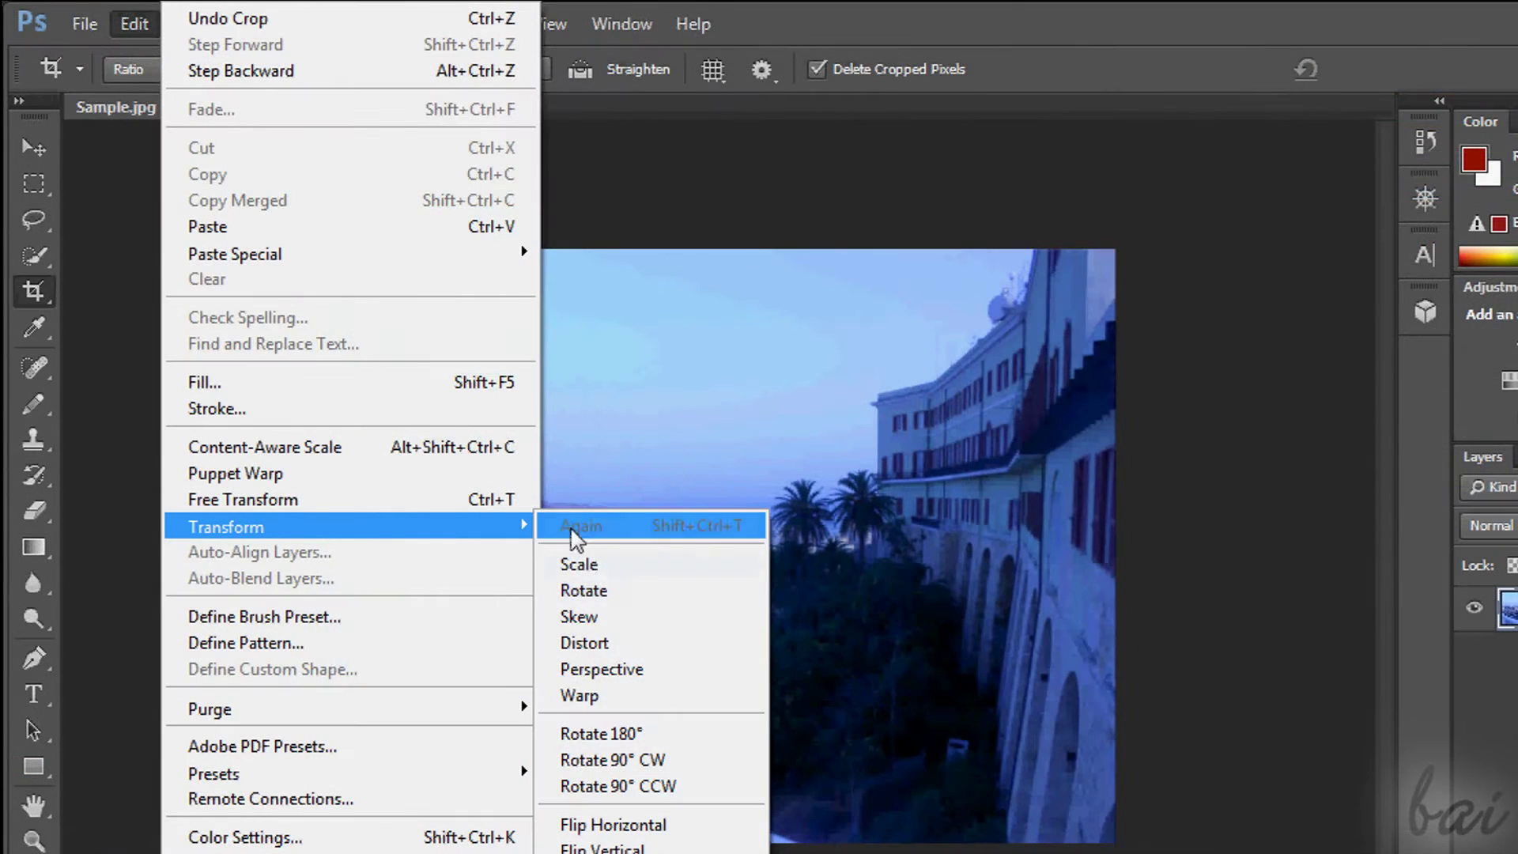
click(582, 559)
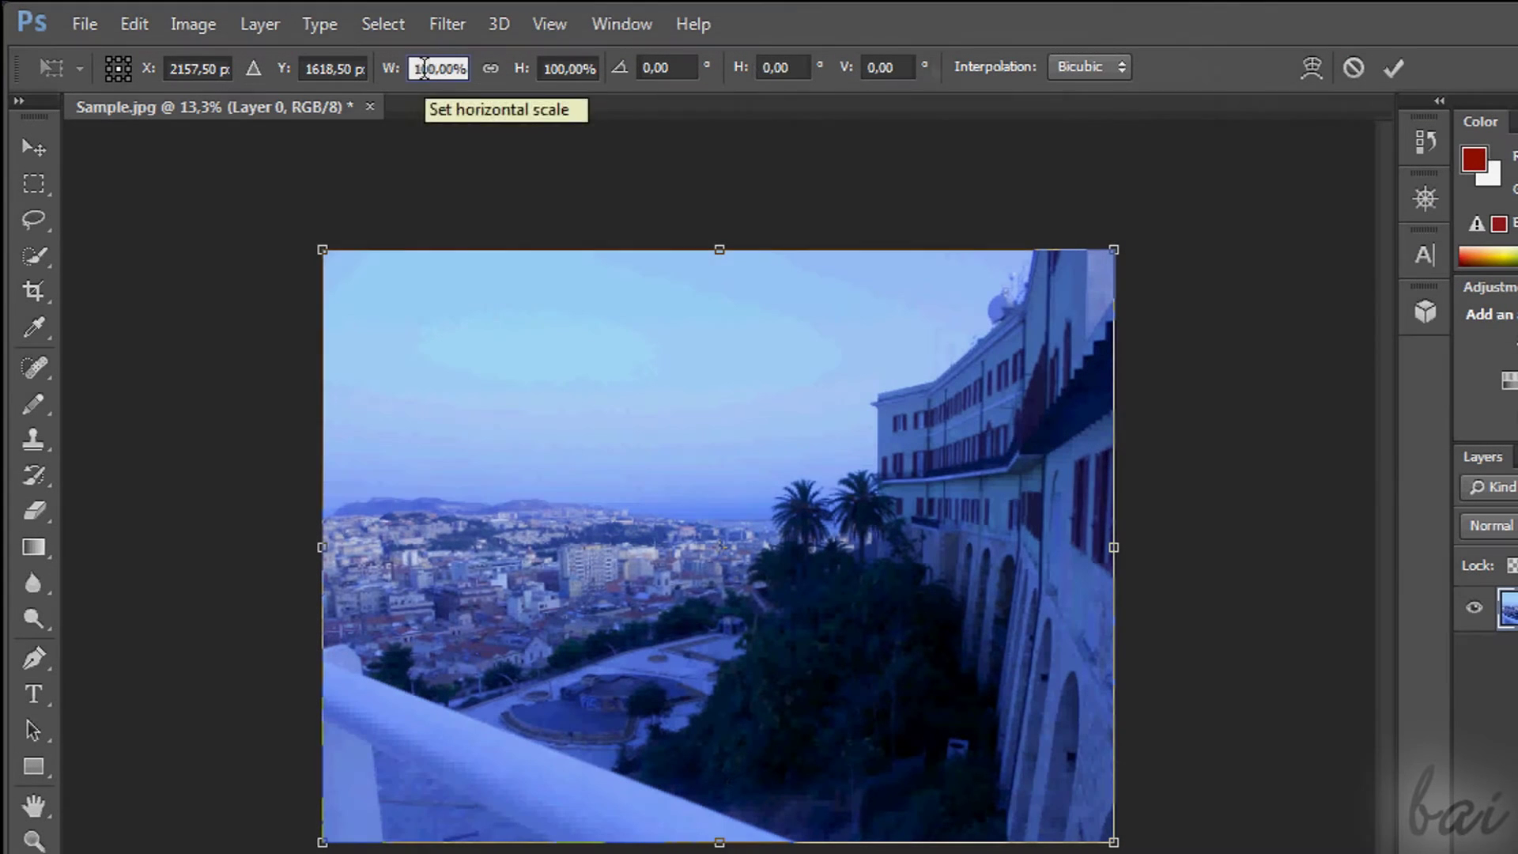
click(425, 69)
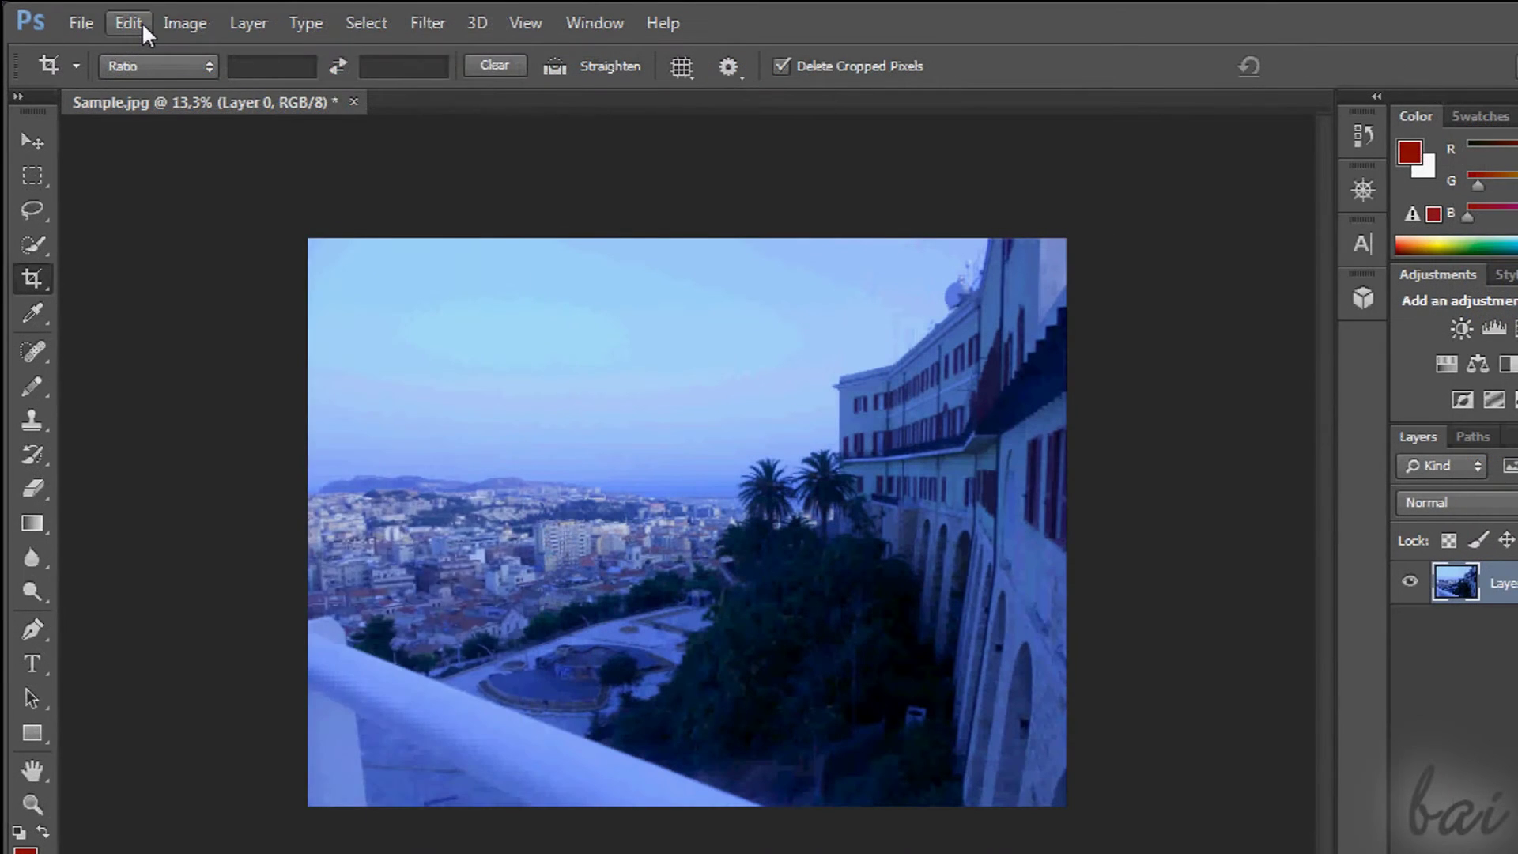
click(136, 23)
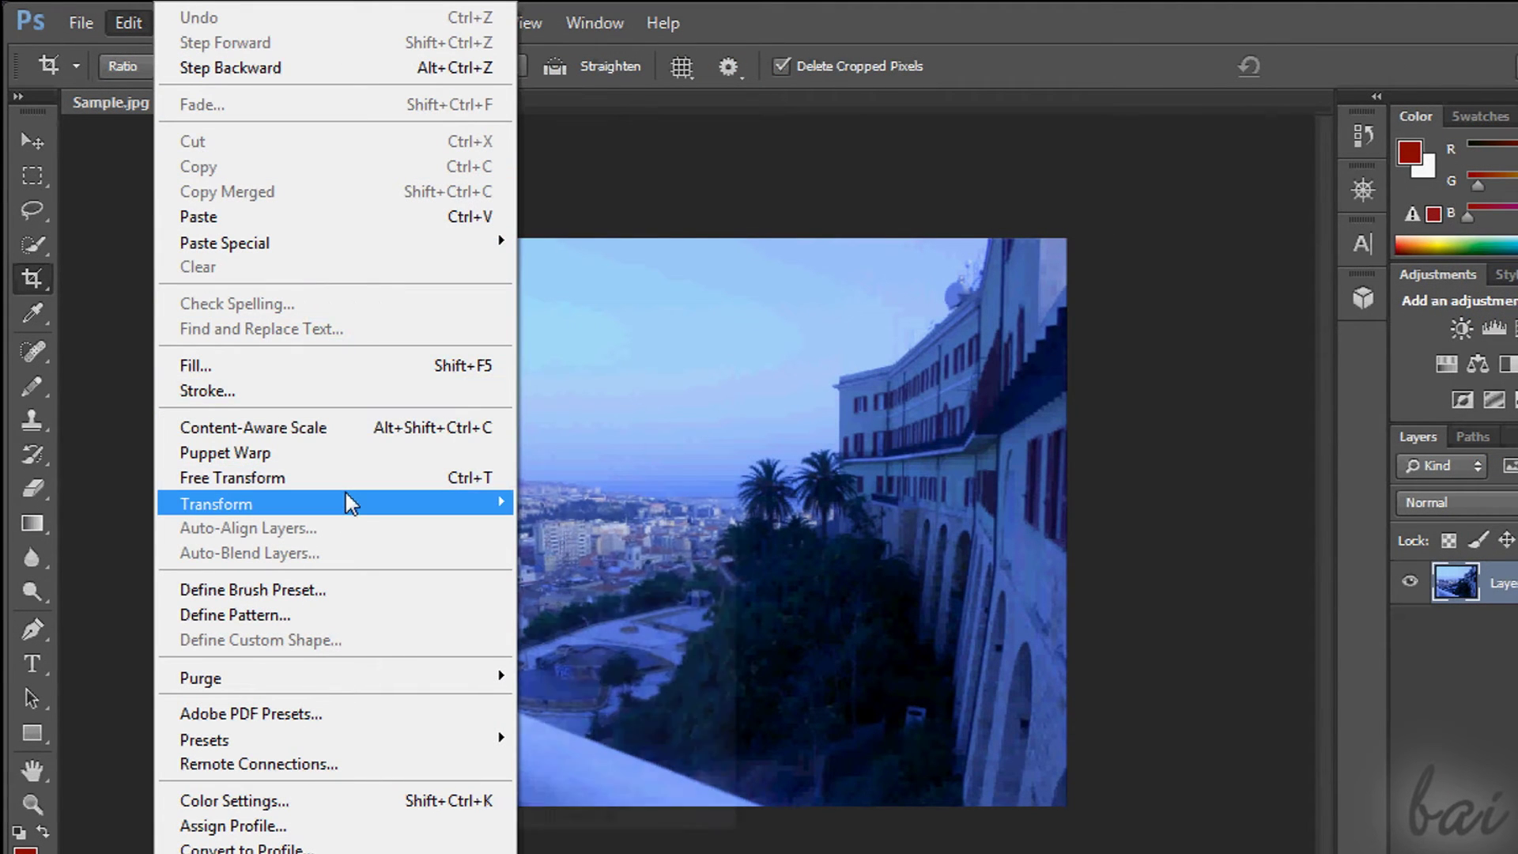
mouse_move(420, 504)
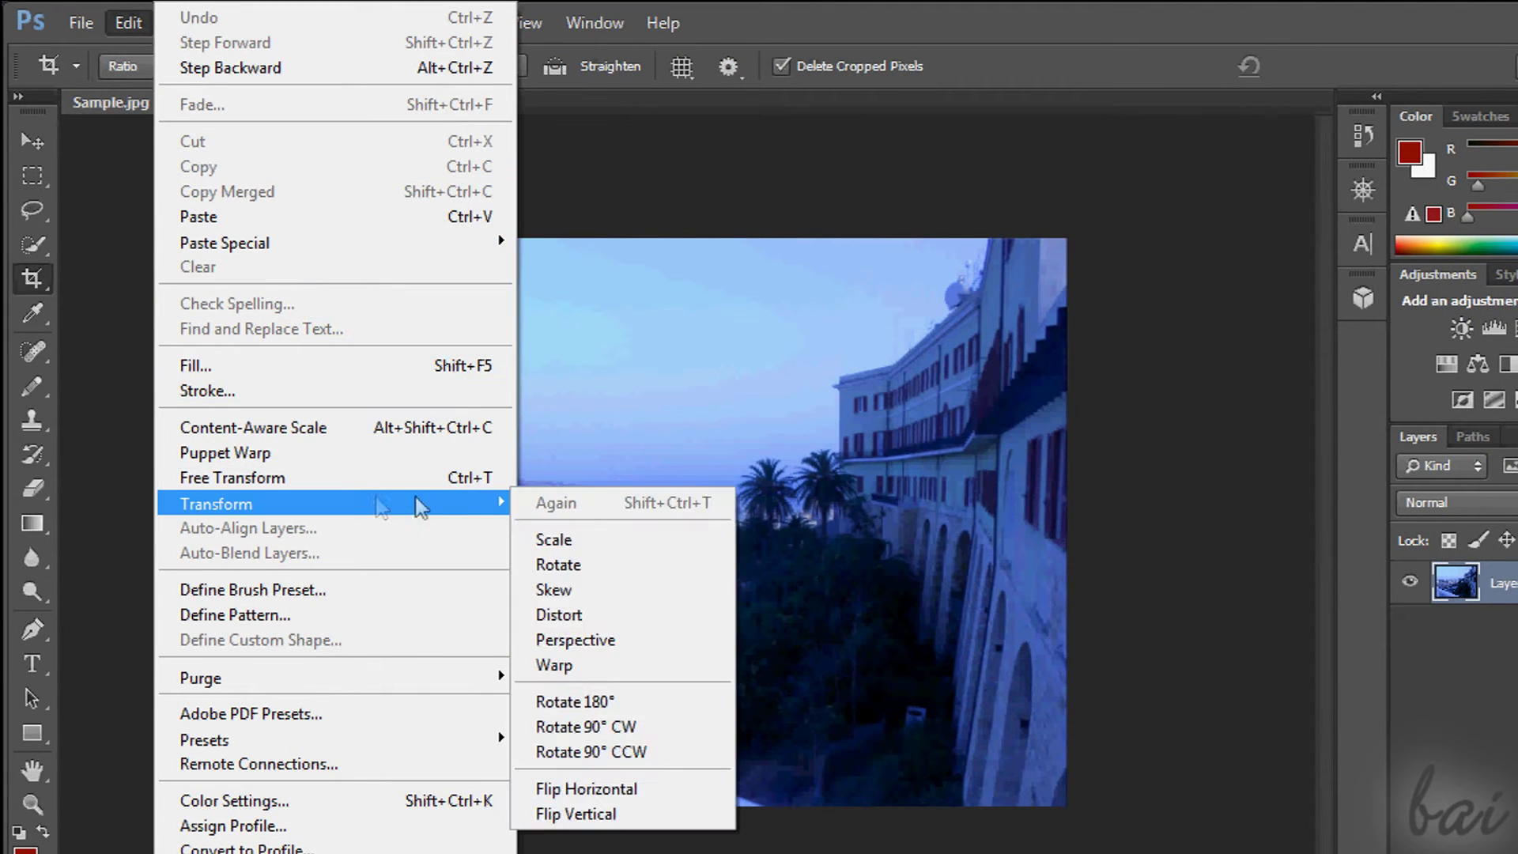
click(622, 791)
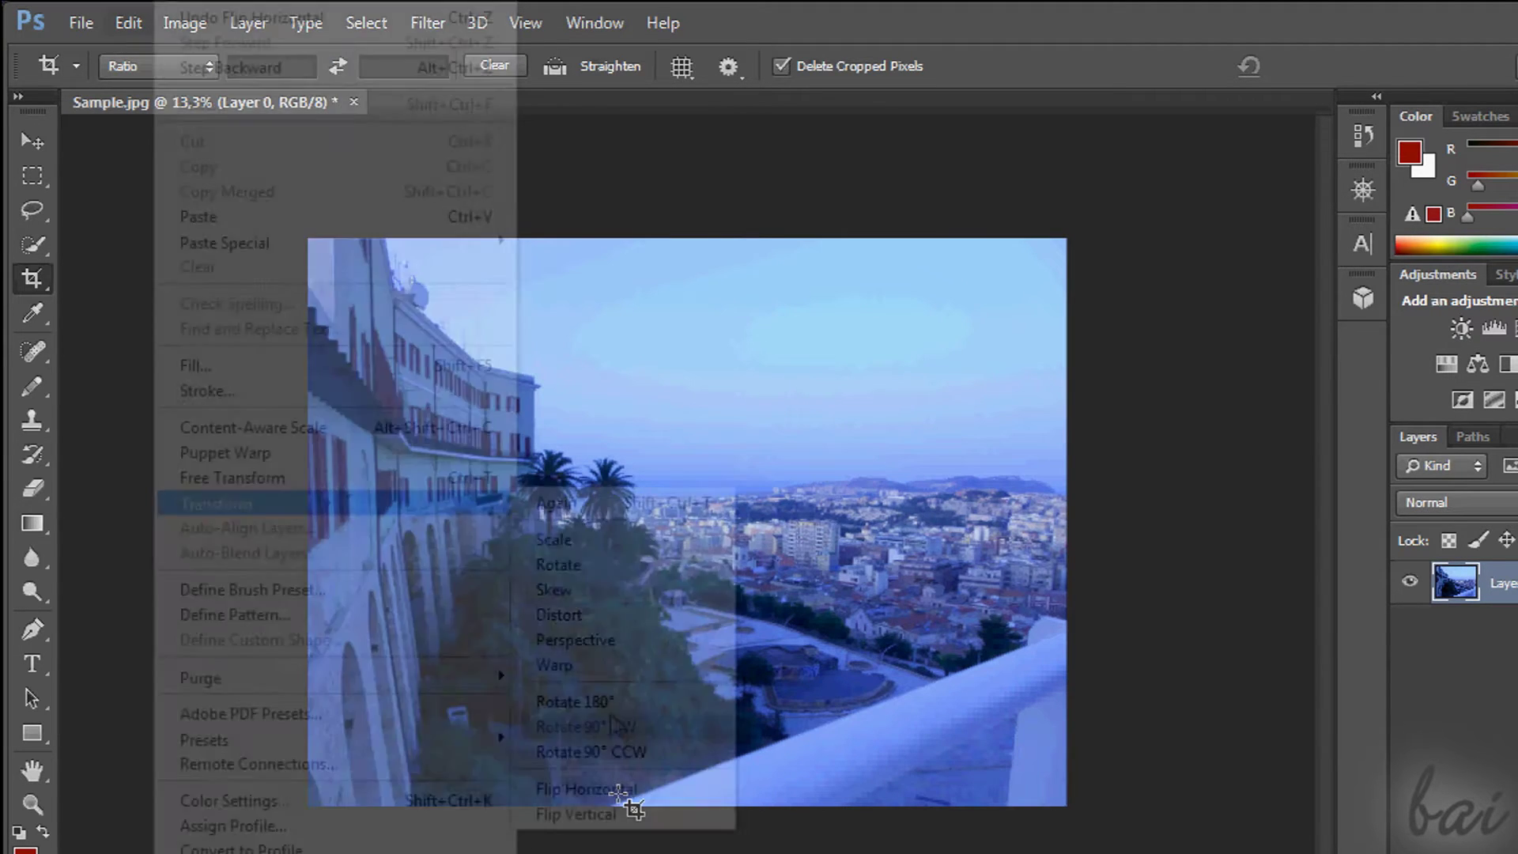
click(620, 787)
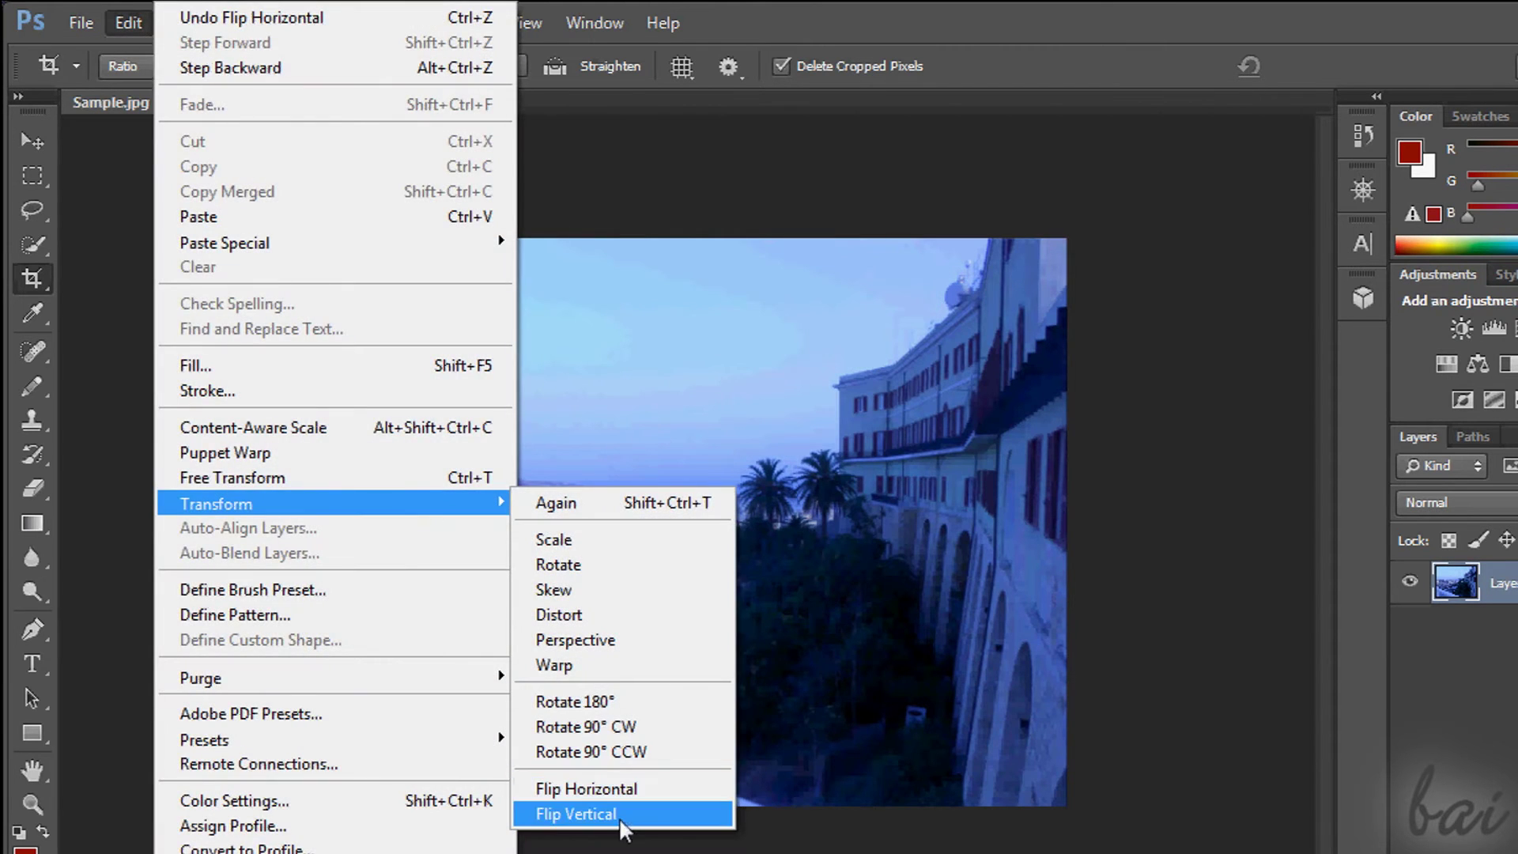
click(621, 822)
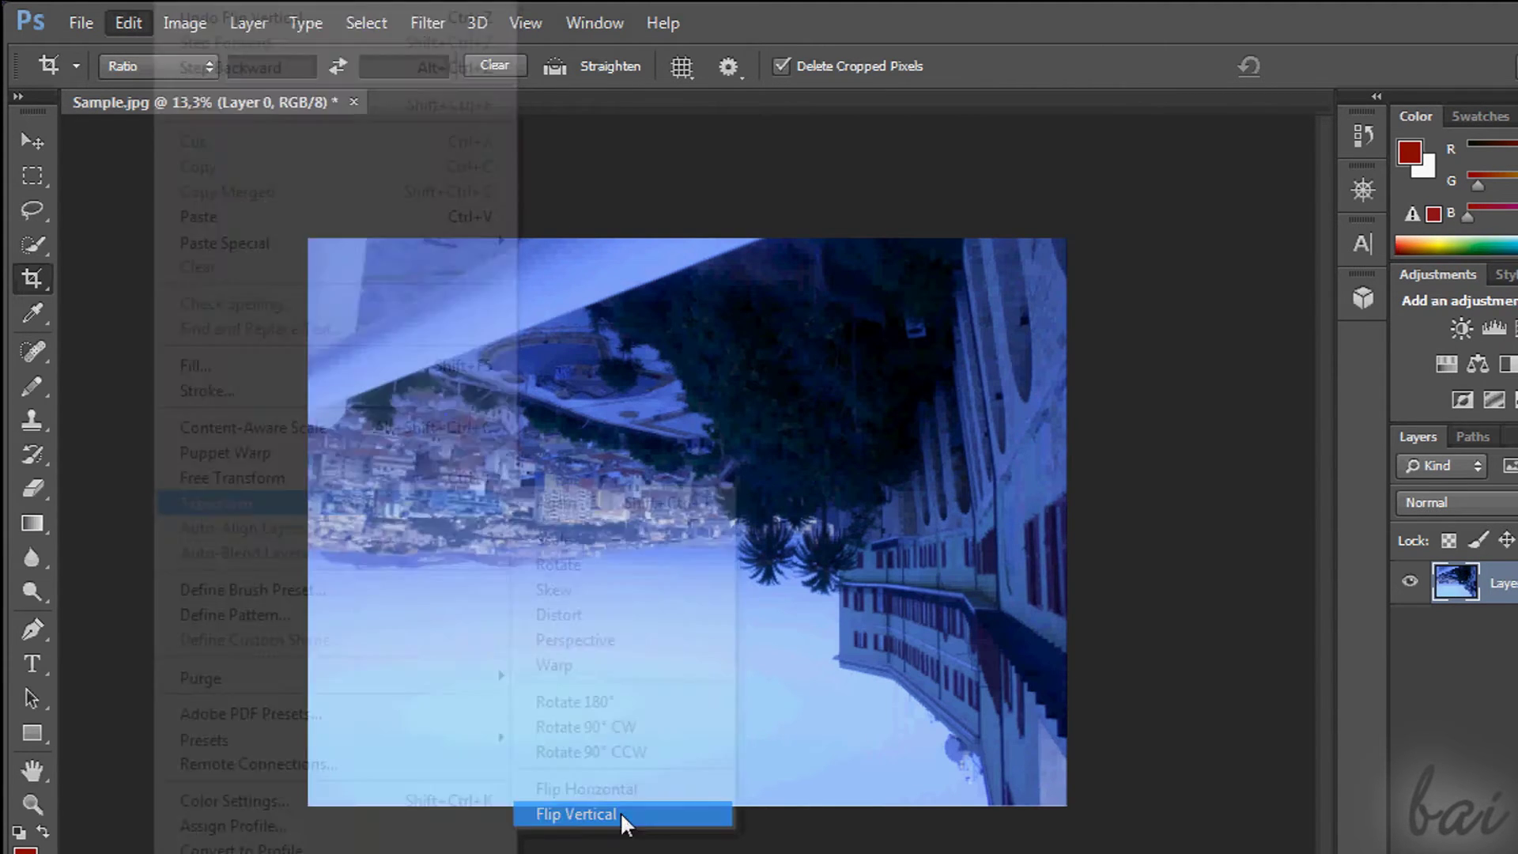
click(621, 814)
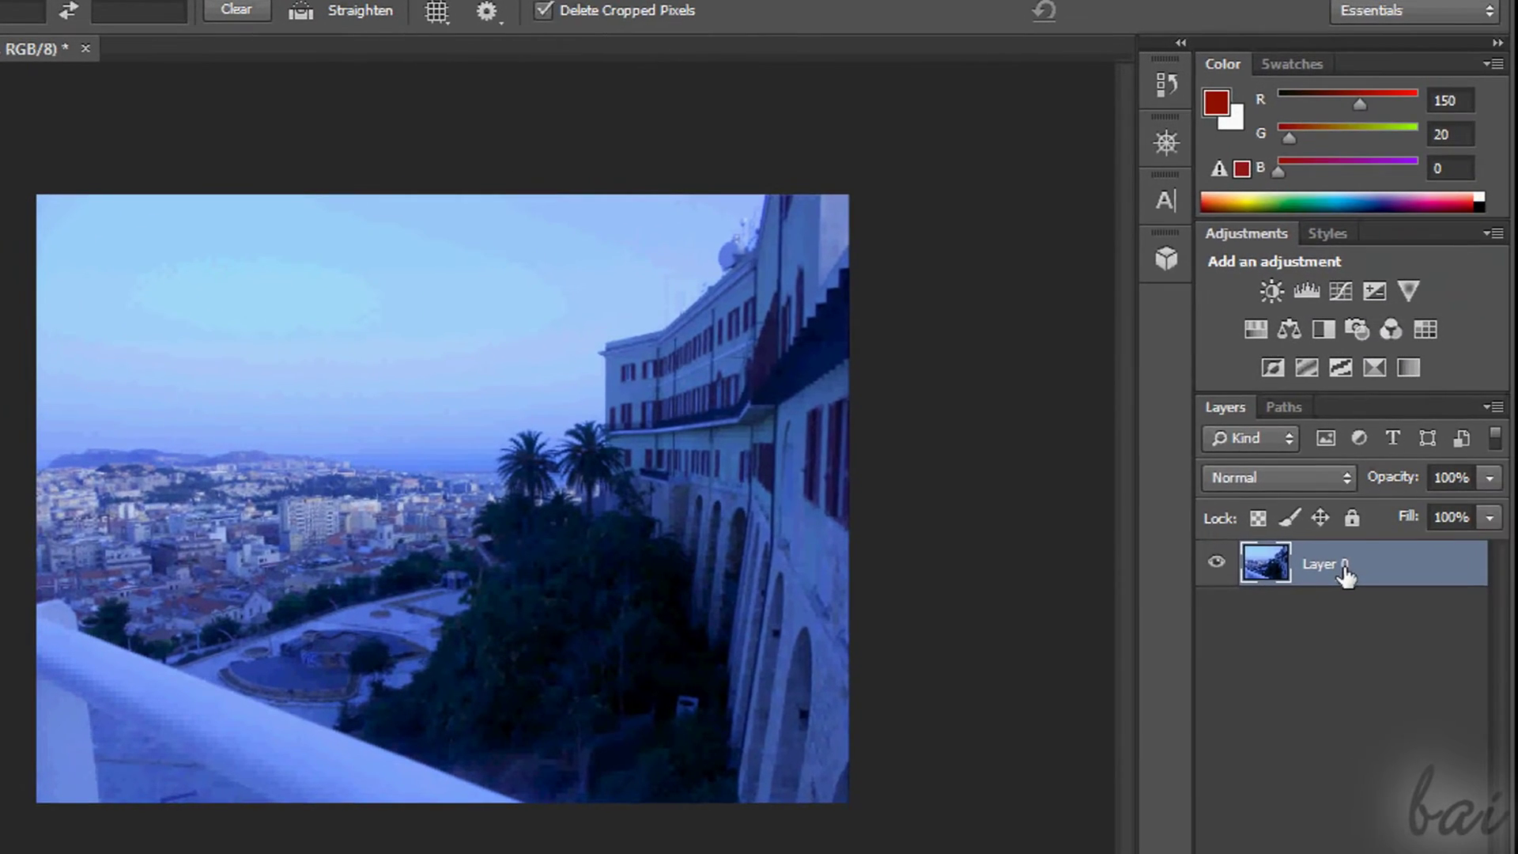
Duplicate Layer 0 as 'Original Photo' and drag it below Layer 0
right_click(1343, 570)
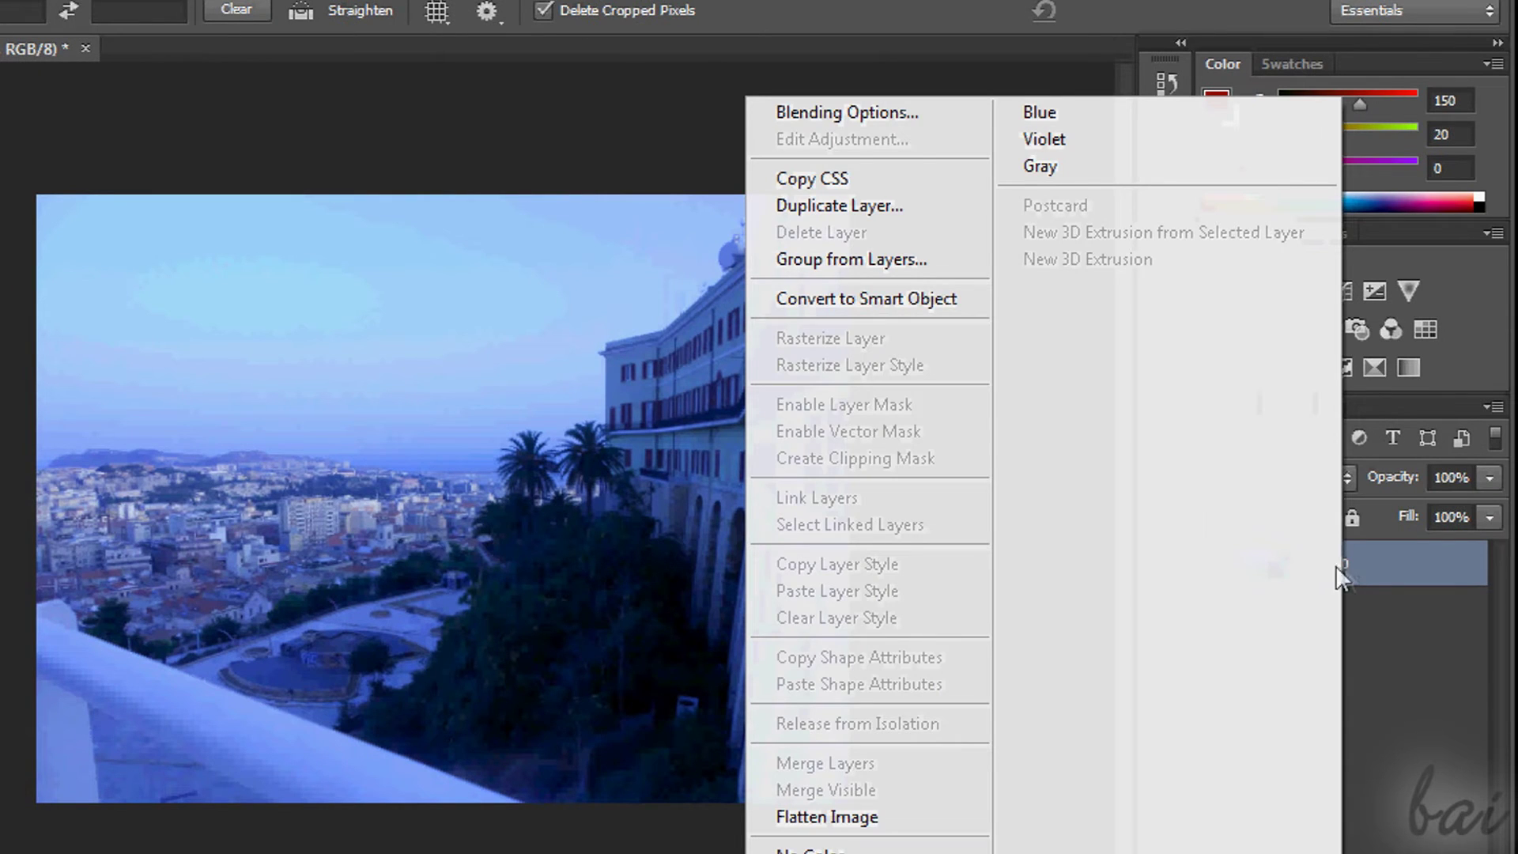
click(919, 210)
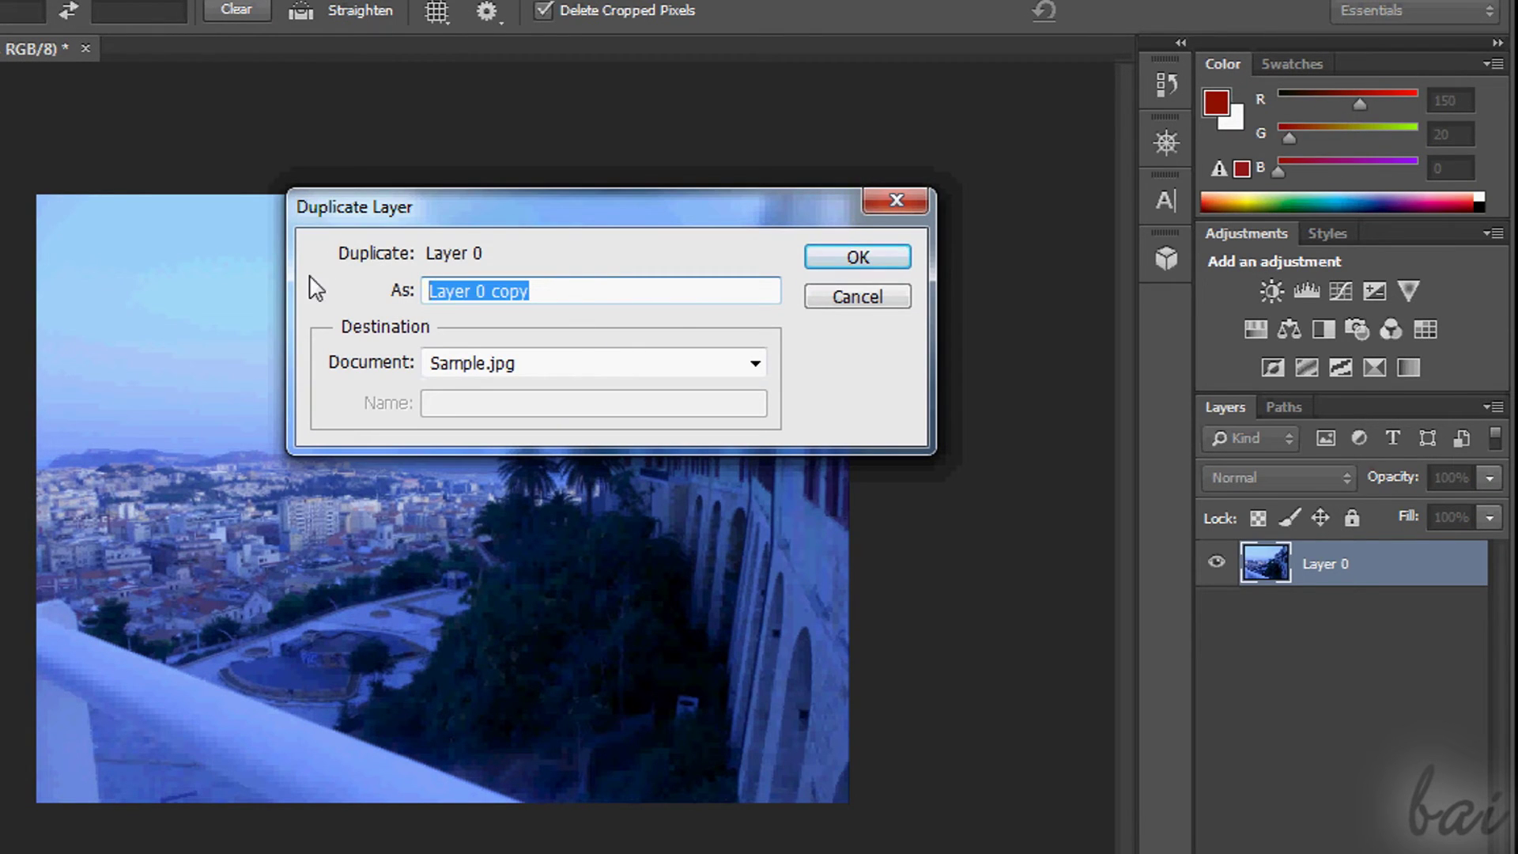
text(Original Photo)
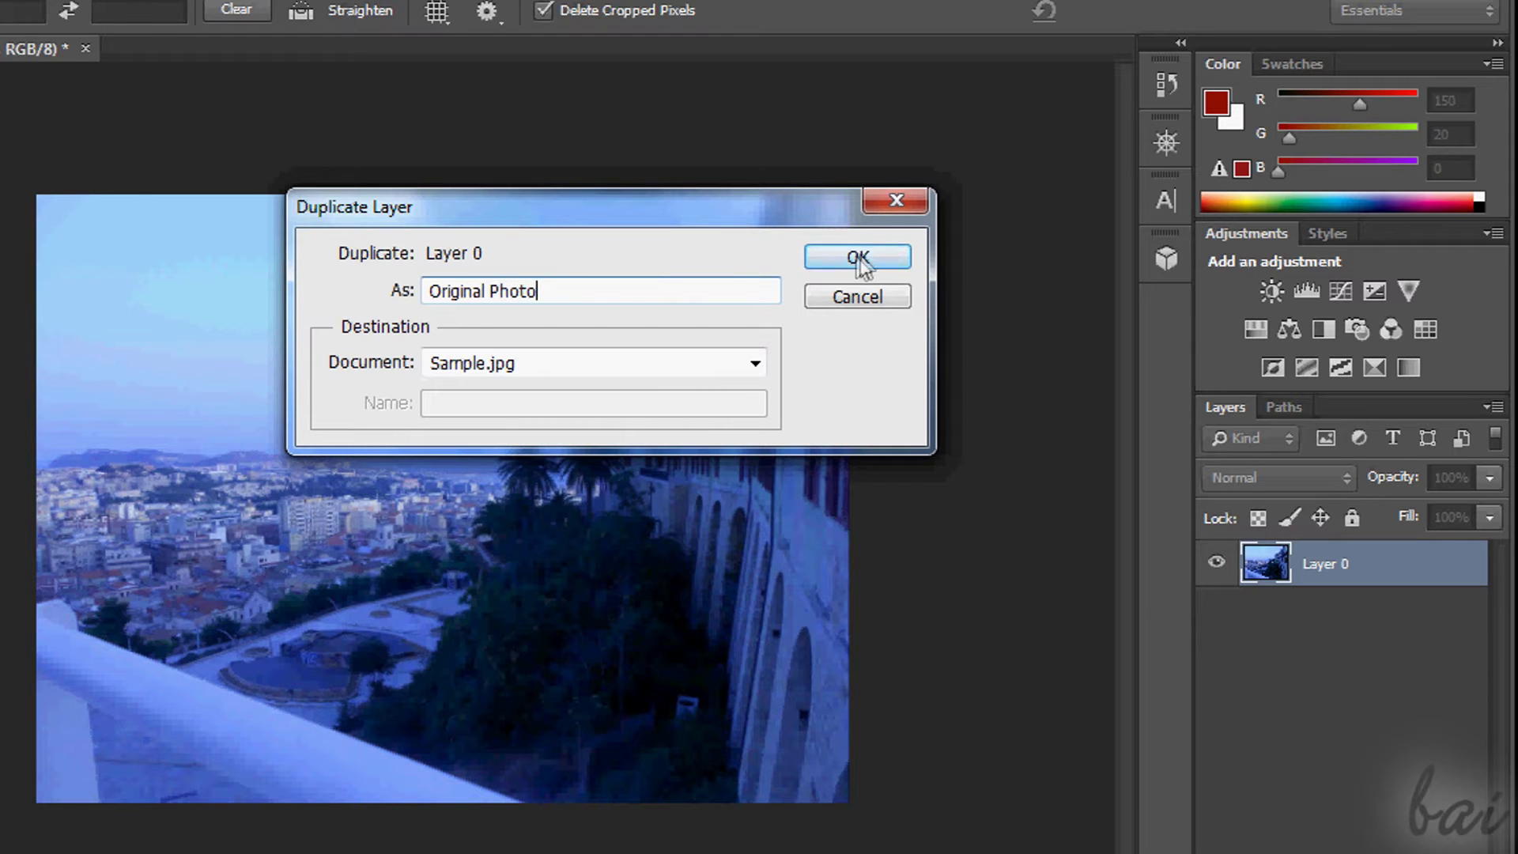
click(857, 257)
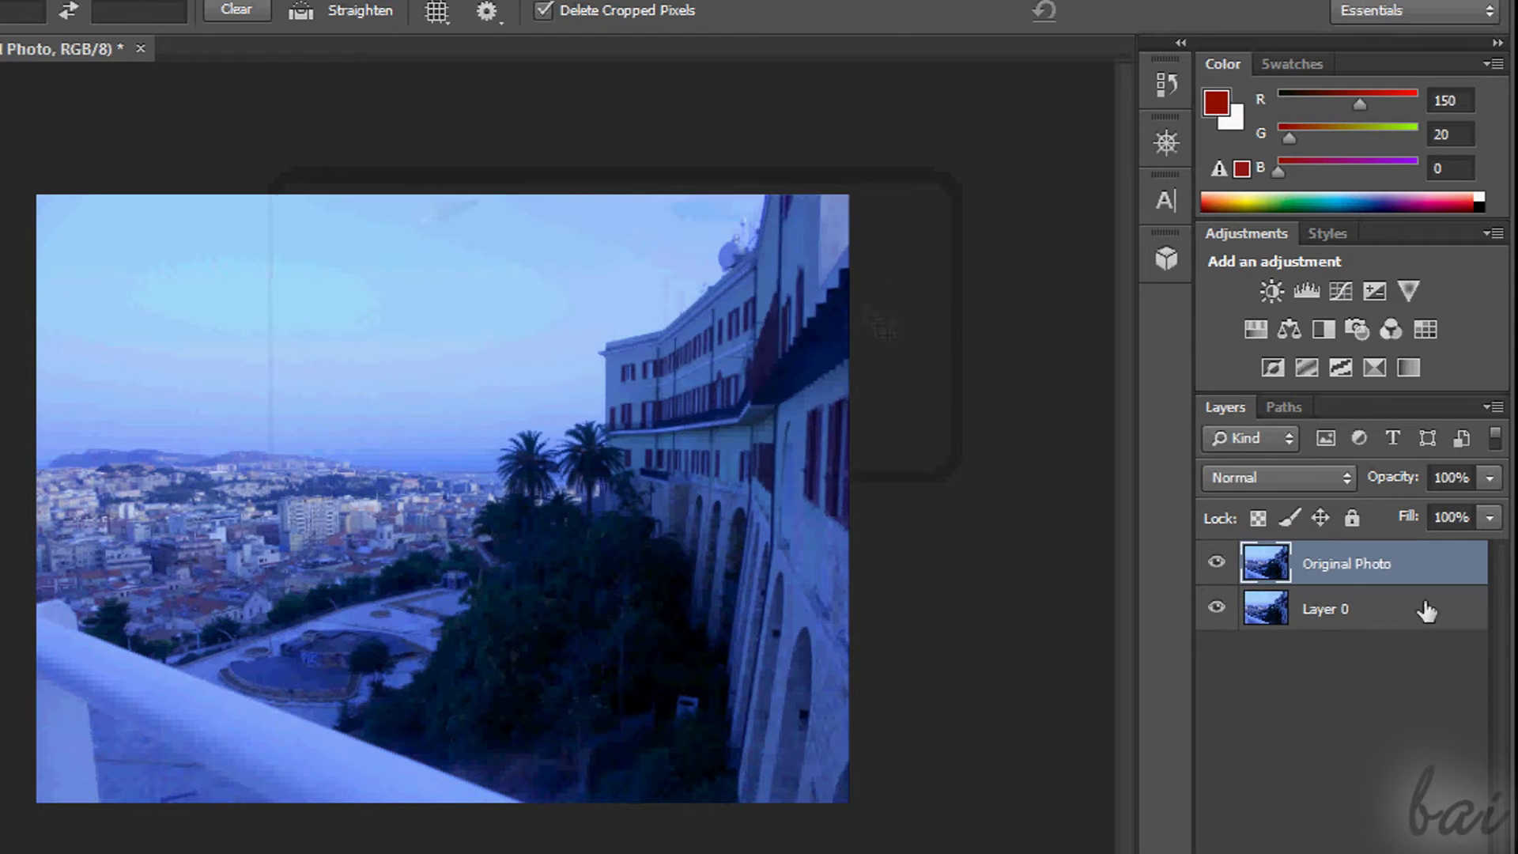
drag(1338, 574, 1338, 631)
right_click(1347, 566)
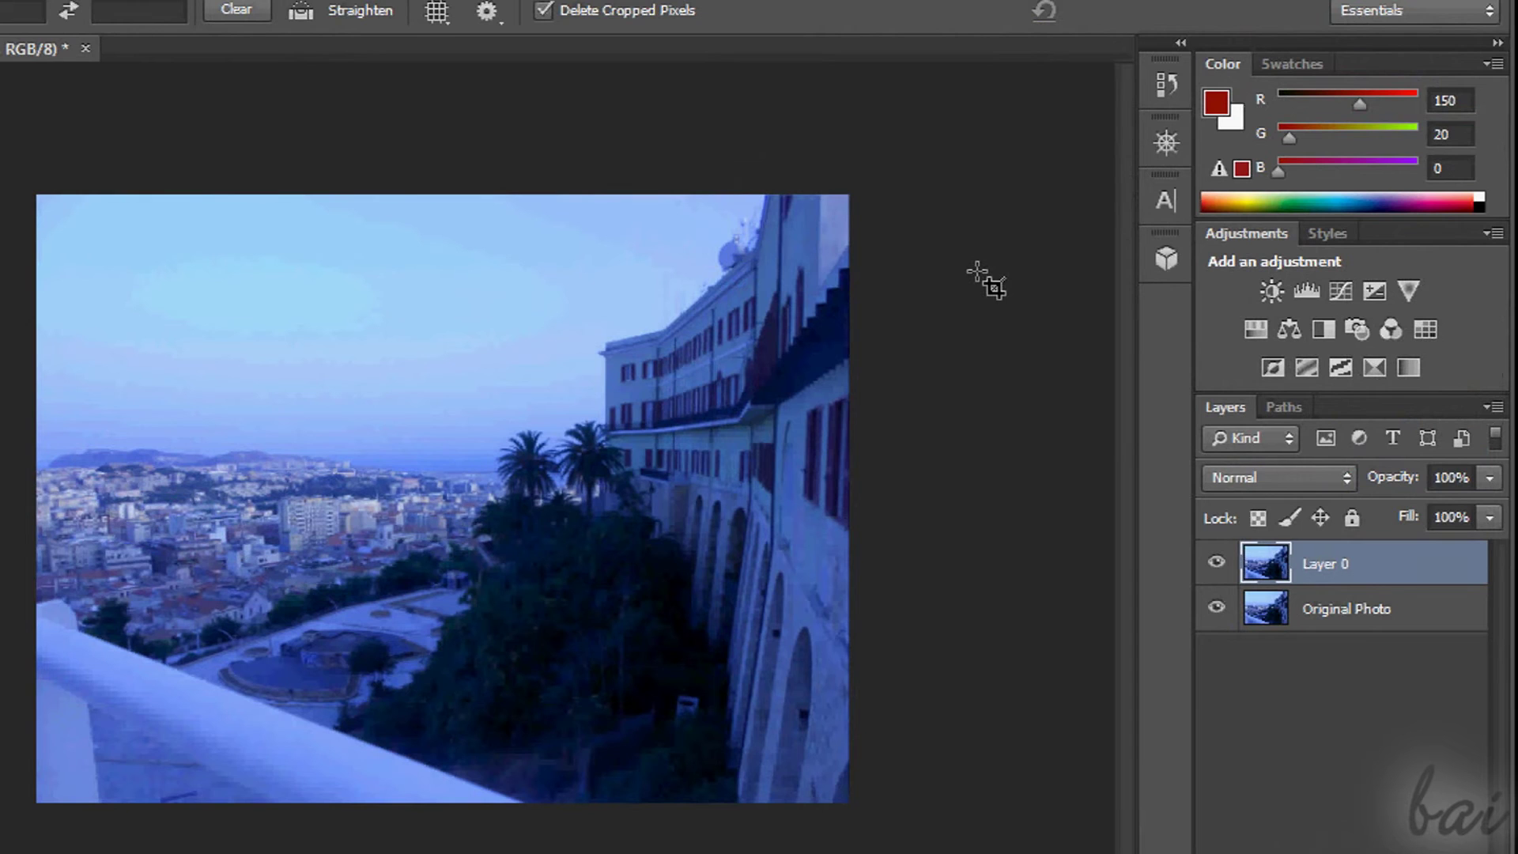
click(1282, 292)
drag(779, 260, 966, 259)
drag(965, 427, 996, 456)
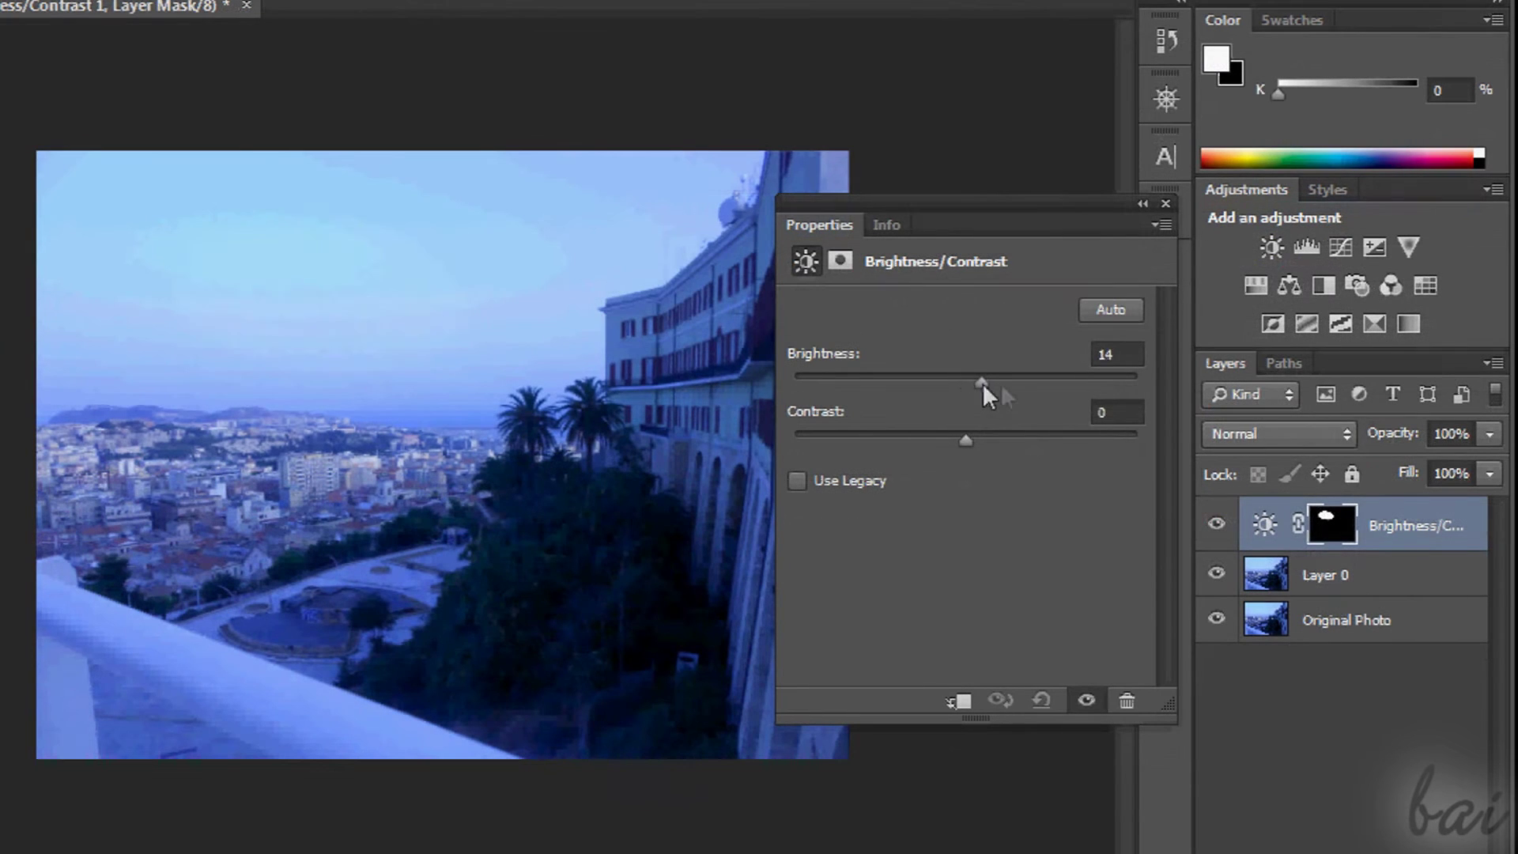
mouse_move(983, 427)
mouse_down()
mouse_move(1120, 441)
mouse_move(791, 376)
mouse_move(1081, 411)
mouse_move(822, 399)
mouse_move(796, 382)
mouse_up()
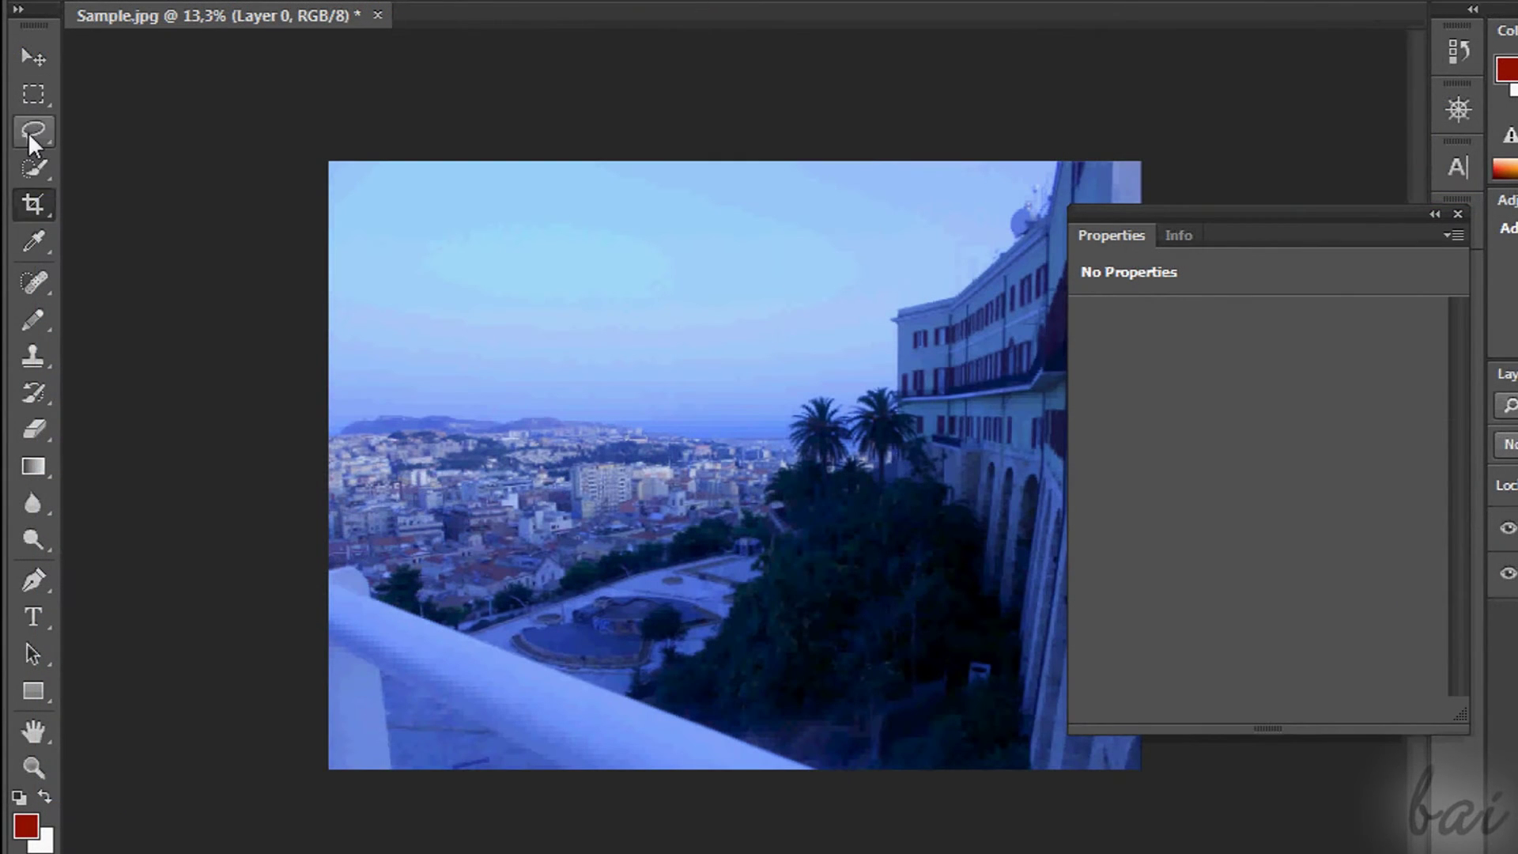
Lasso part of the sky and add a Brightness/Contrast layer, settling on Brightness 48
click(31, 133)
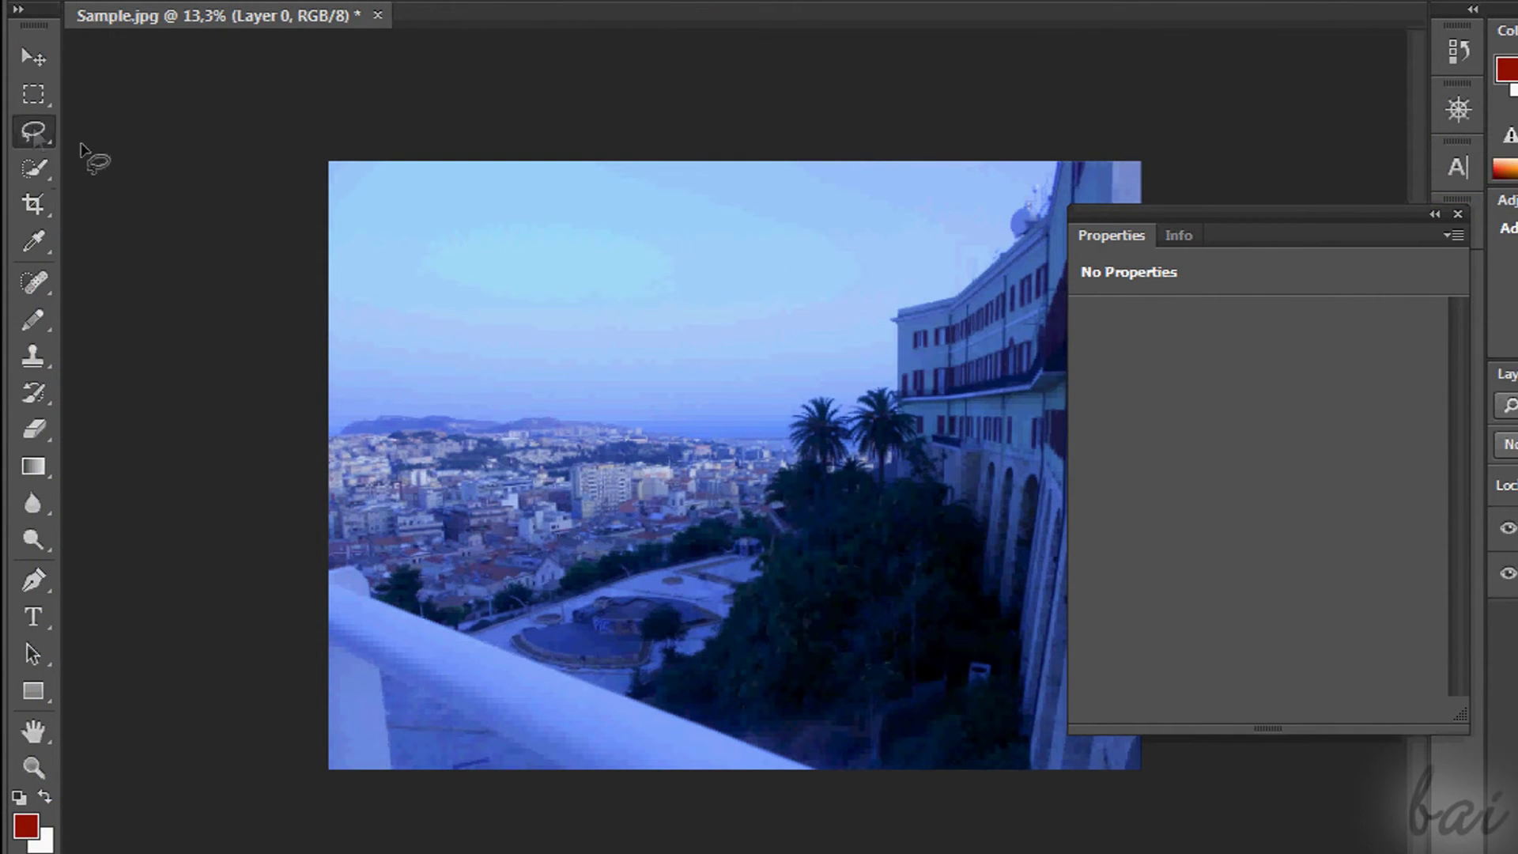
mouse_move(650, 235)
mouse_down()
mouse_move(498, 351)
mouse_move(757, 304)
mouse_up()
drag(696, 249, 689, 241)
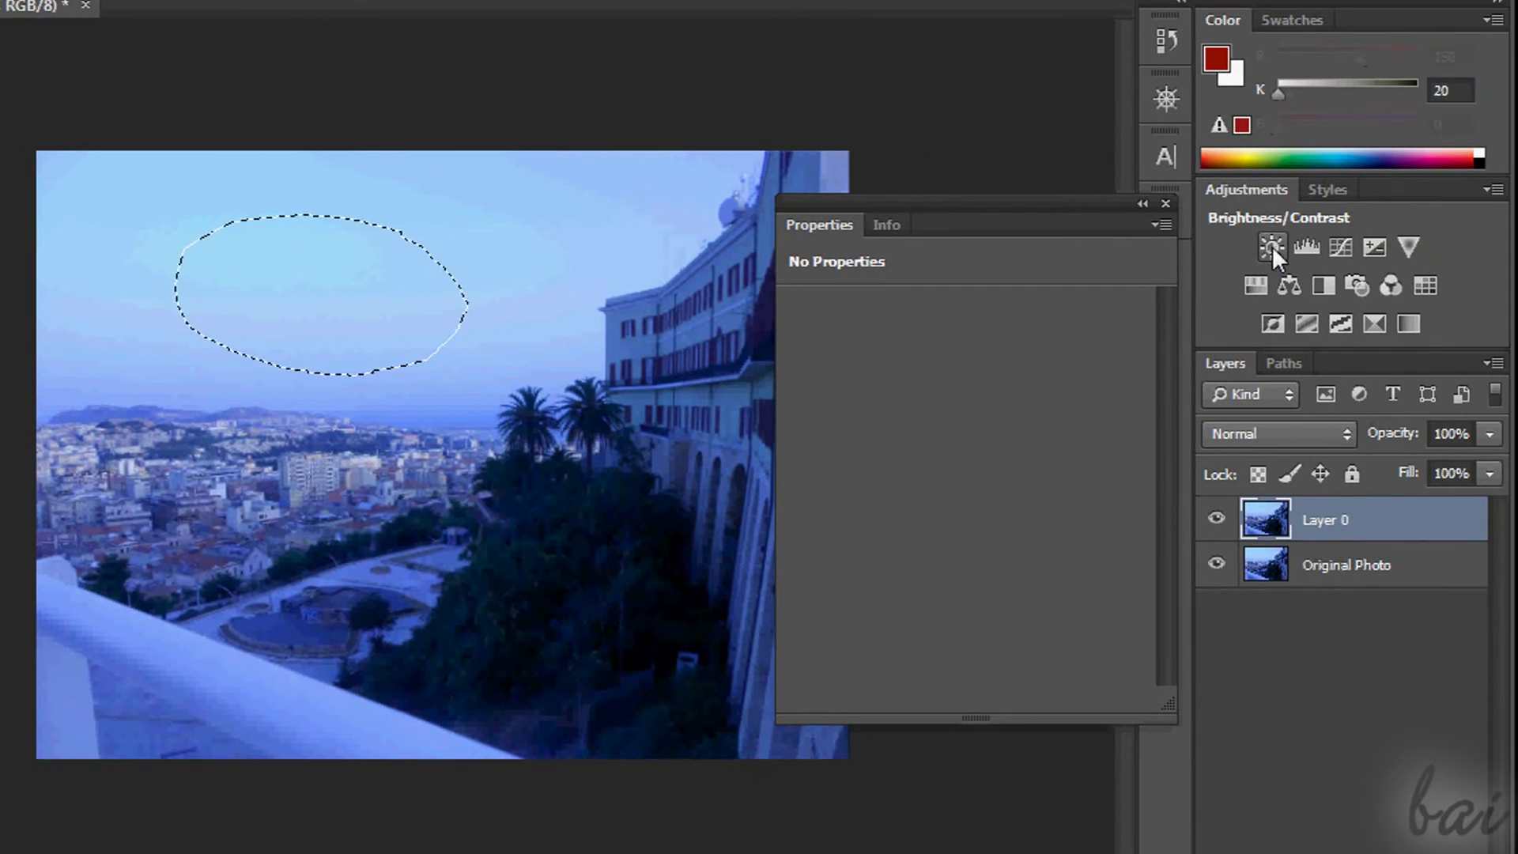
click(1428, 253)
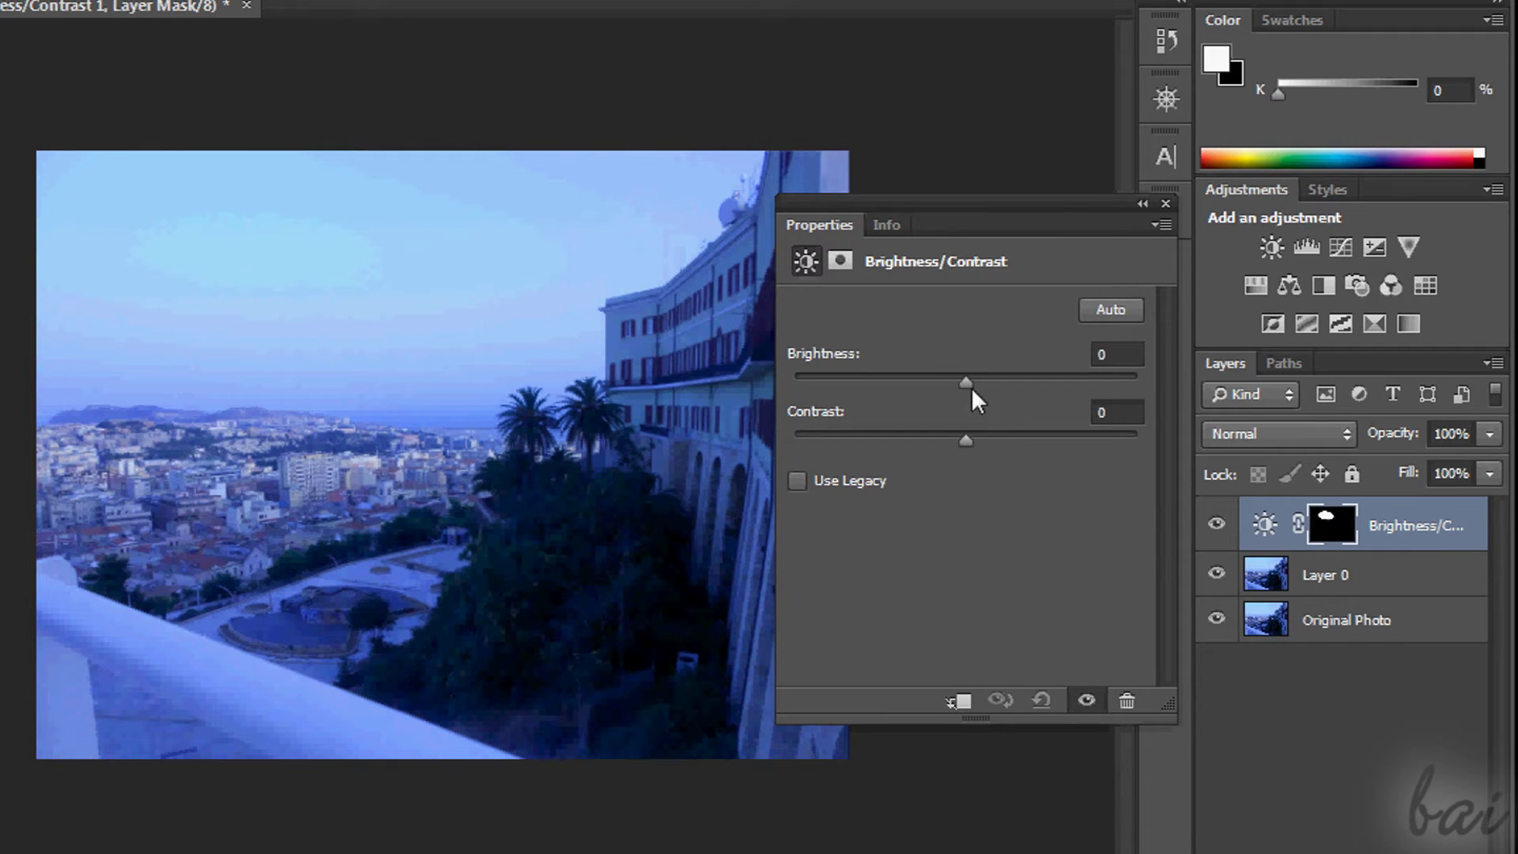
mouse_move(969, 383)
mouse_down()
mouse_move(1047, 388)
mouse_move(790, 376)
mouse_move(944, 390)
mouse_up()
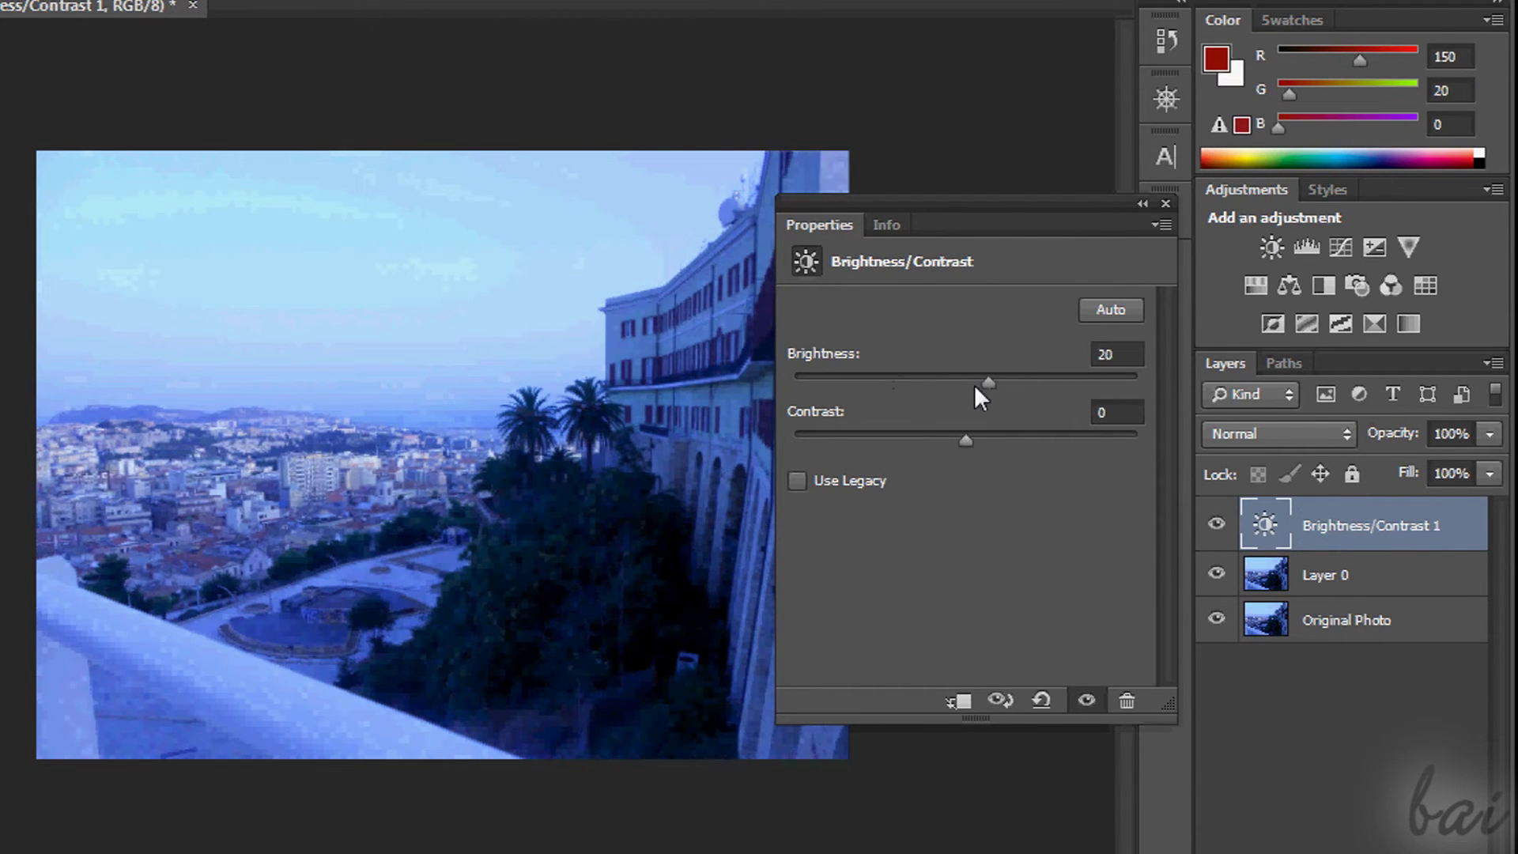
drag(974, 384, 1023, 377)
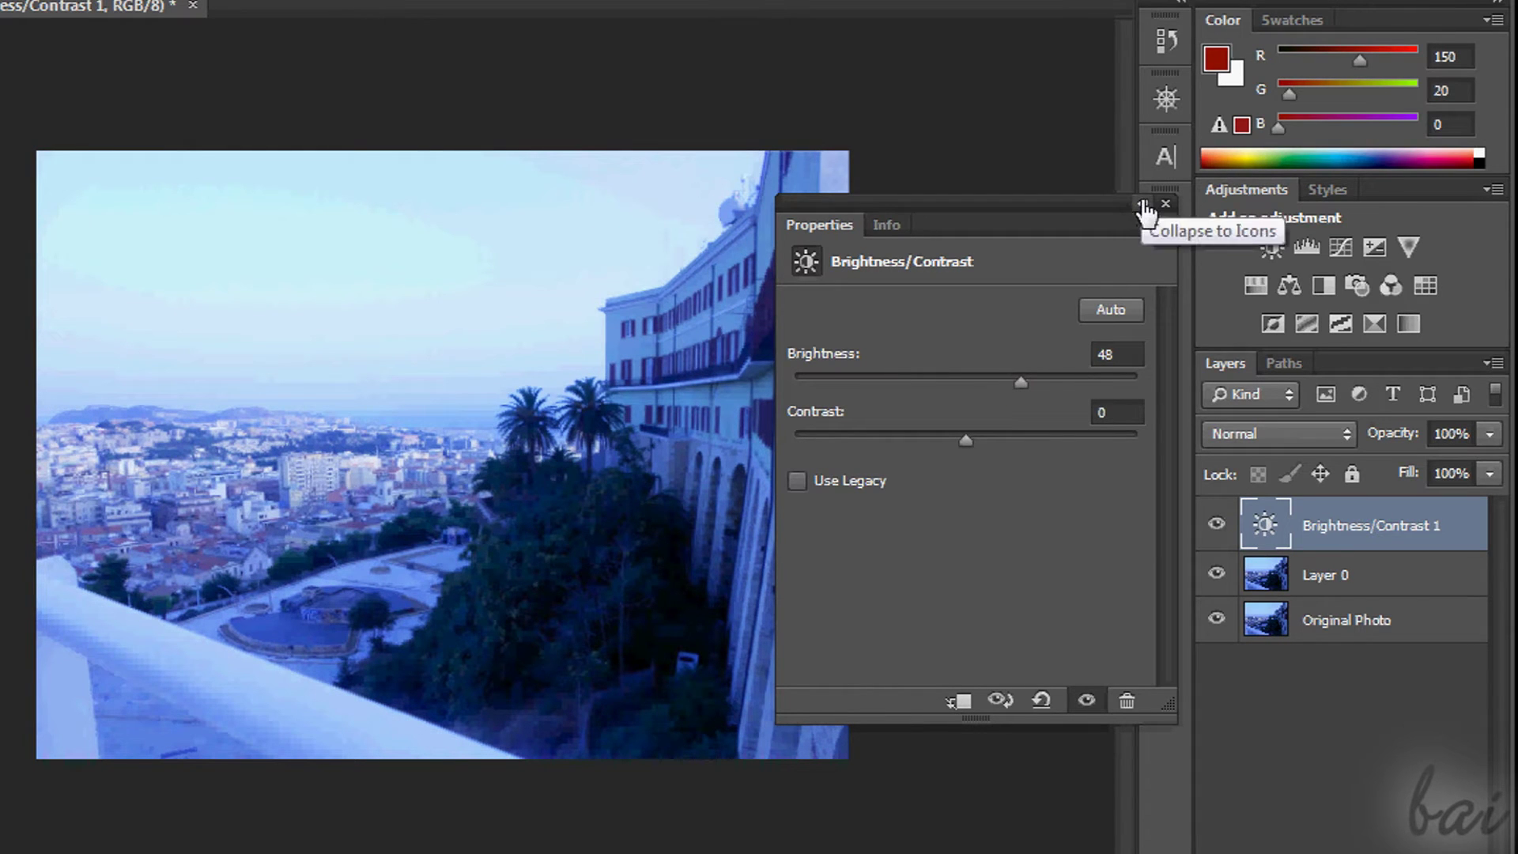
click(1267, 291)
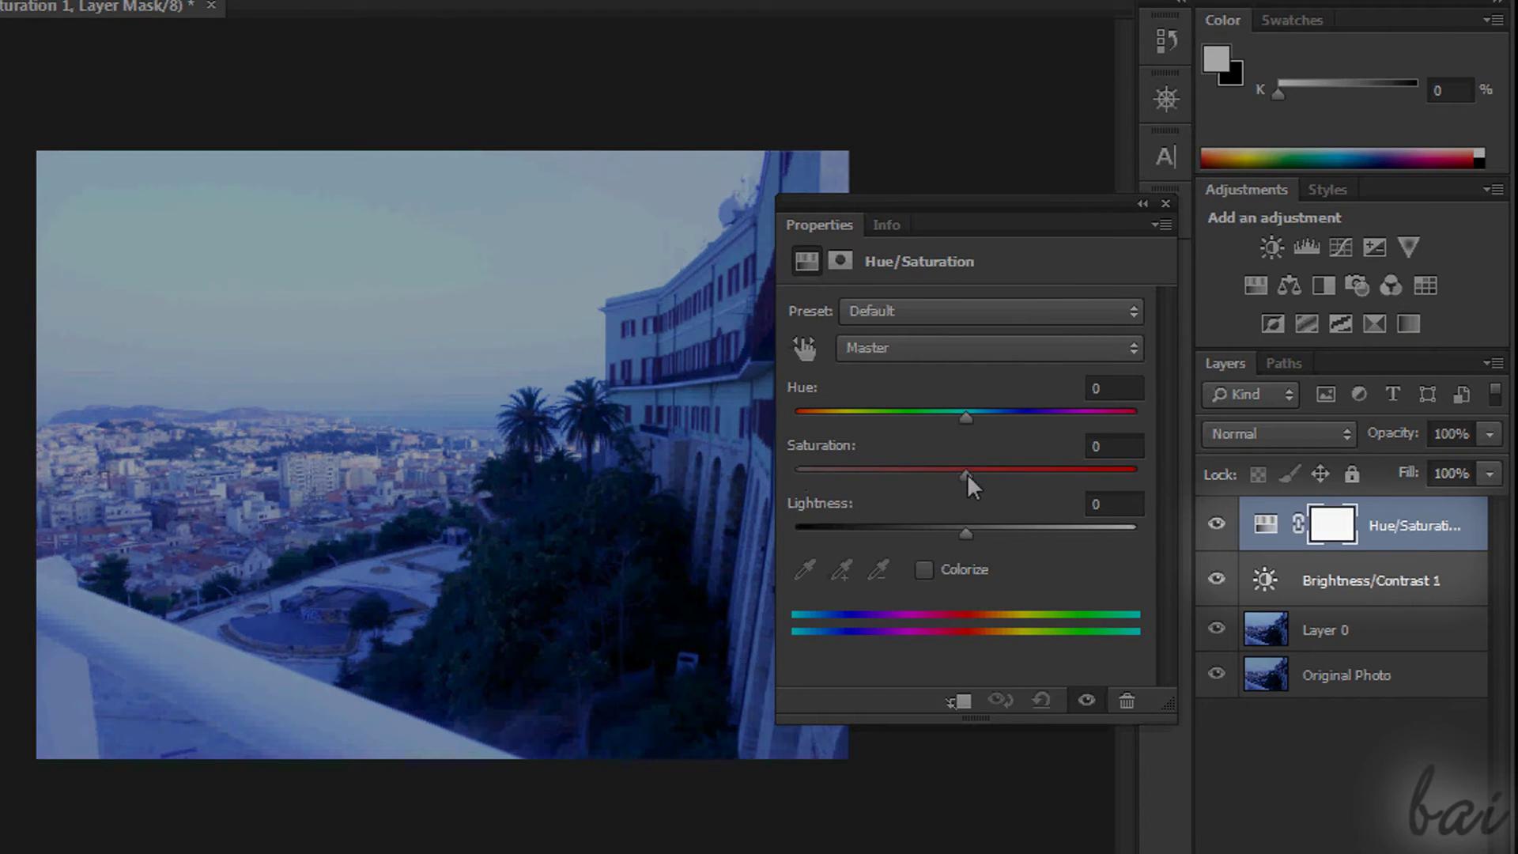
Try Saturation +18 and a green hue shift, toggle adjustment visibility to compare, then rearrange Layer 0
drag(966, 474, 997, 476)
drag(967, 423, 870, 424)
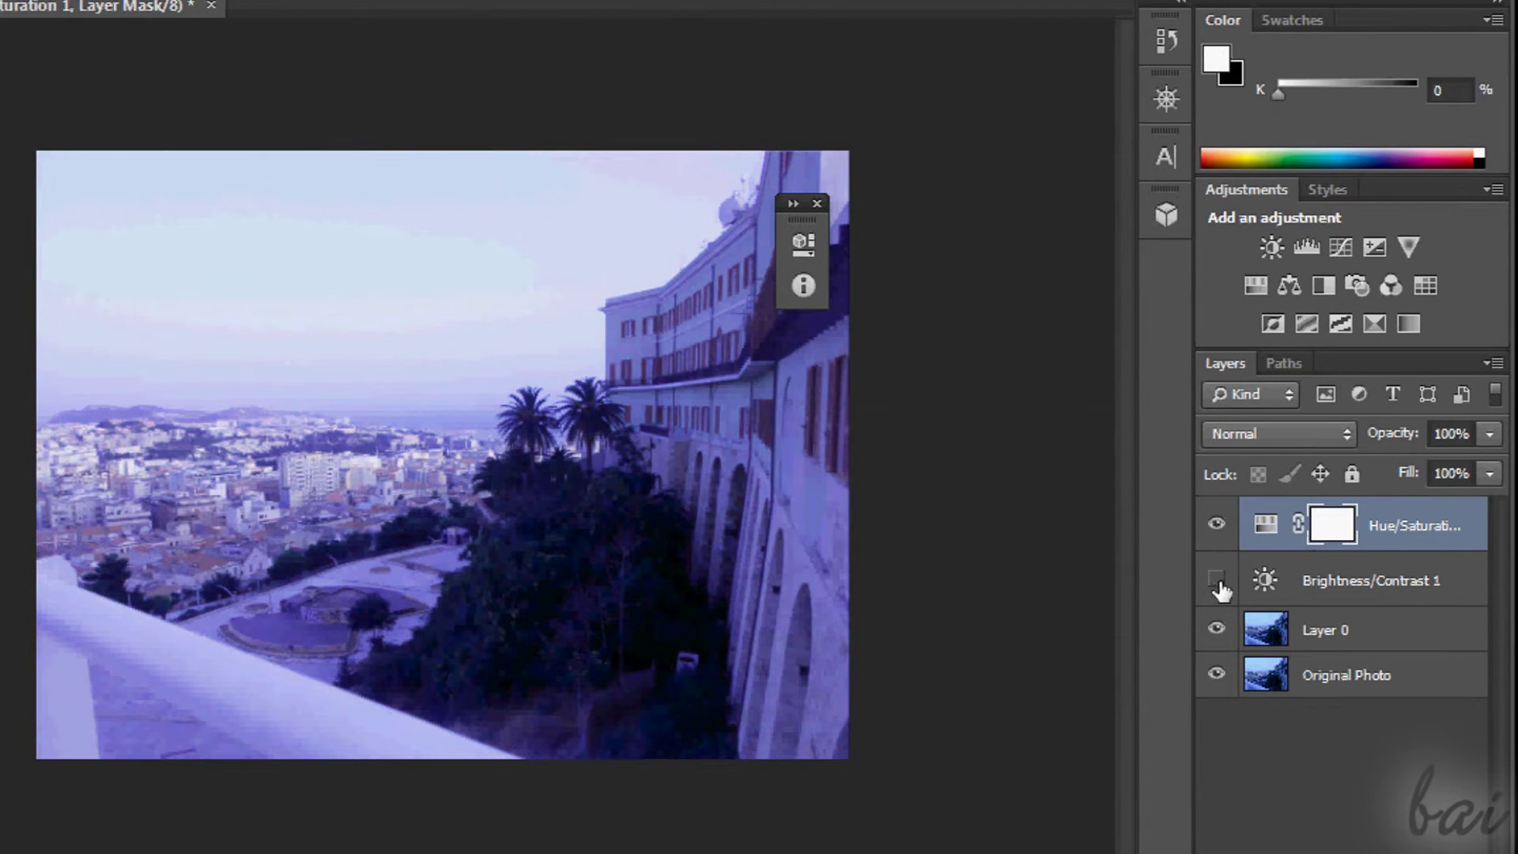
click(1218, 581)
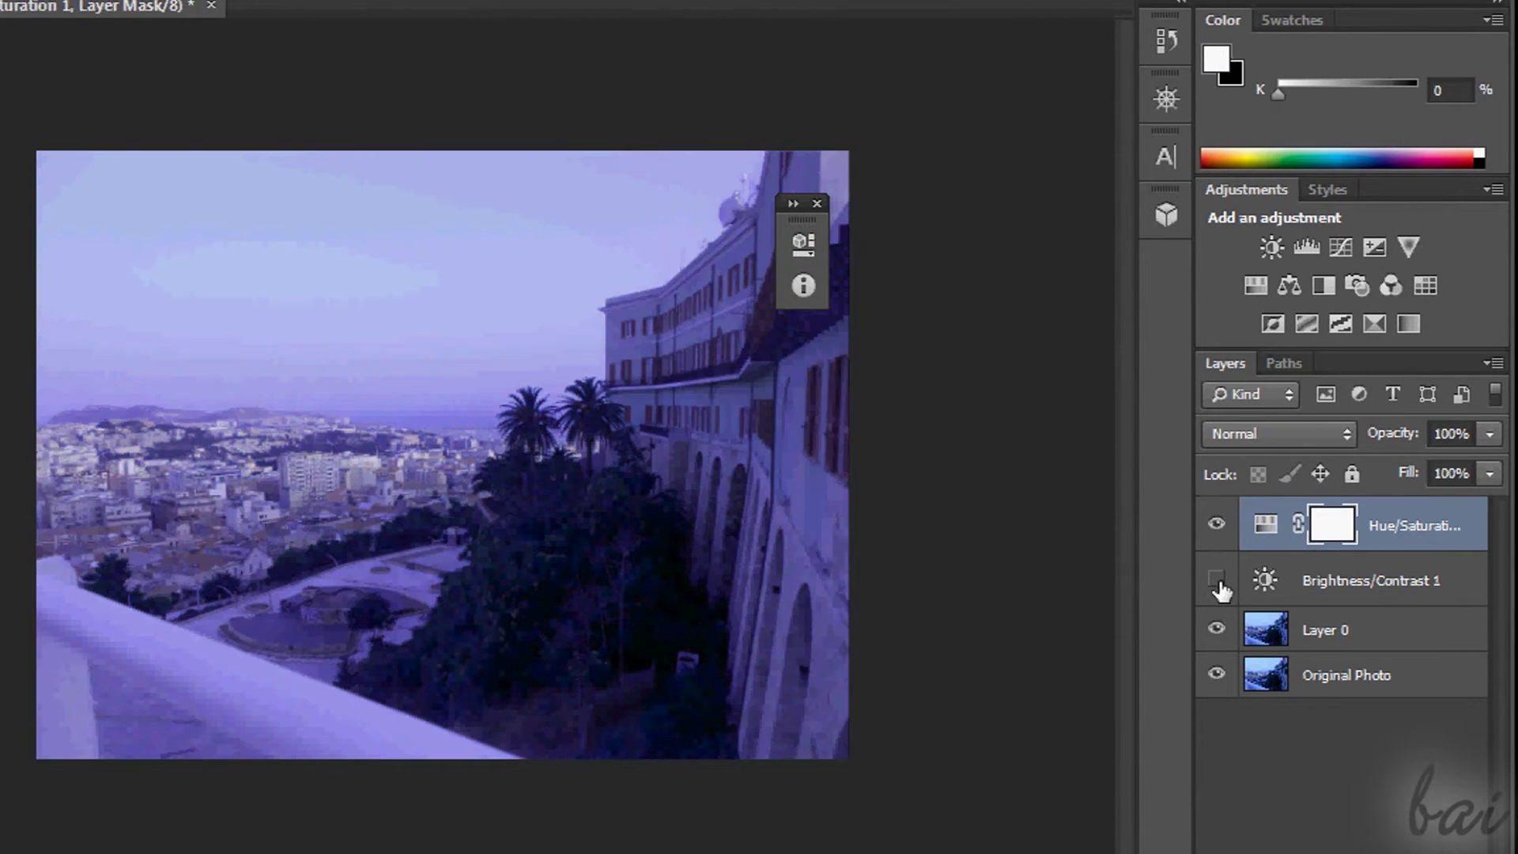
click(1218, 525)
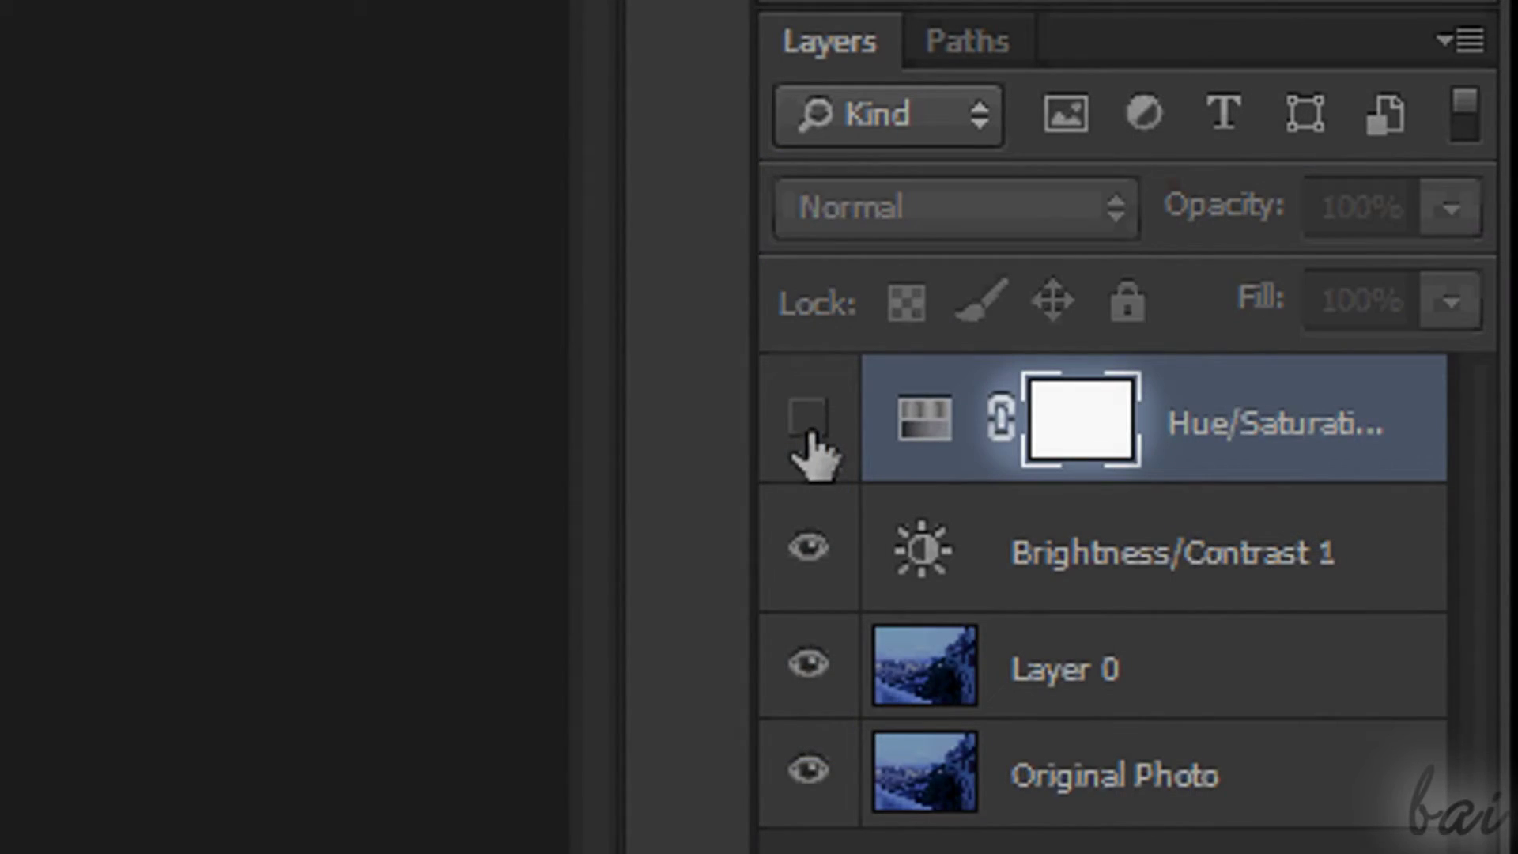
click(1218, 526)
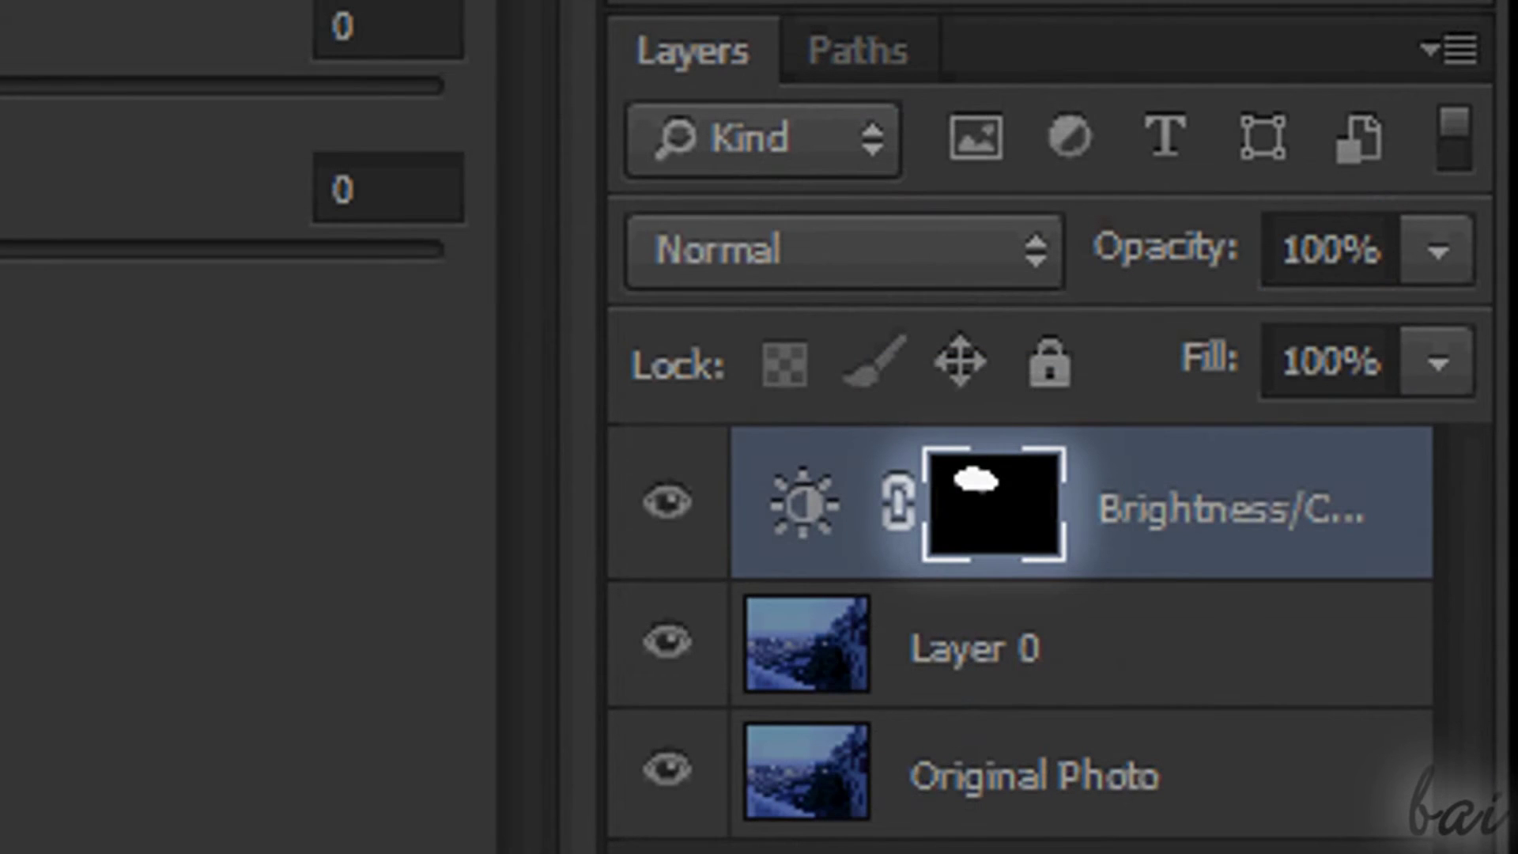
drag(3, 153, 0, 87)
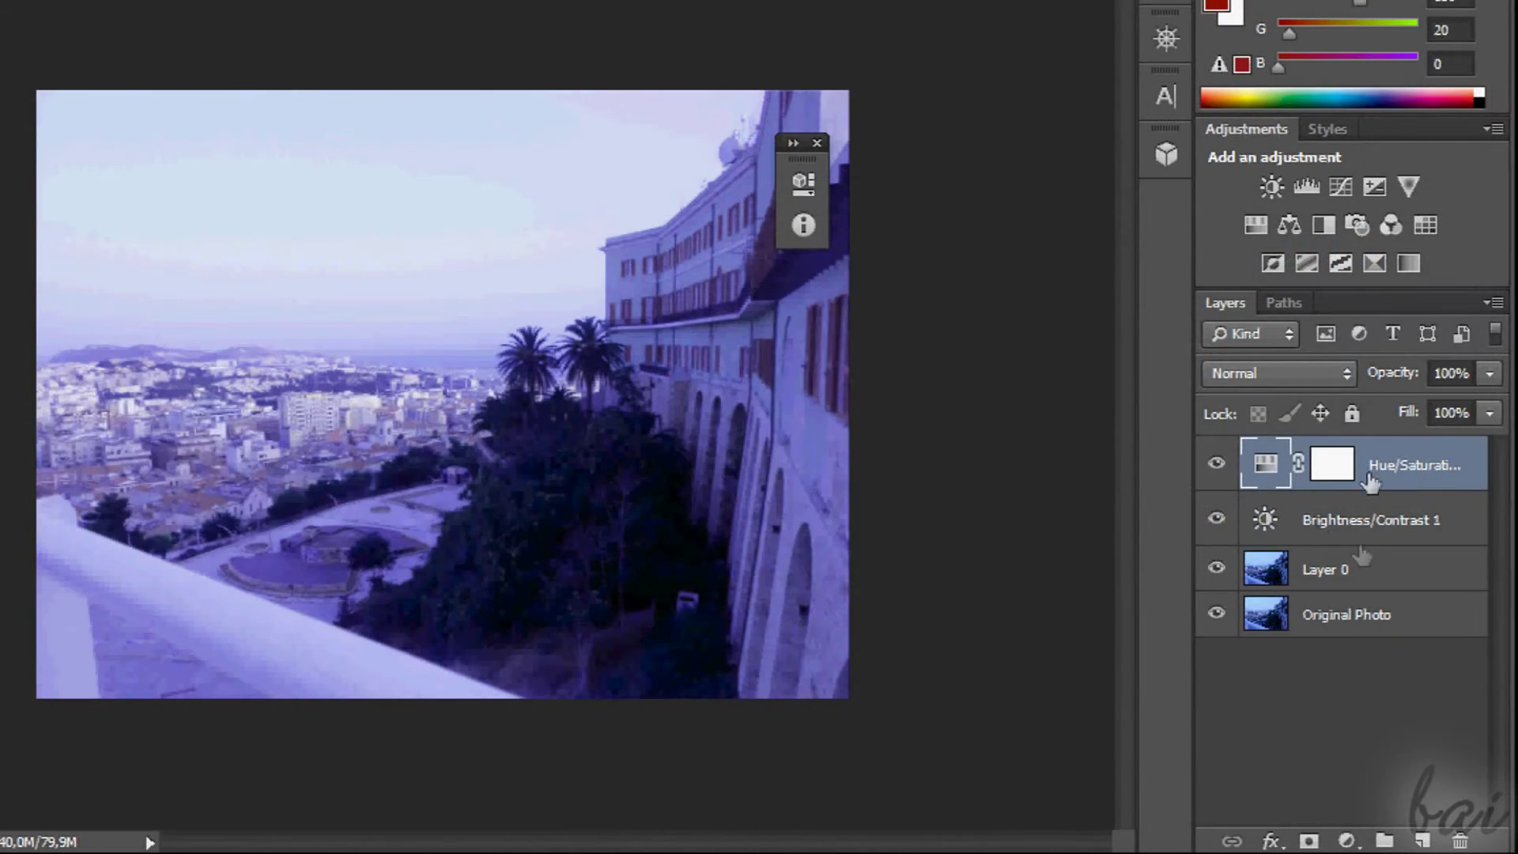
mouse_move(1371, 581)
mouse_down()
mouse_move(1358, 437)
mouse_move(1363, 585)
mouse_up()
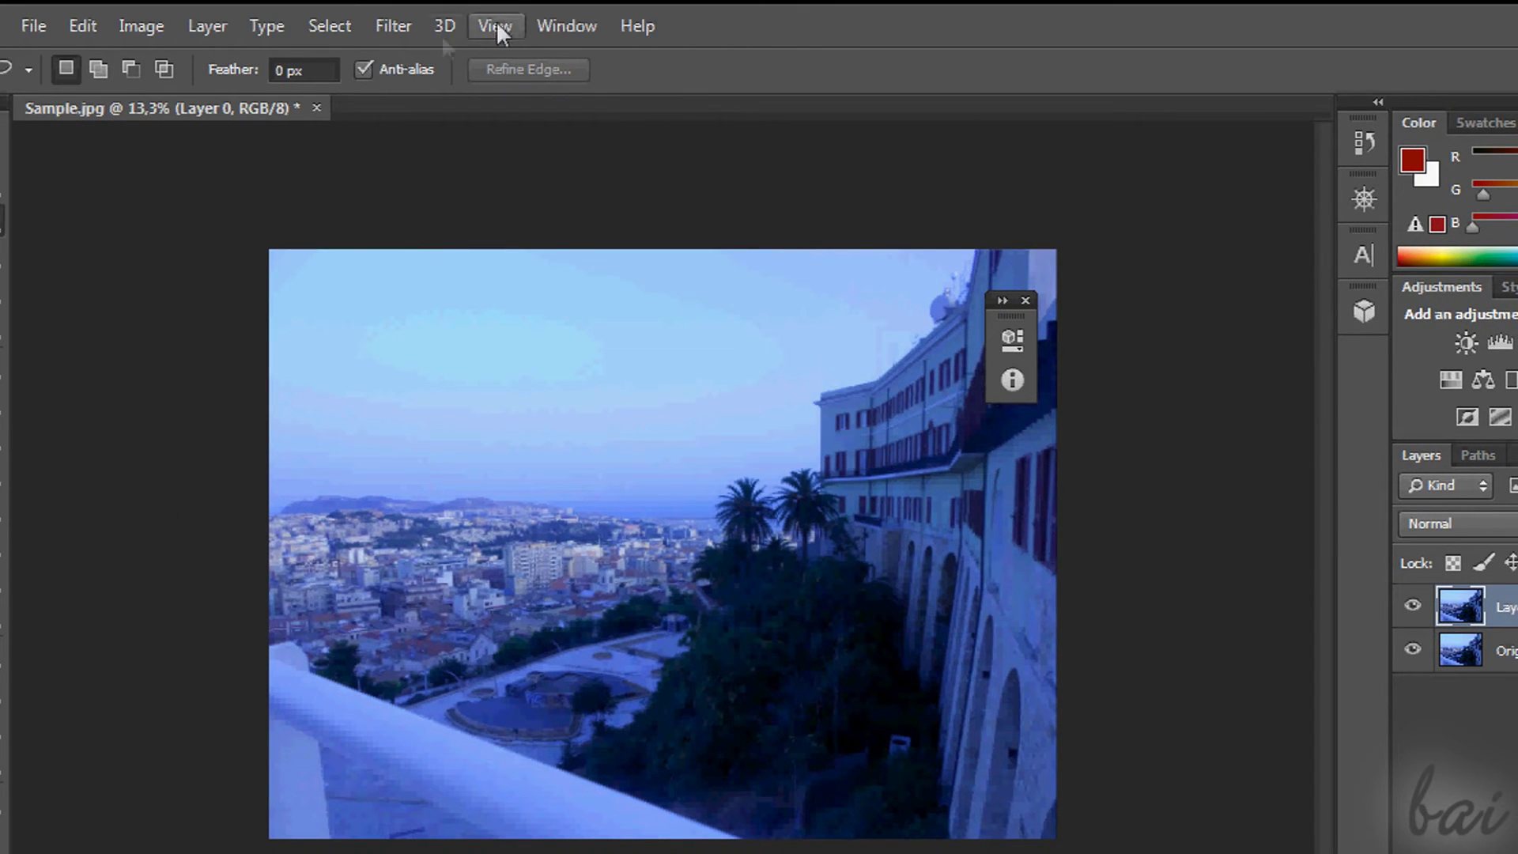
Apply a Camera Raw Filter with Exposure reset to 0 and Temperature at -100
click(395, 26)
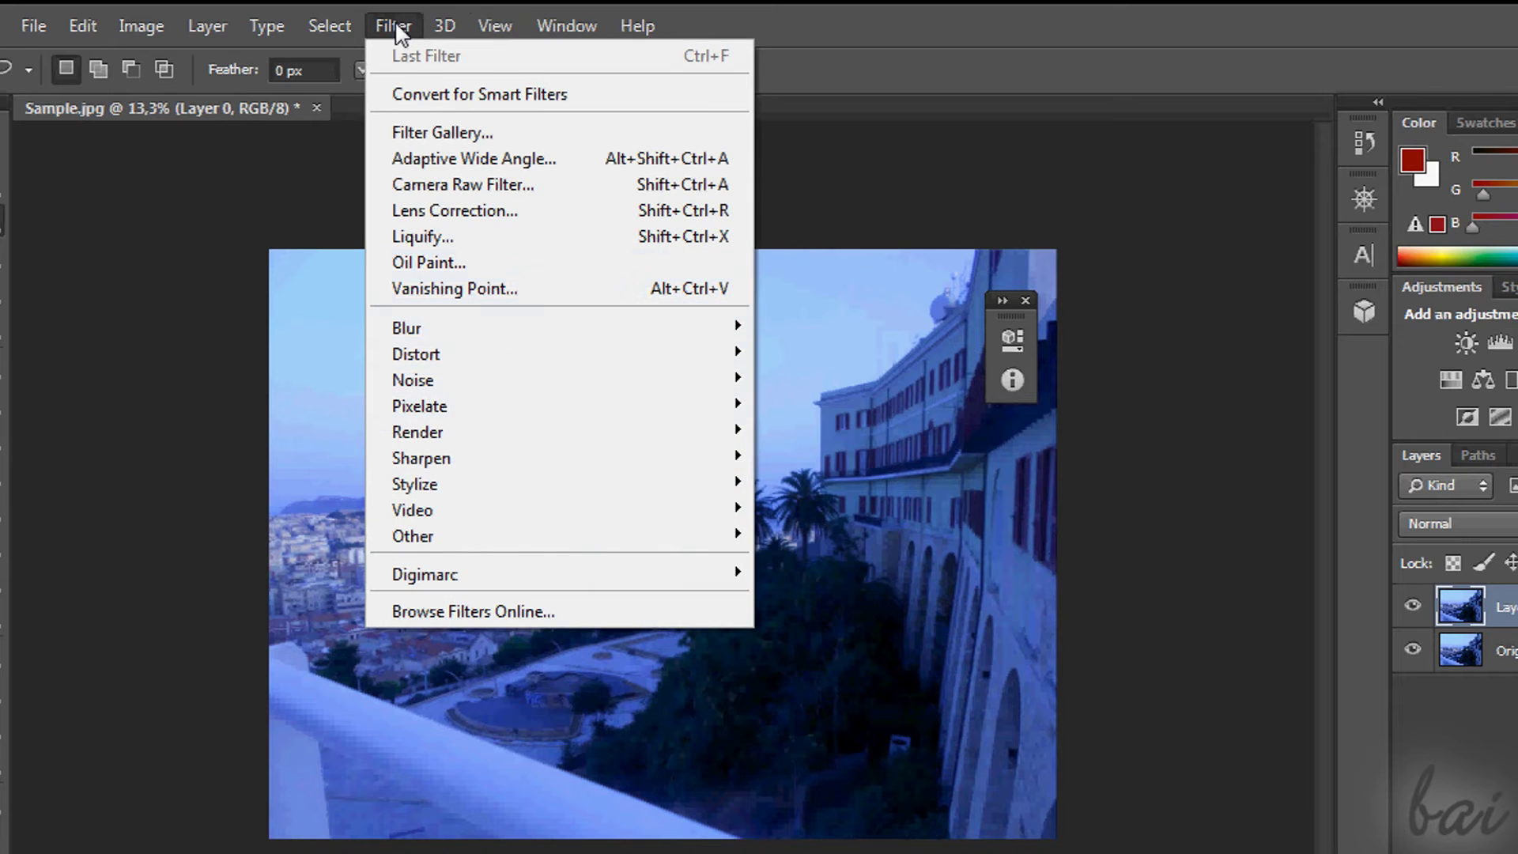
click(459, 185)
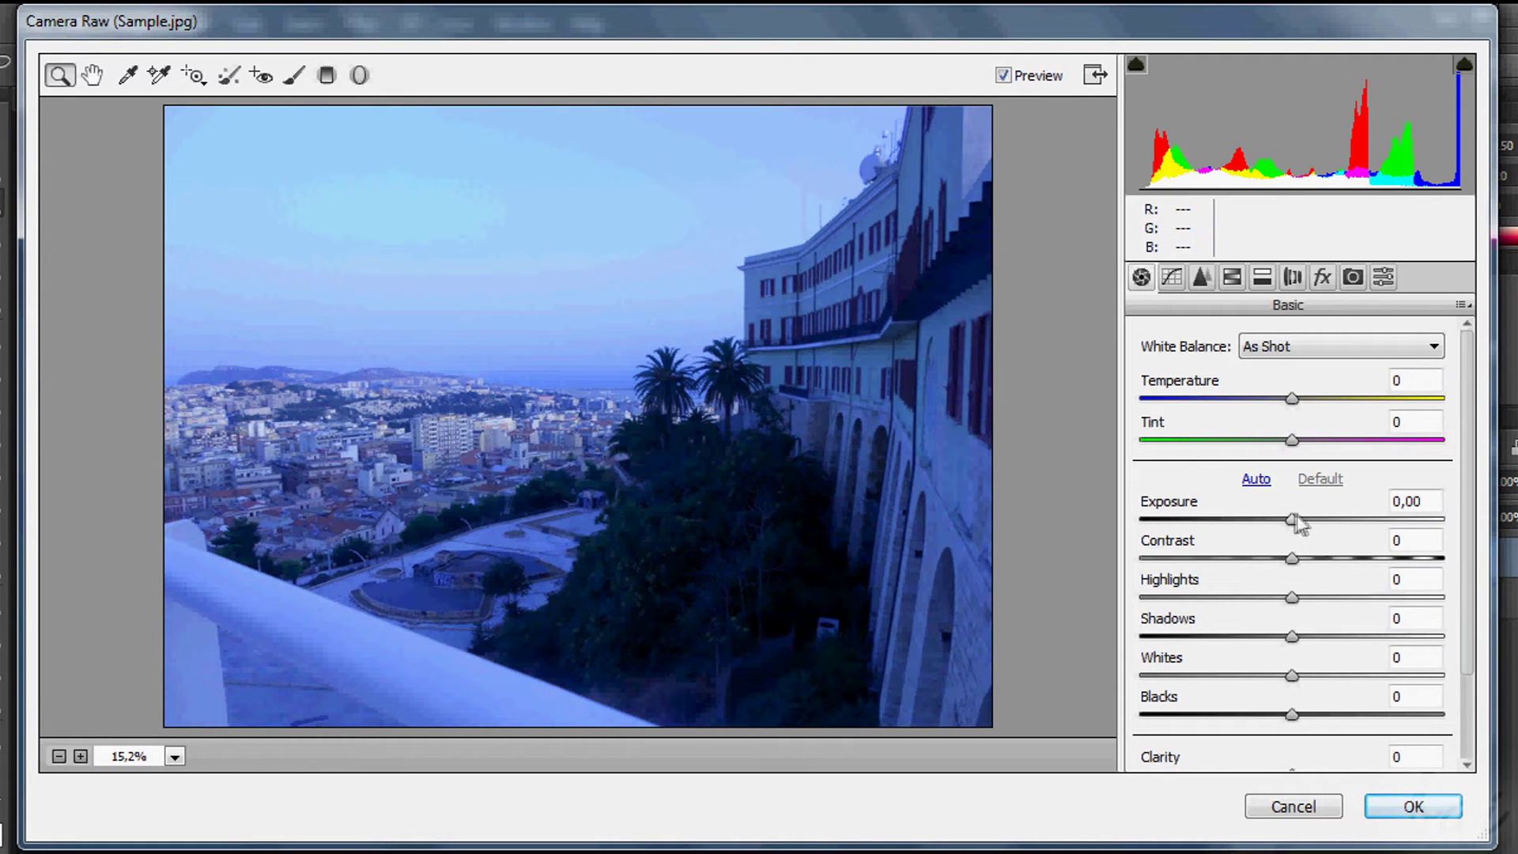
mouse_move(1289, 522)
mouse_down()
mouse_move(1334, 525)
mouse_move(1294, 530)
mouse_up()
double_click(1295, 521)
drag(1291, 398, 1104, 391)
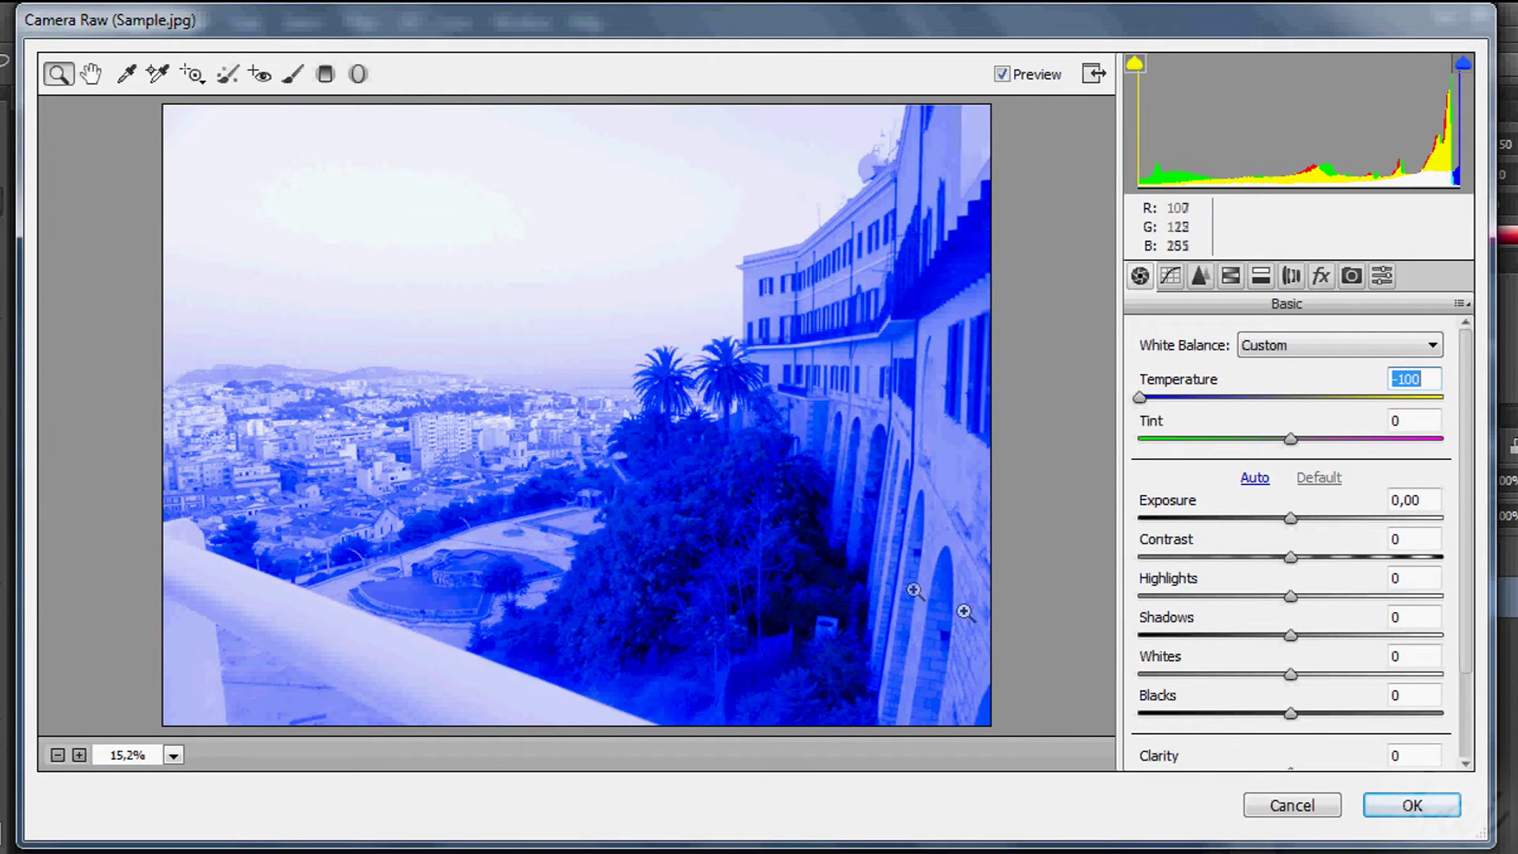
click(1409, 804)
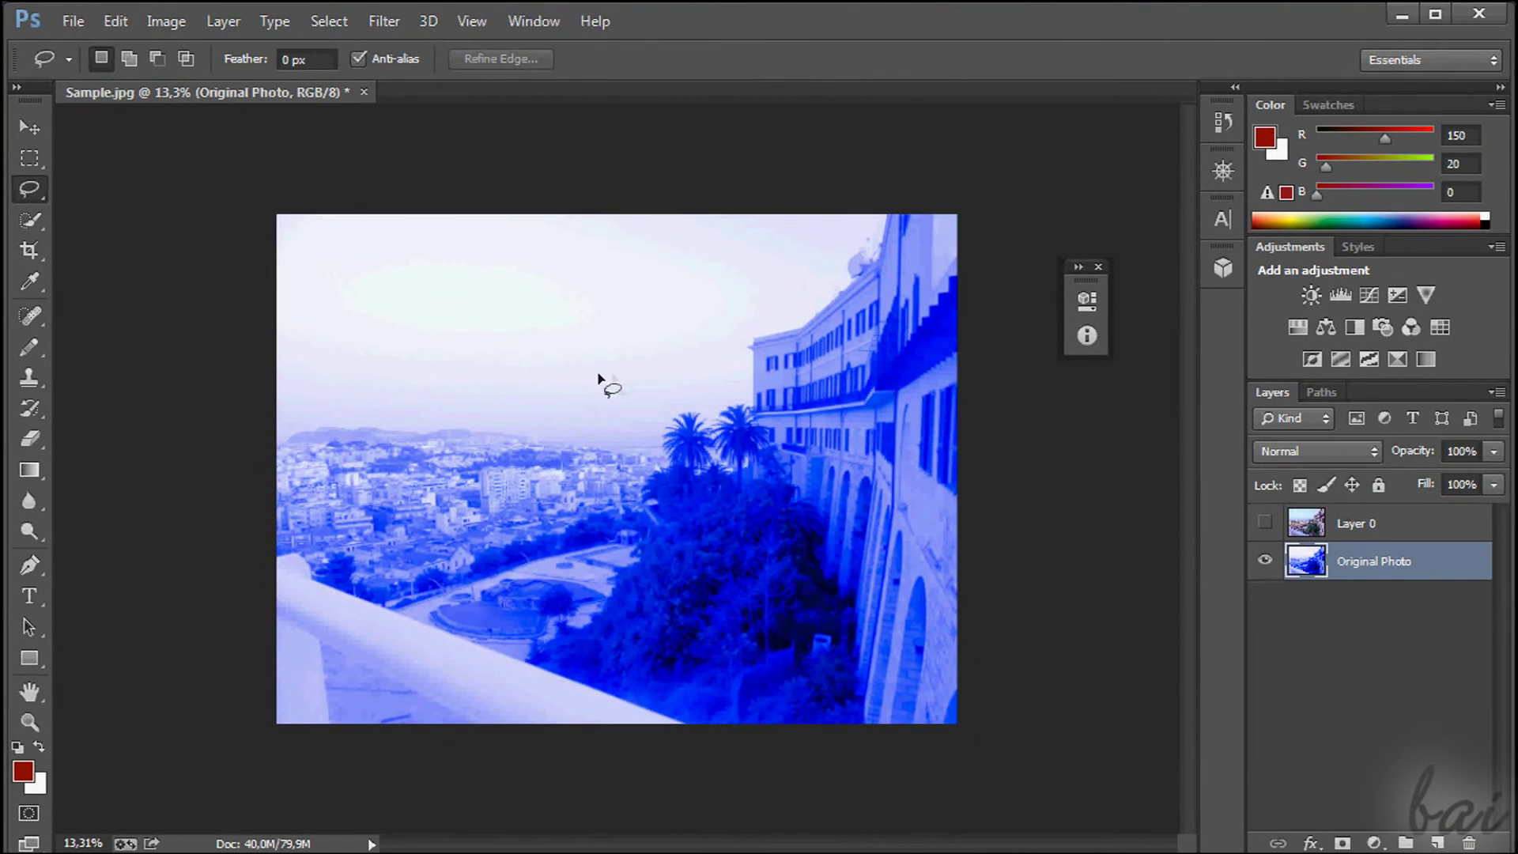
Reopen Camera Raw Filter, cancel it, then Step Backward to remove the blue tint
click(383, 20)
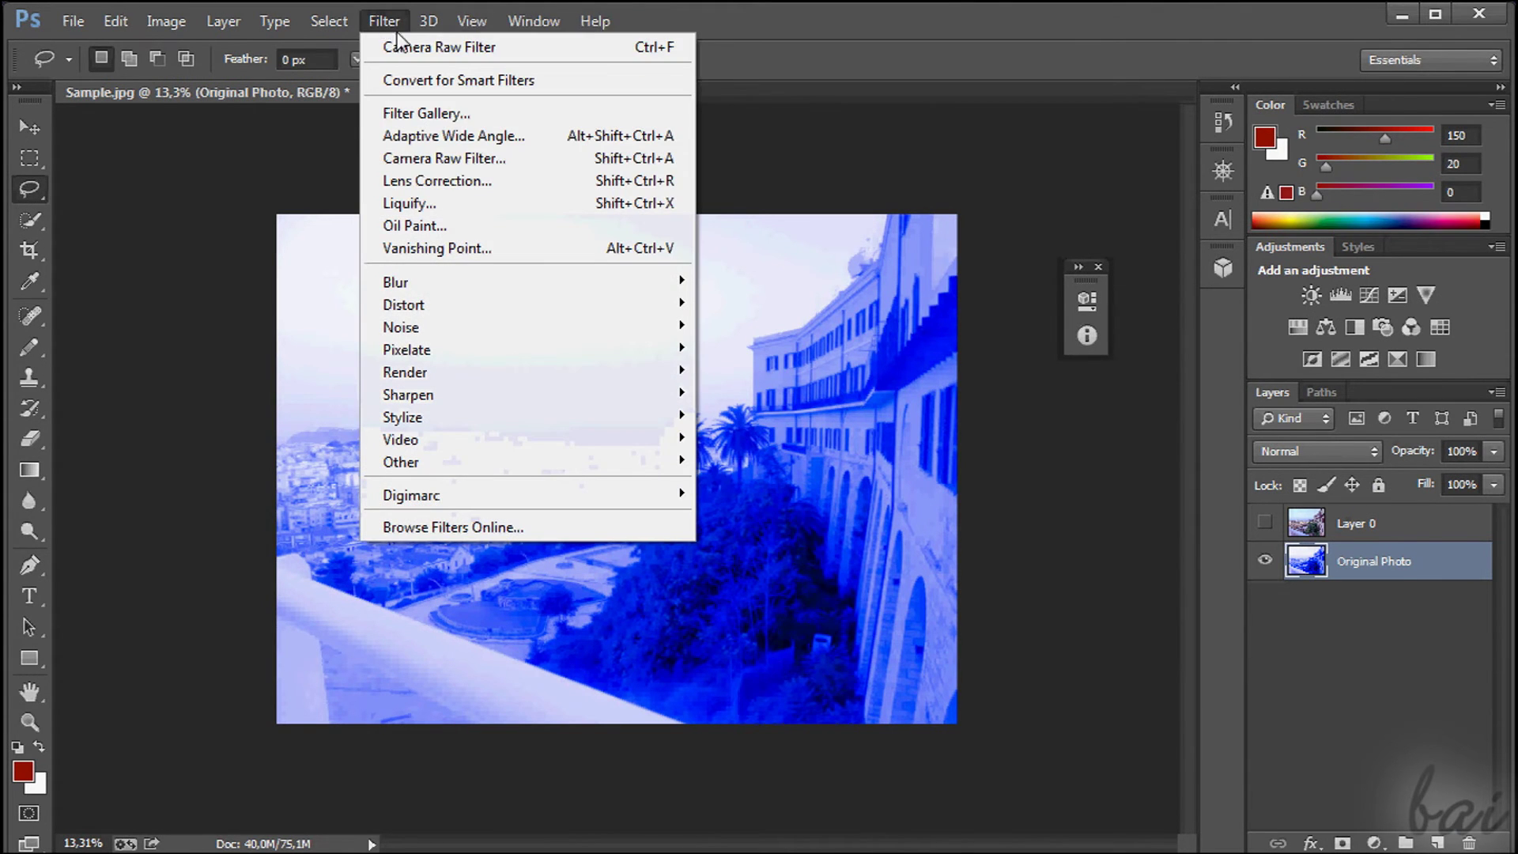
click(426, 156)
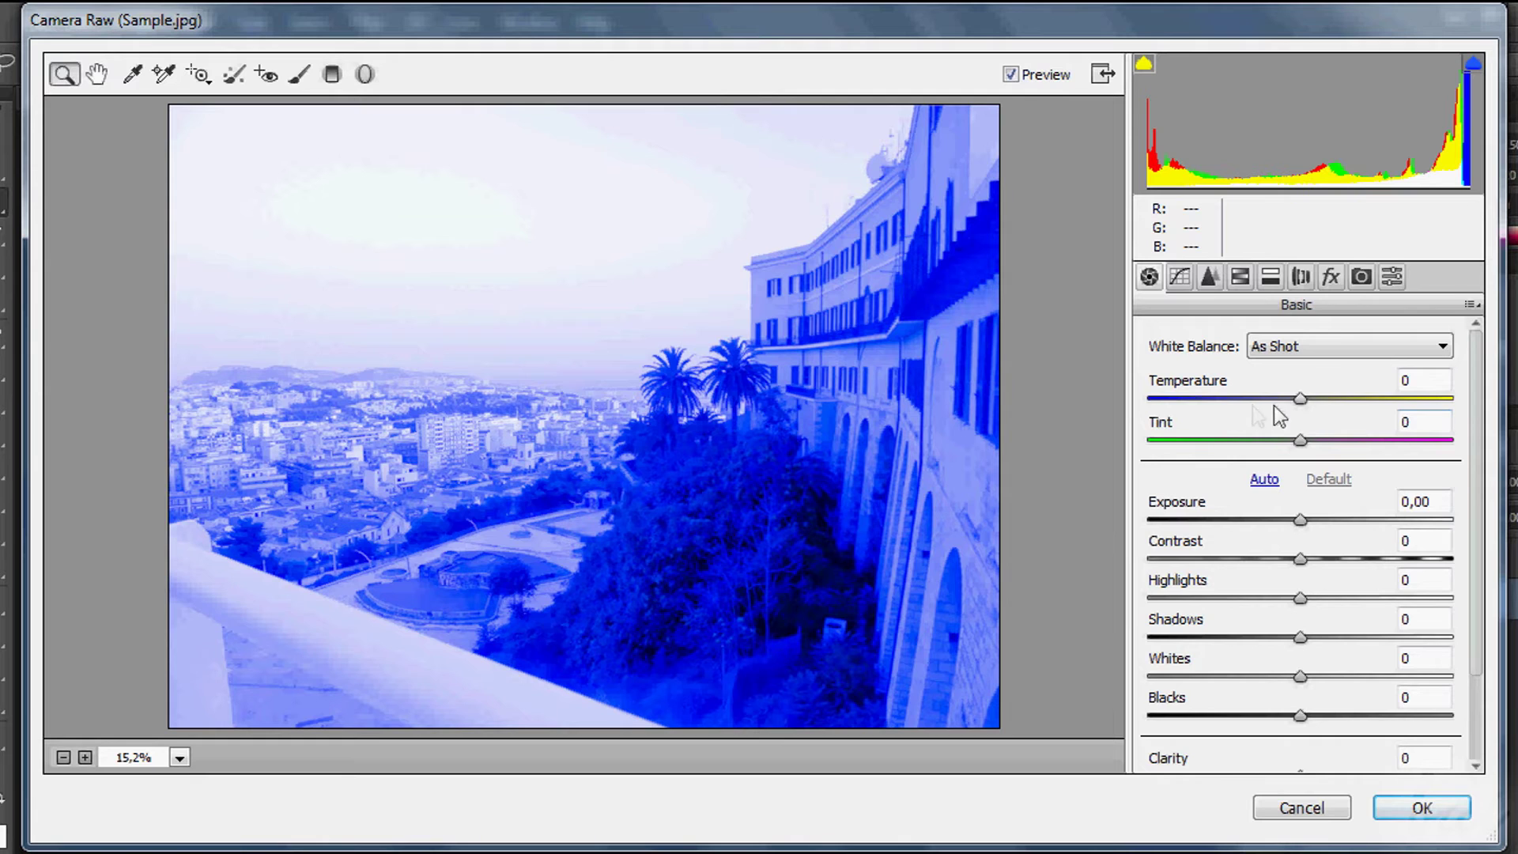
key(Escape)
click(75, 19)
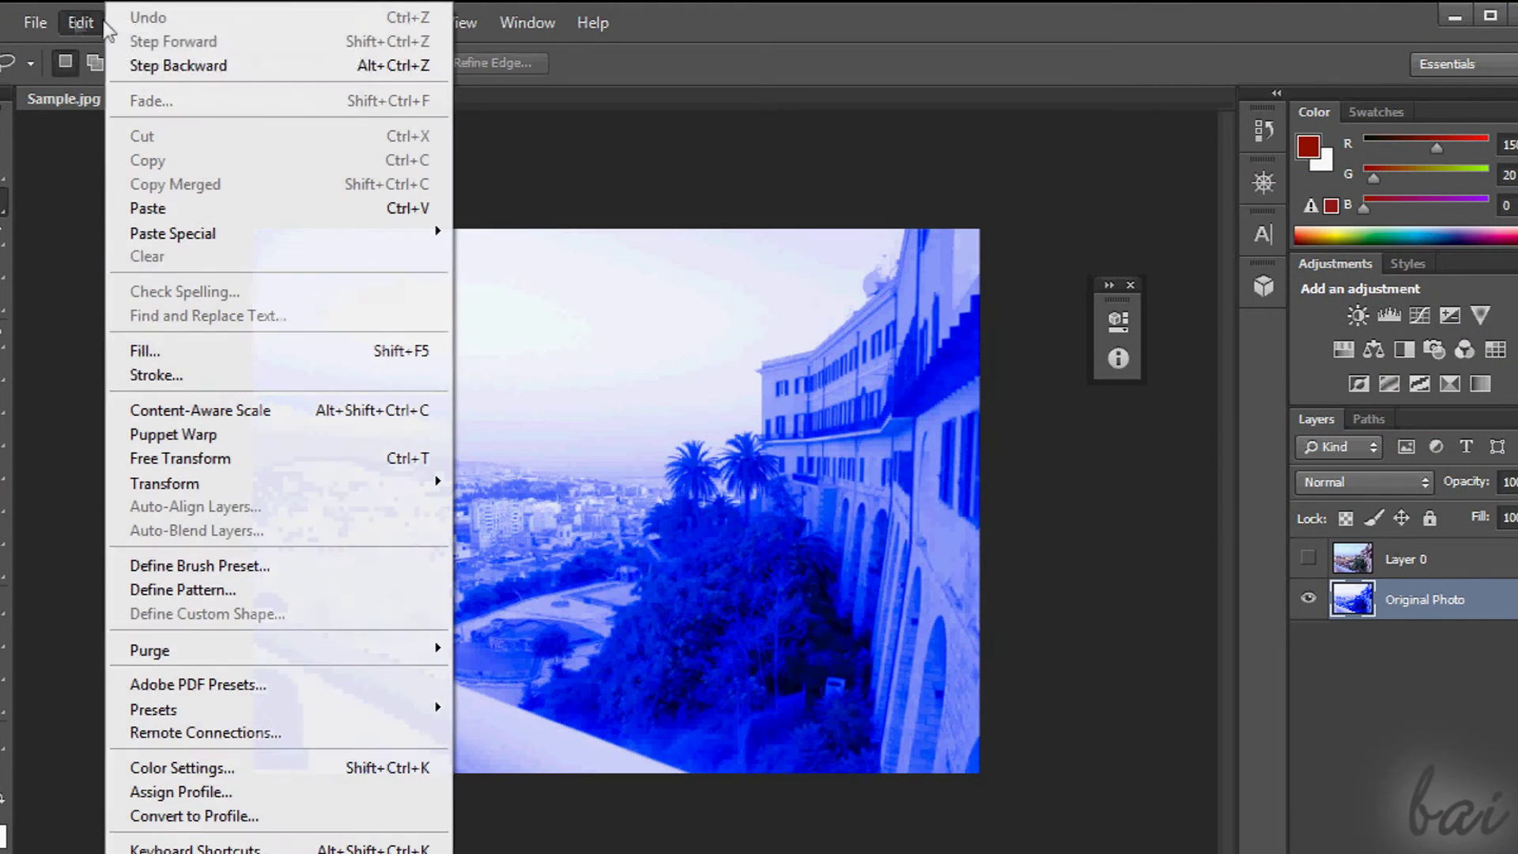
click(147, 67)
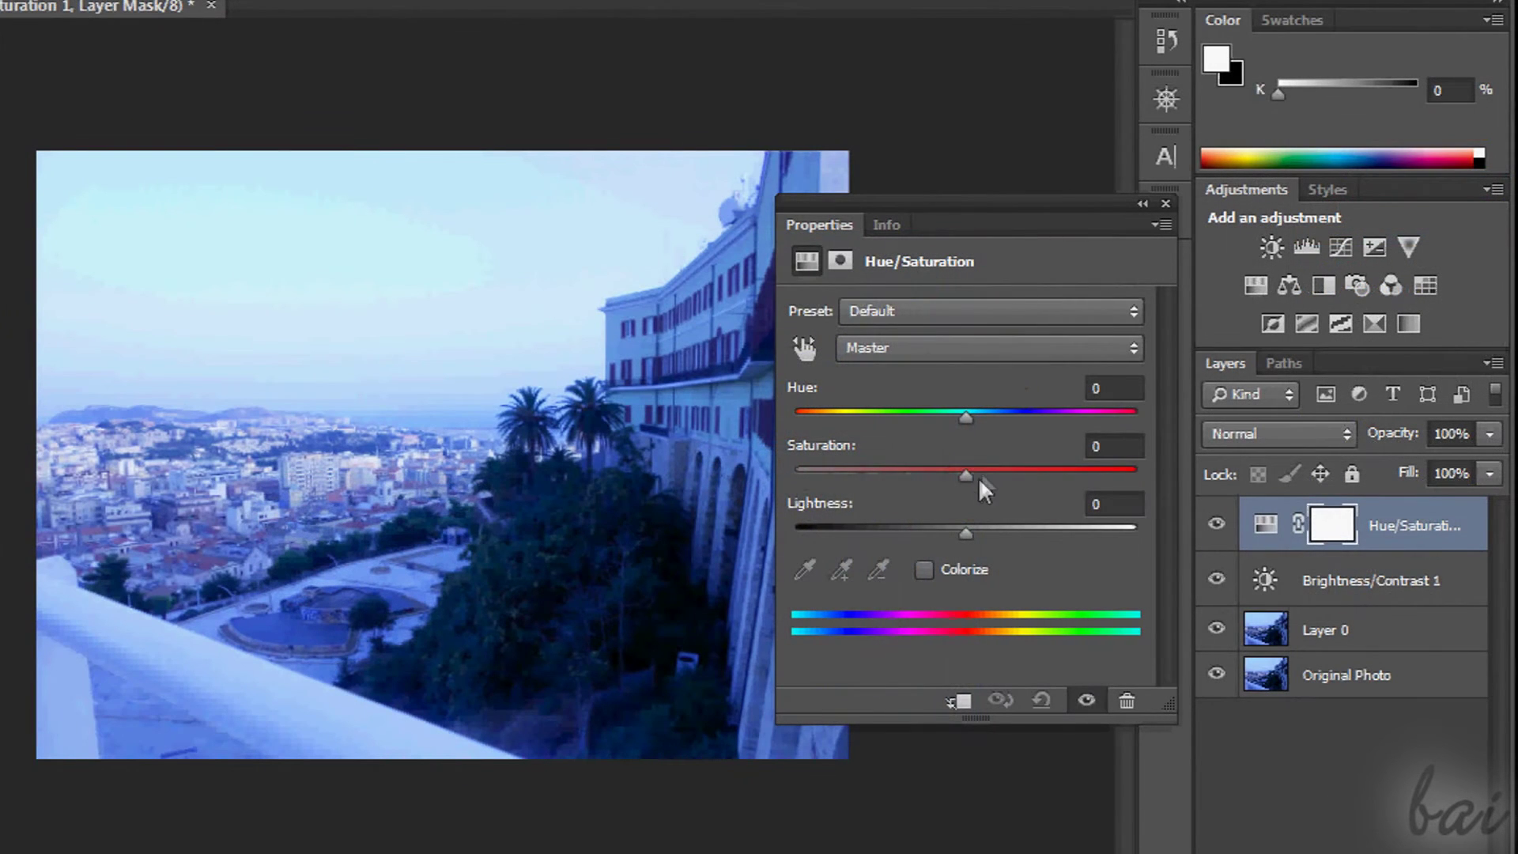
drag(966, 474, 997, 474)
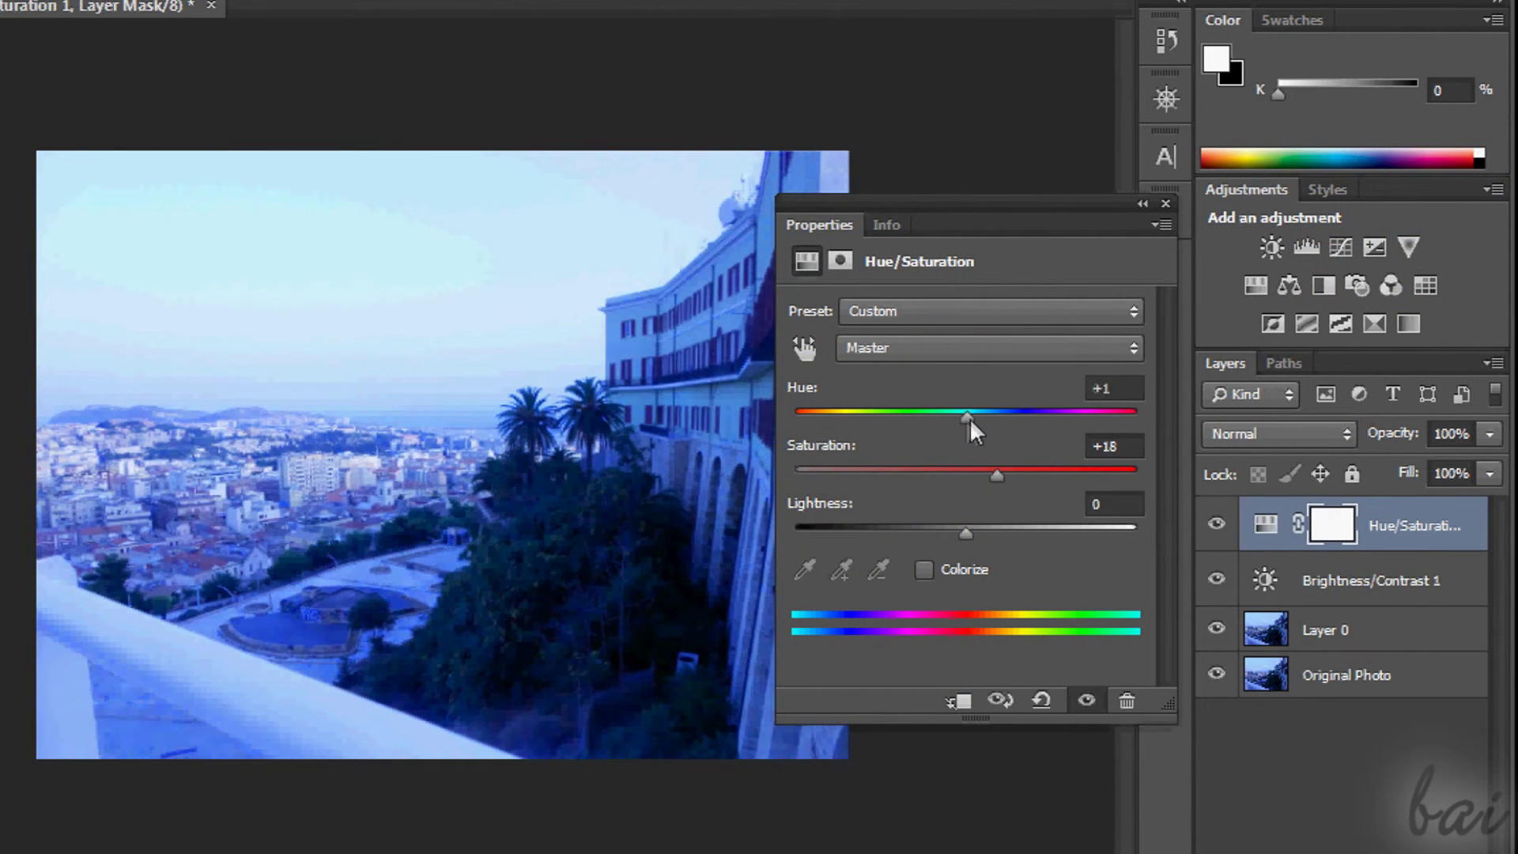
drag(971, 423, 1064, 433)
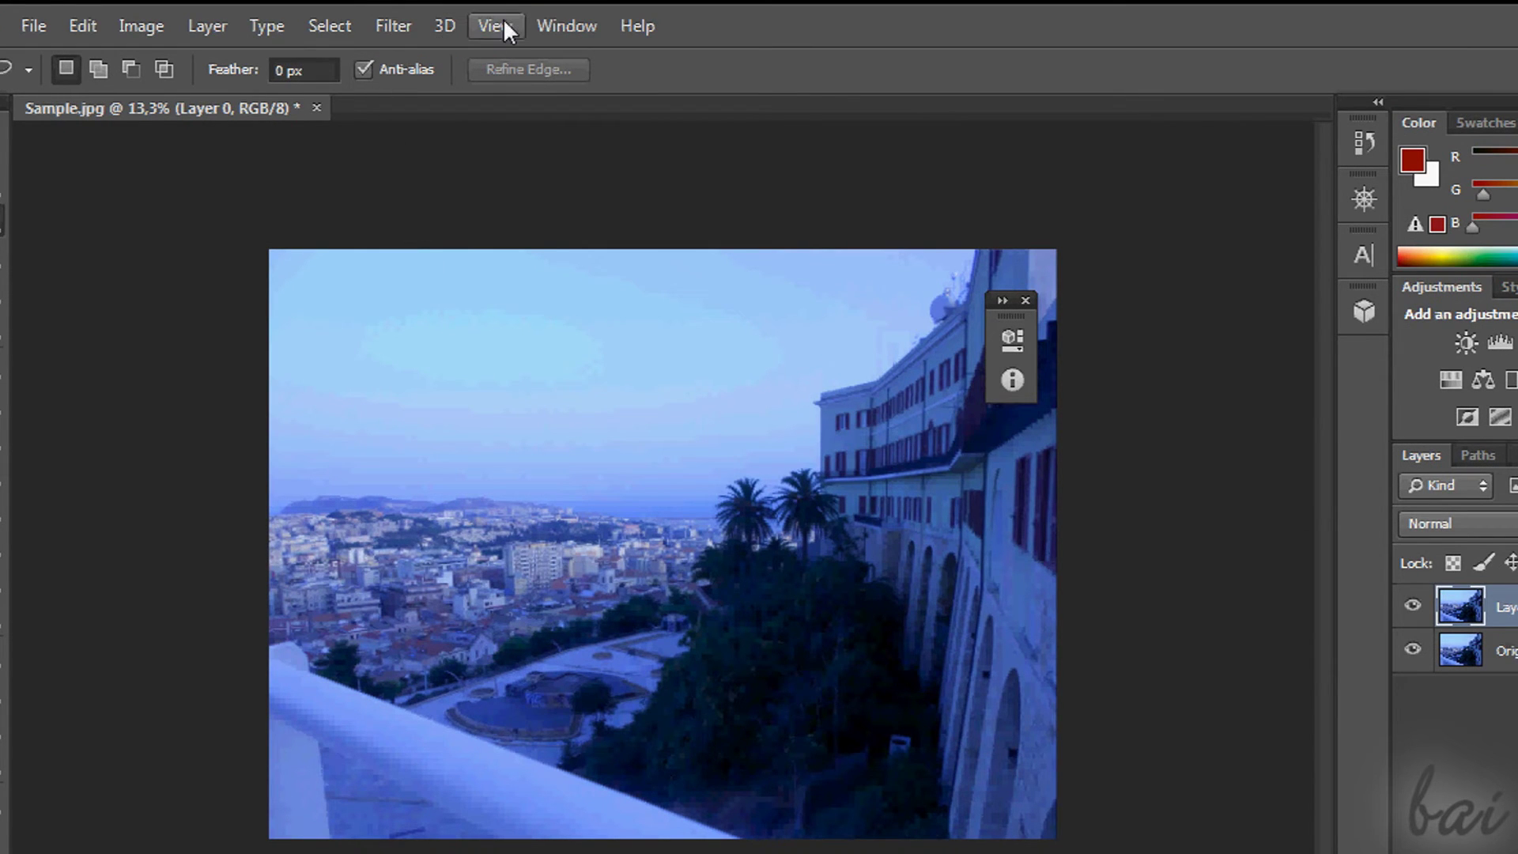
Open Camera Raw Filter on Layer 0 and raise Exposure to +0,65
click(395, 27)
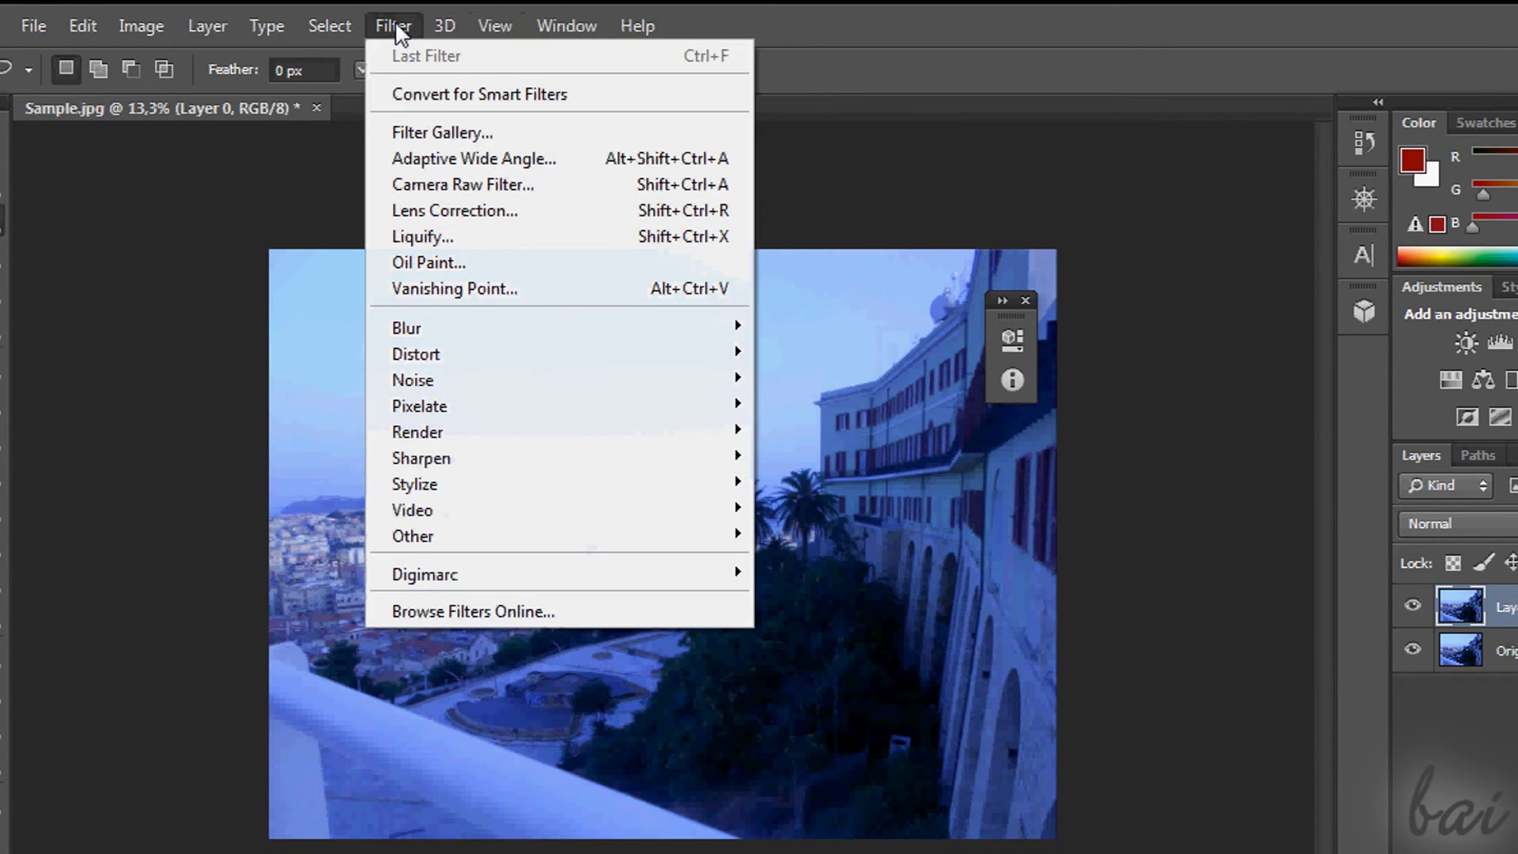
click(461, 186)
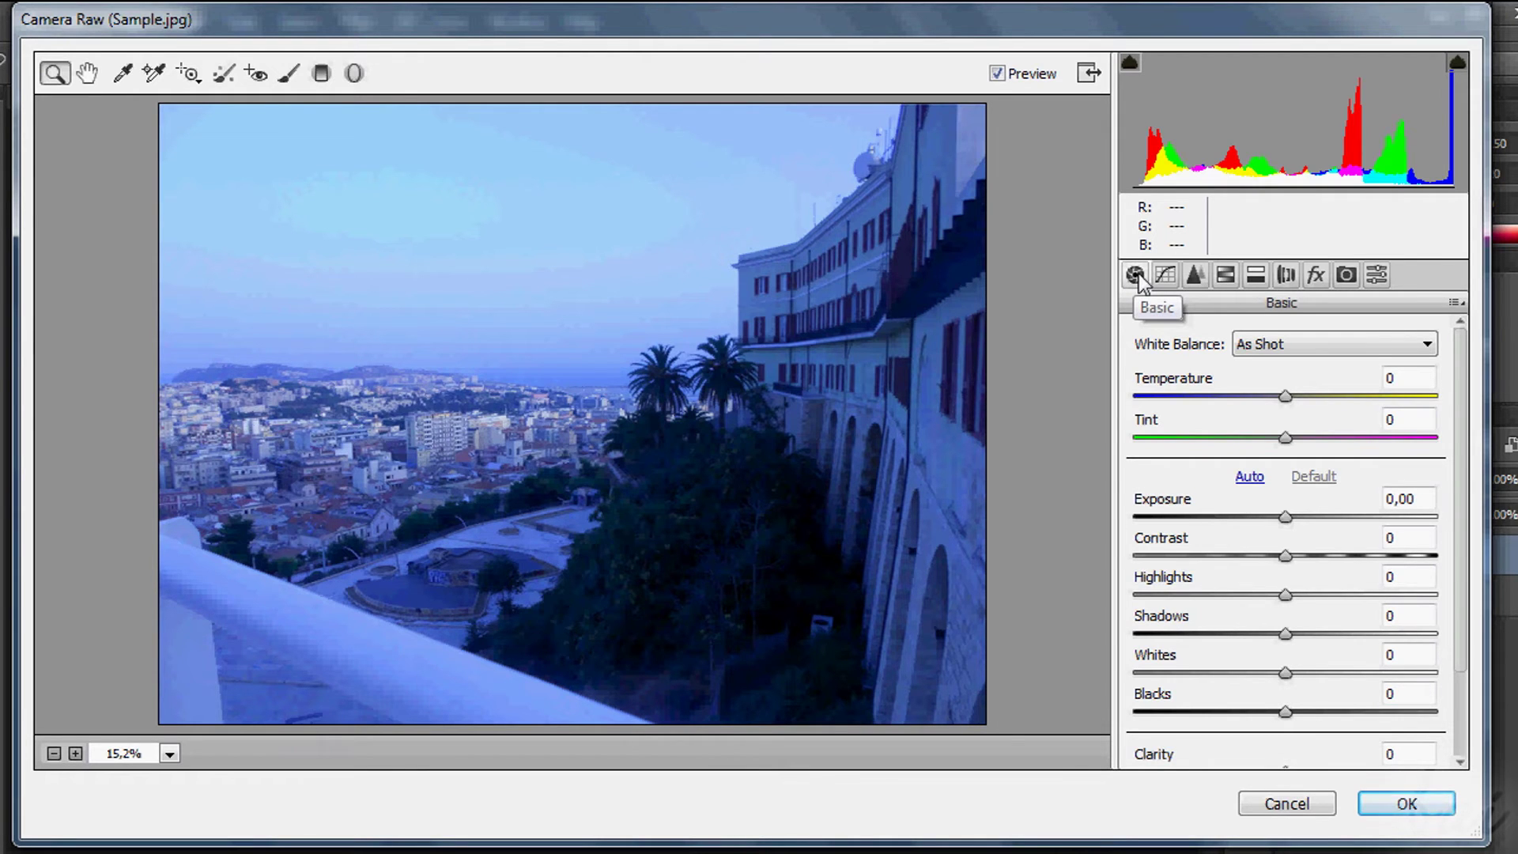
drag(1285, 516, 1375, 654)
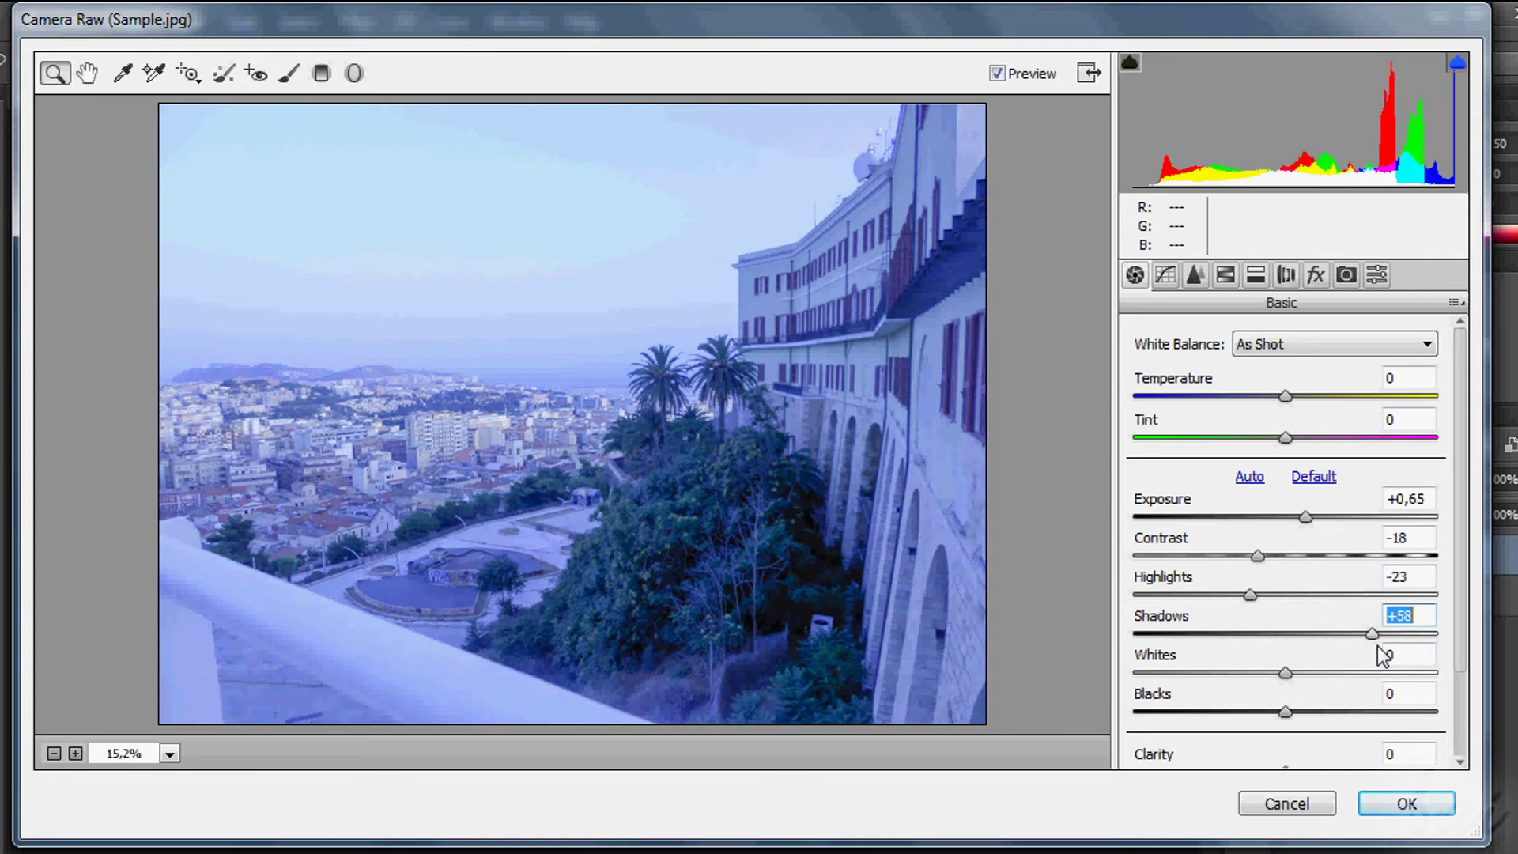
Set Whites +28, Blacks +53 and Exposure +0,15, comparing with the original preview
drag(1286, 673, 1365, 711)
drag(1305, 516, 1290, 516)
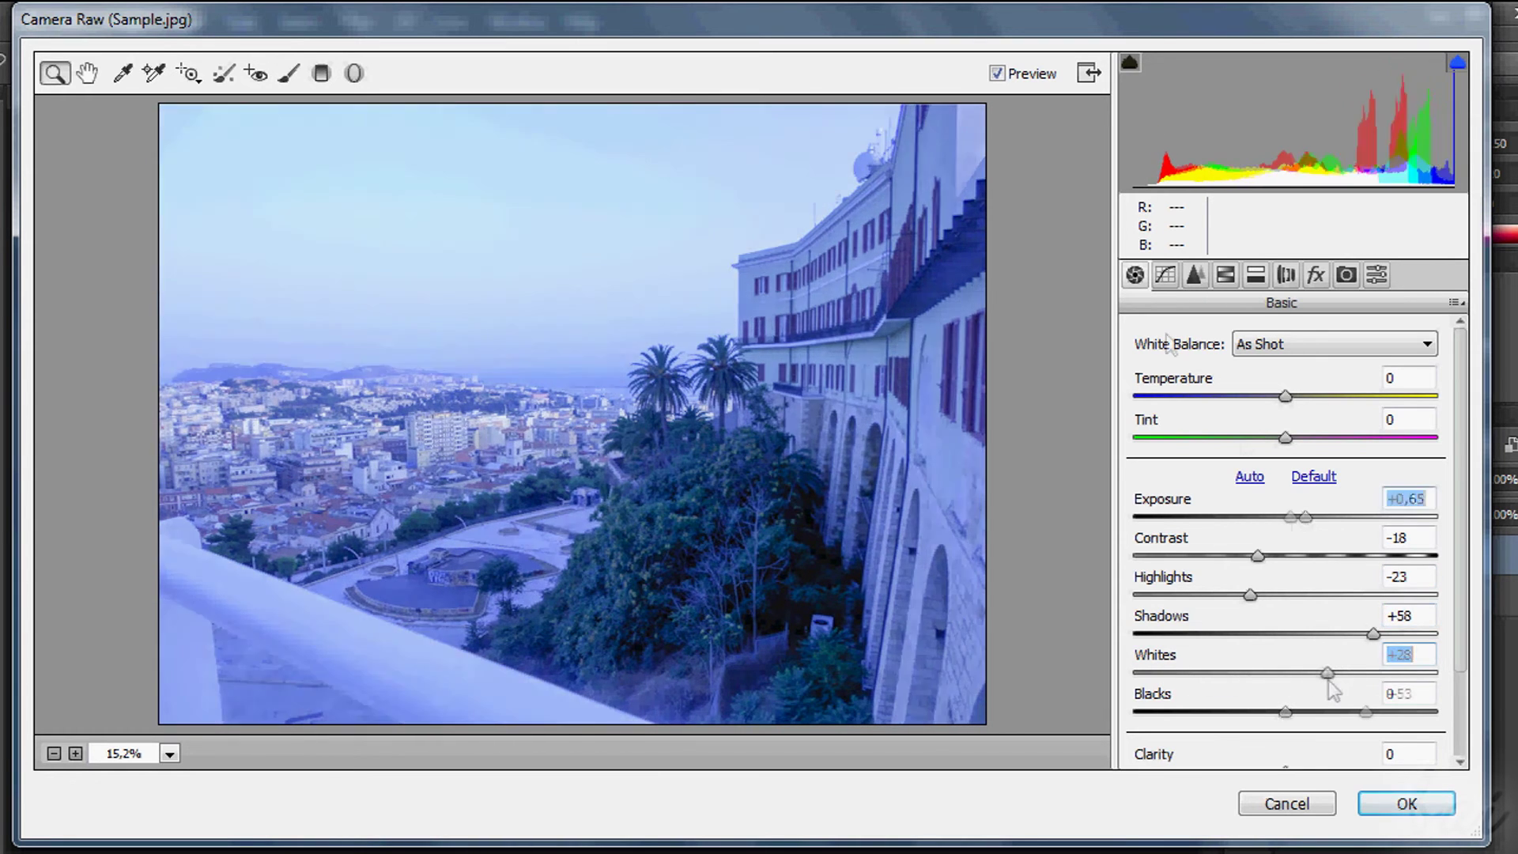
click(996, 72)
click(996, 72)
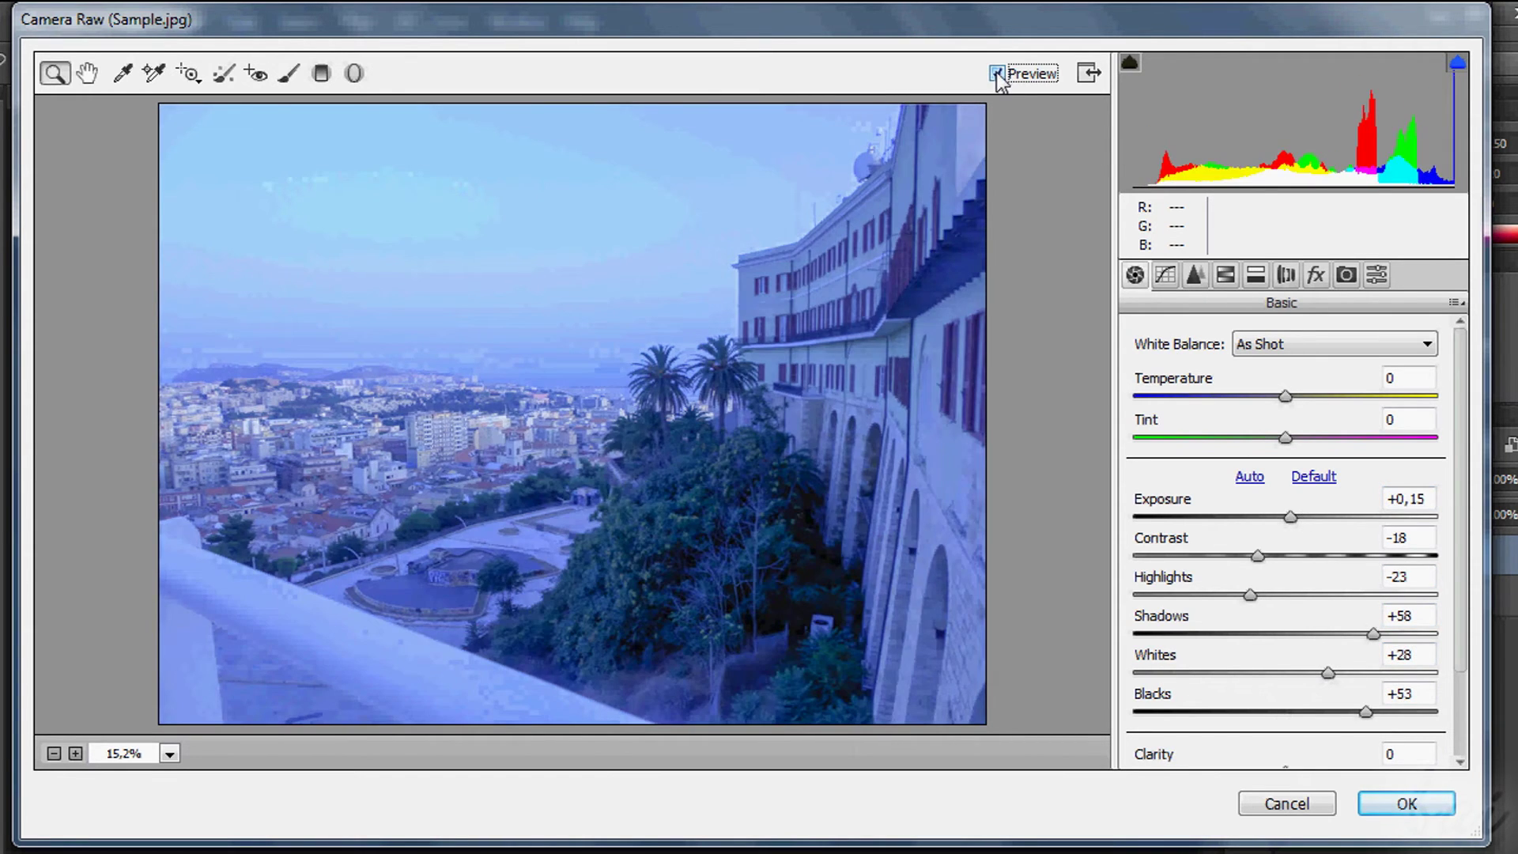
click(997, 72)
click(997, 73)
click(540, 445)
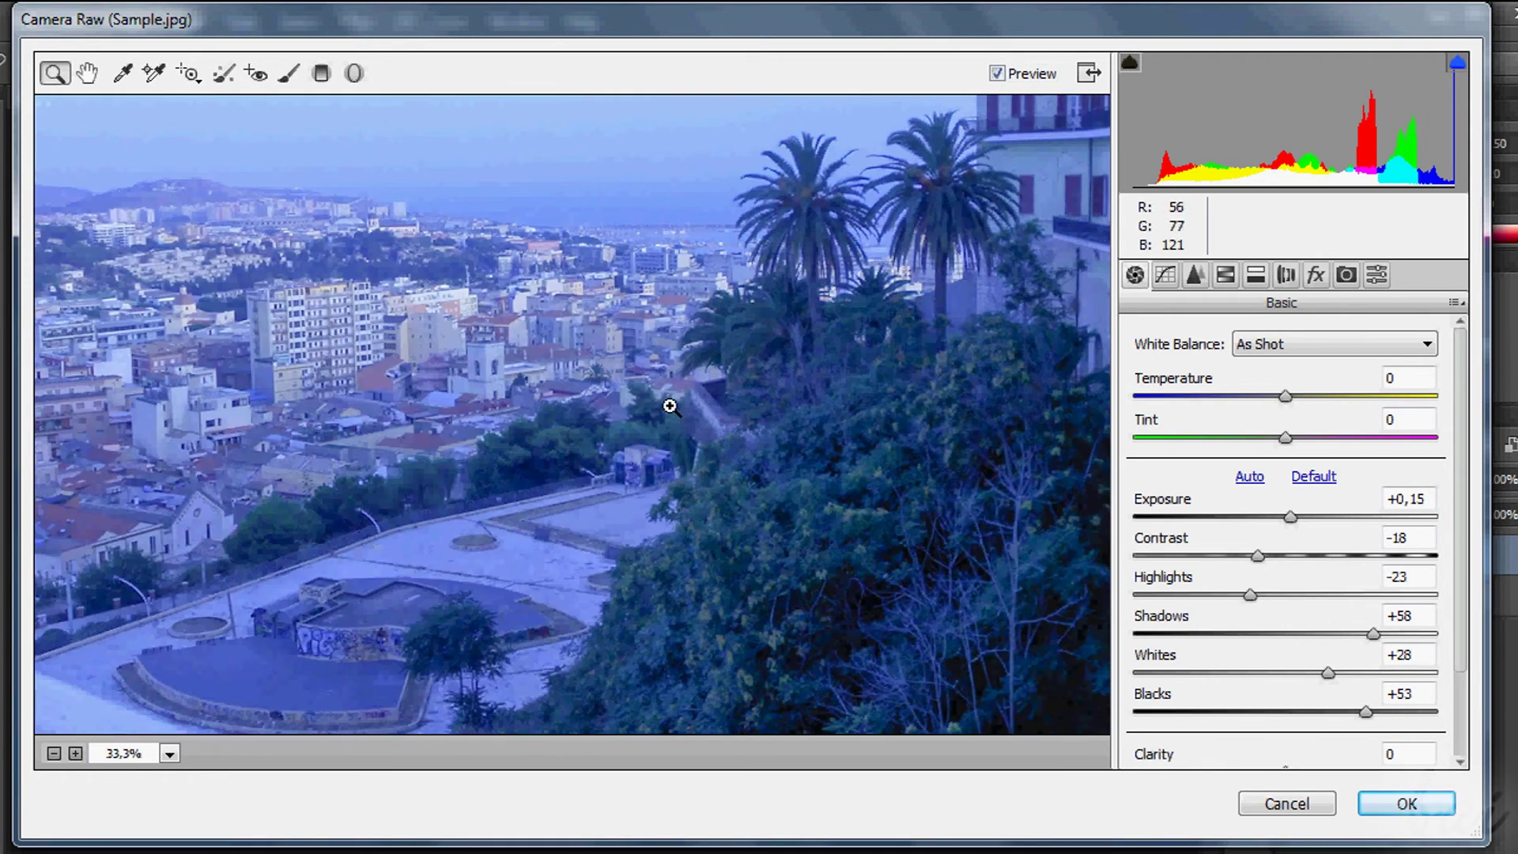
click(667, 404)
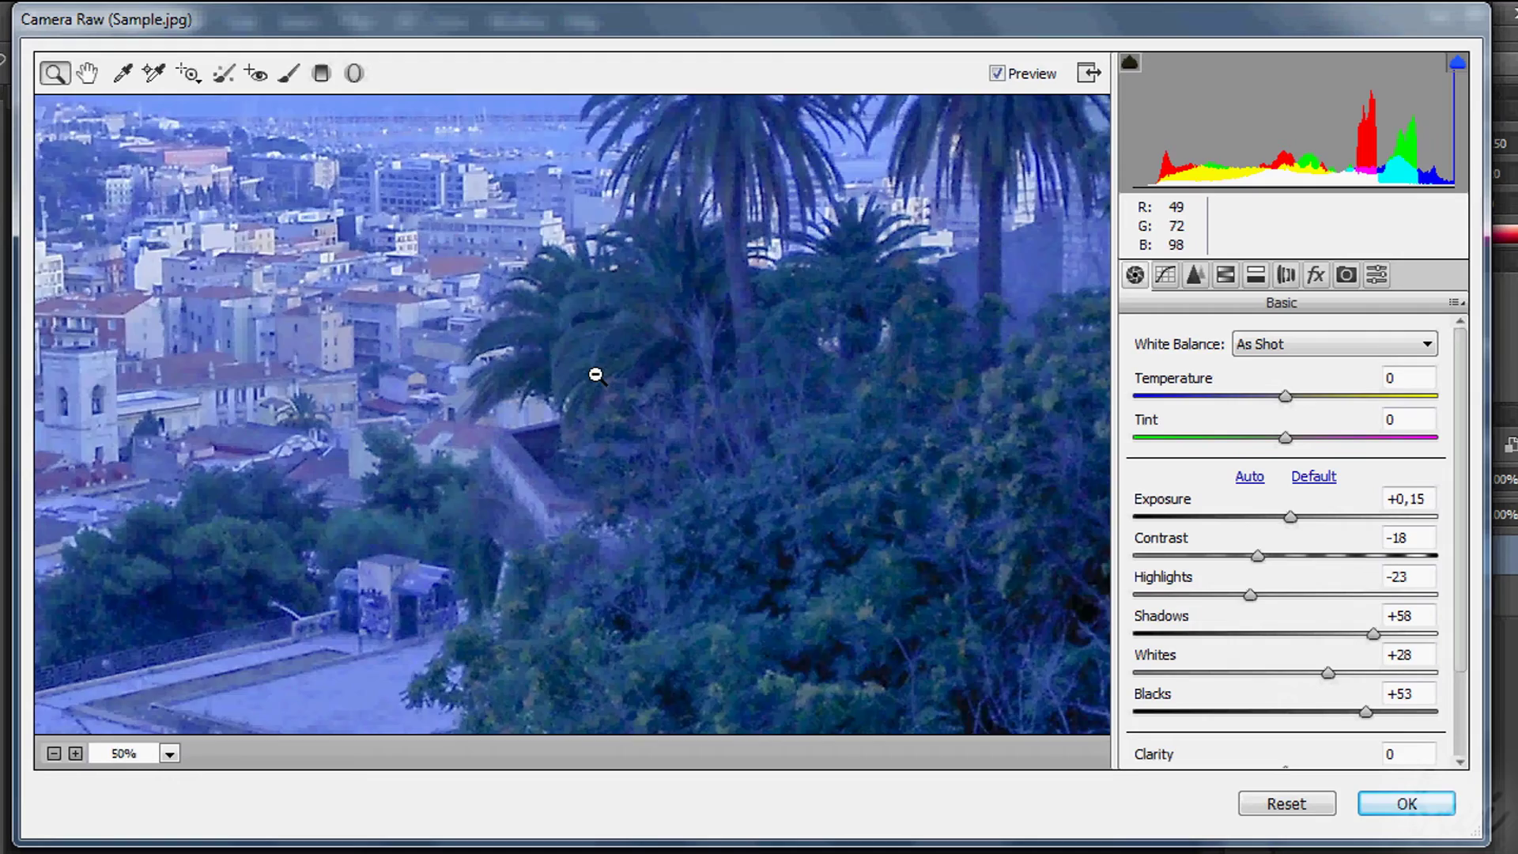
alt+click(596, 375)
alt+click(601, 419)
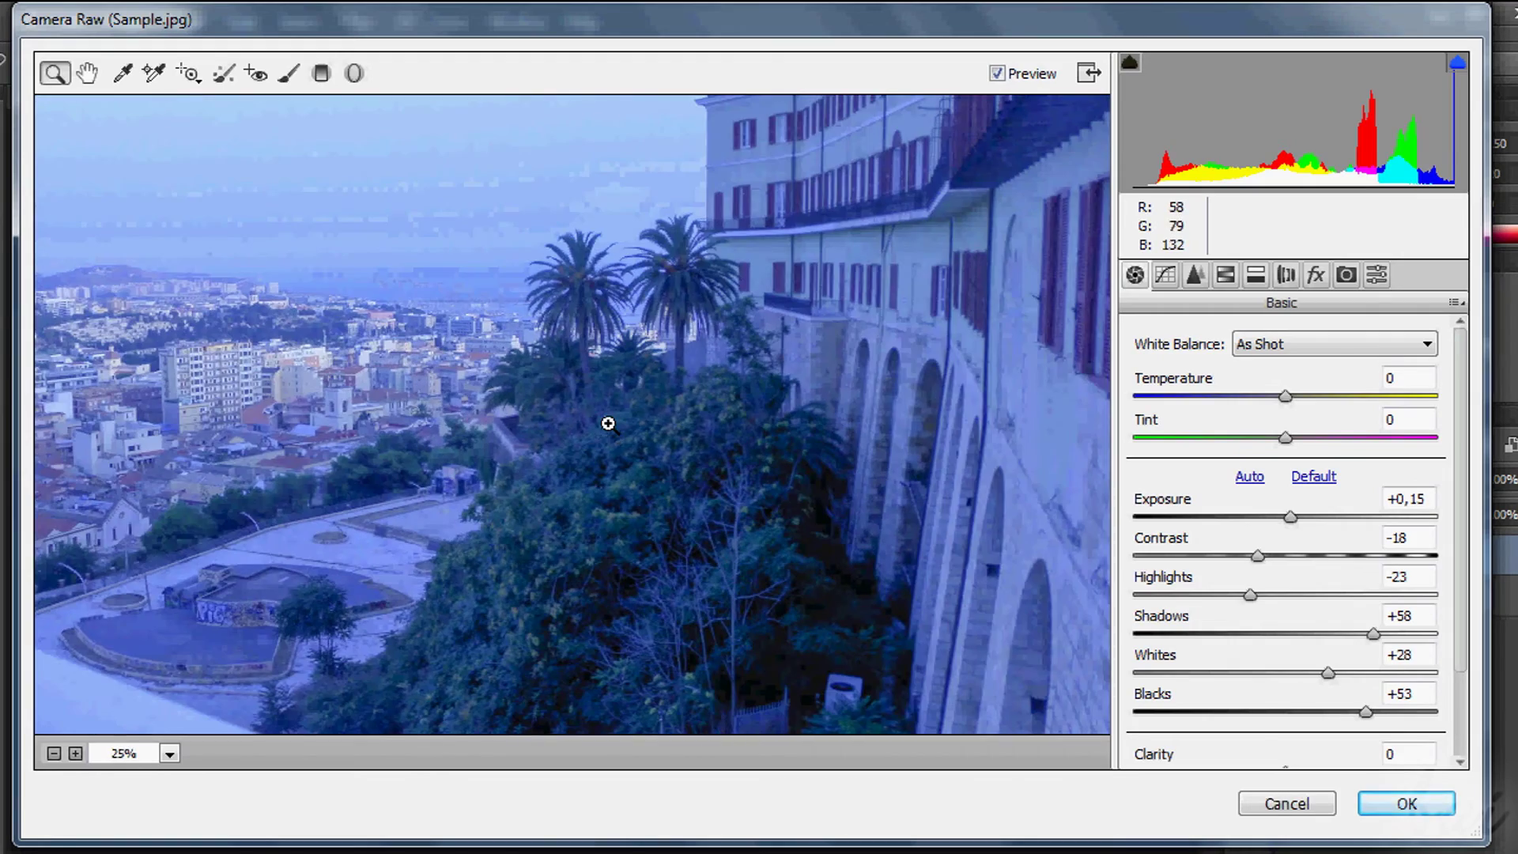
drag(532, 356, 396, 356)
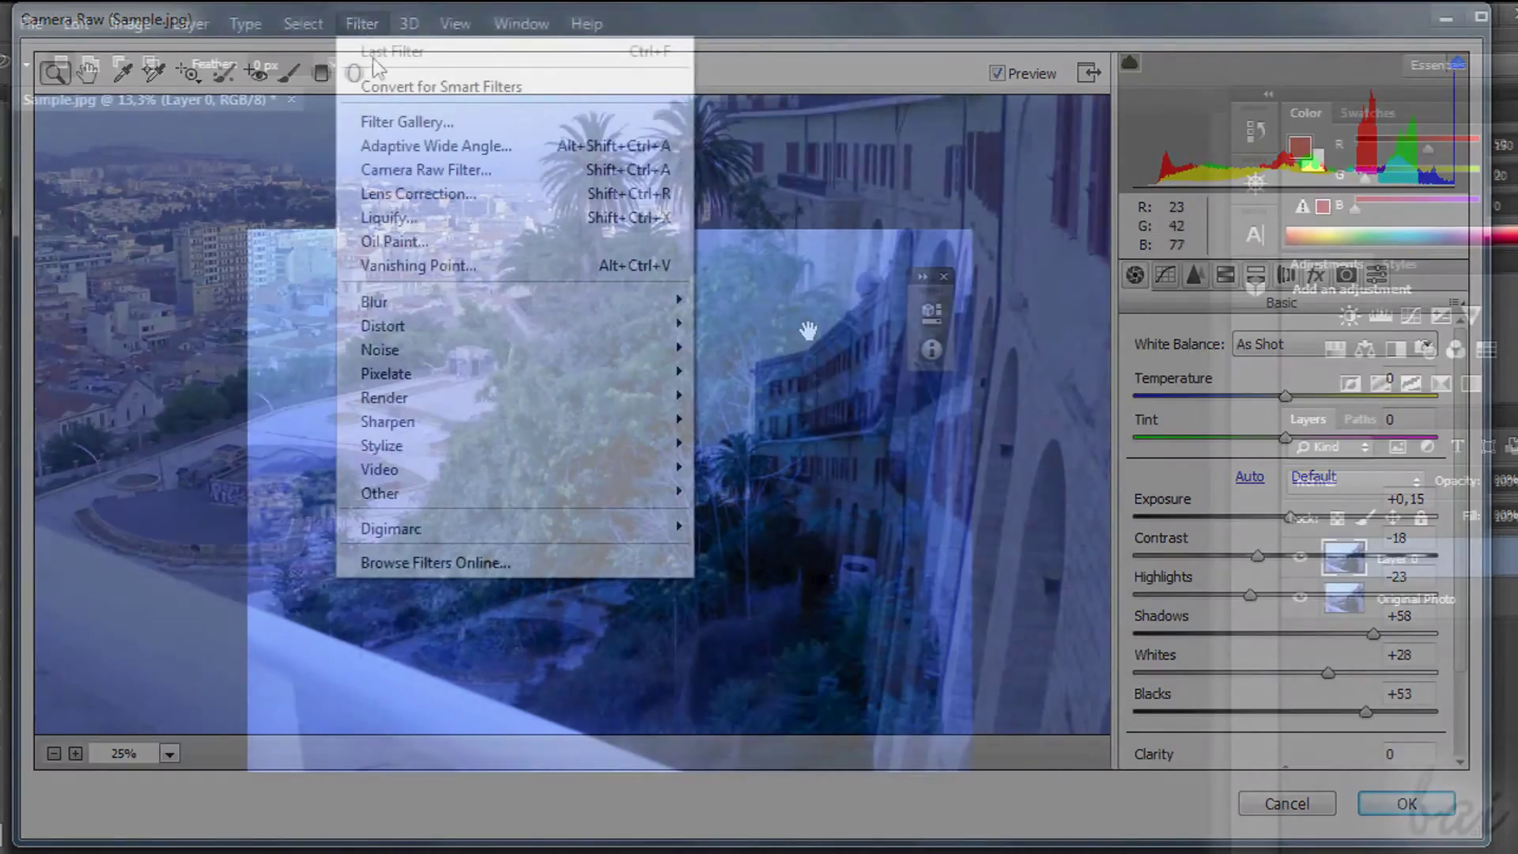
Reopen Camera Raw Filter and readjust the exposure on the sky image
click(427, 169)
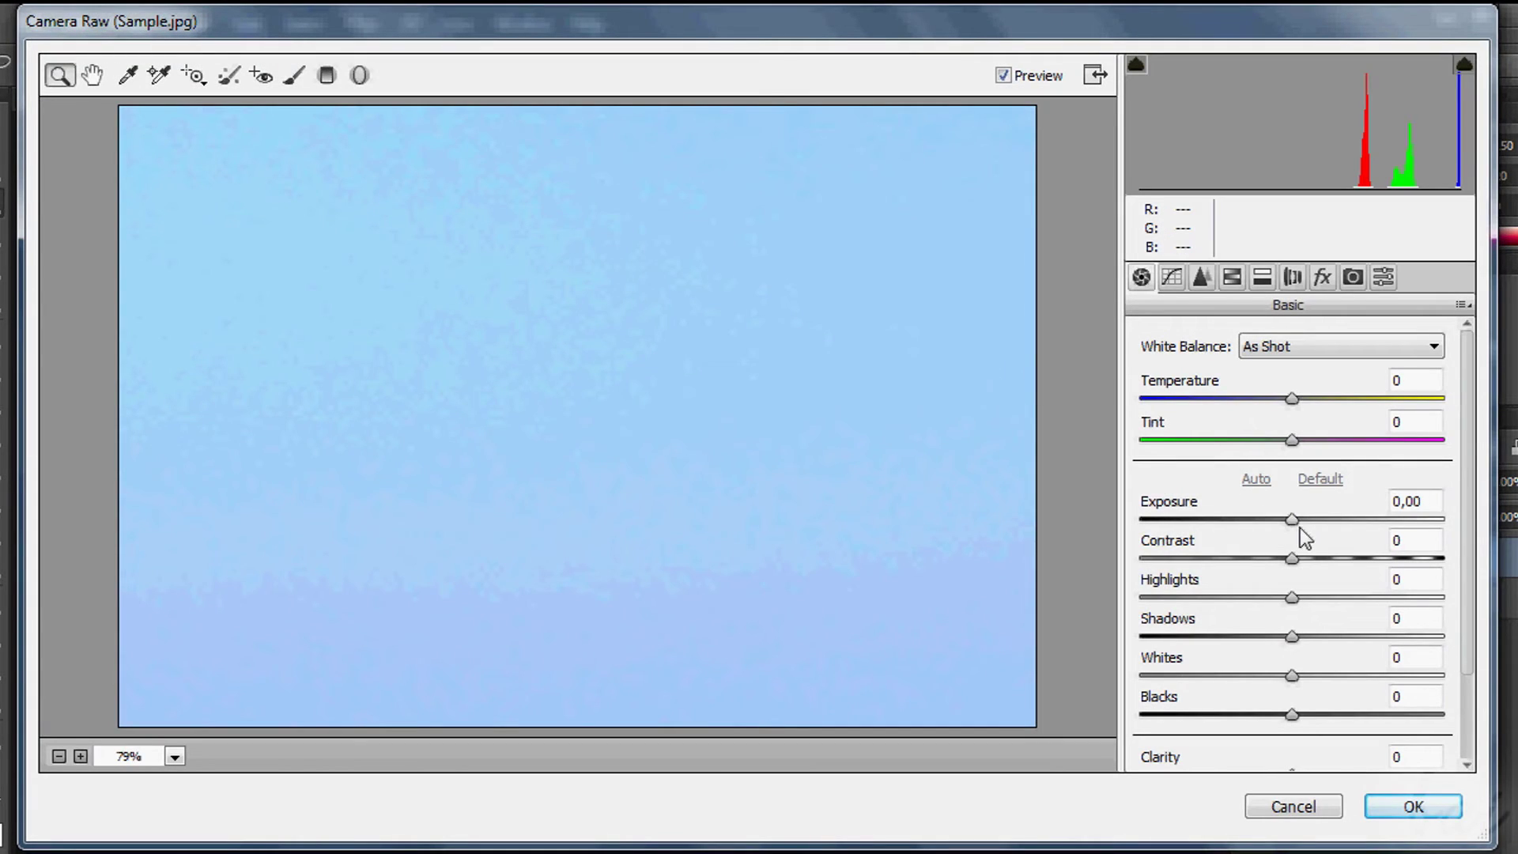
mouse_move(1298, 524)
mouse_down()
mouse_move(1372, 525)
mouse_move(1226, 533)
mouse_move(1310, 539)
mouse_up()
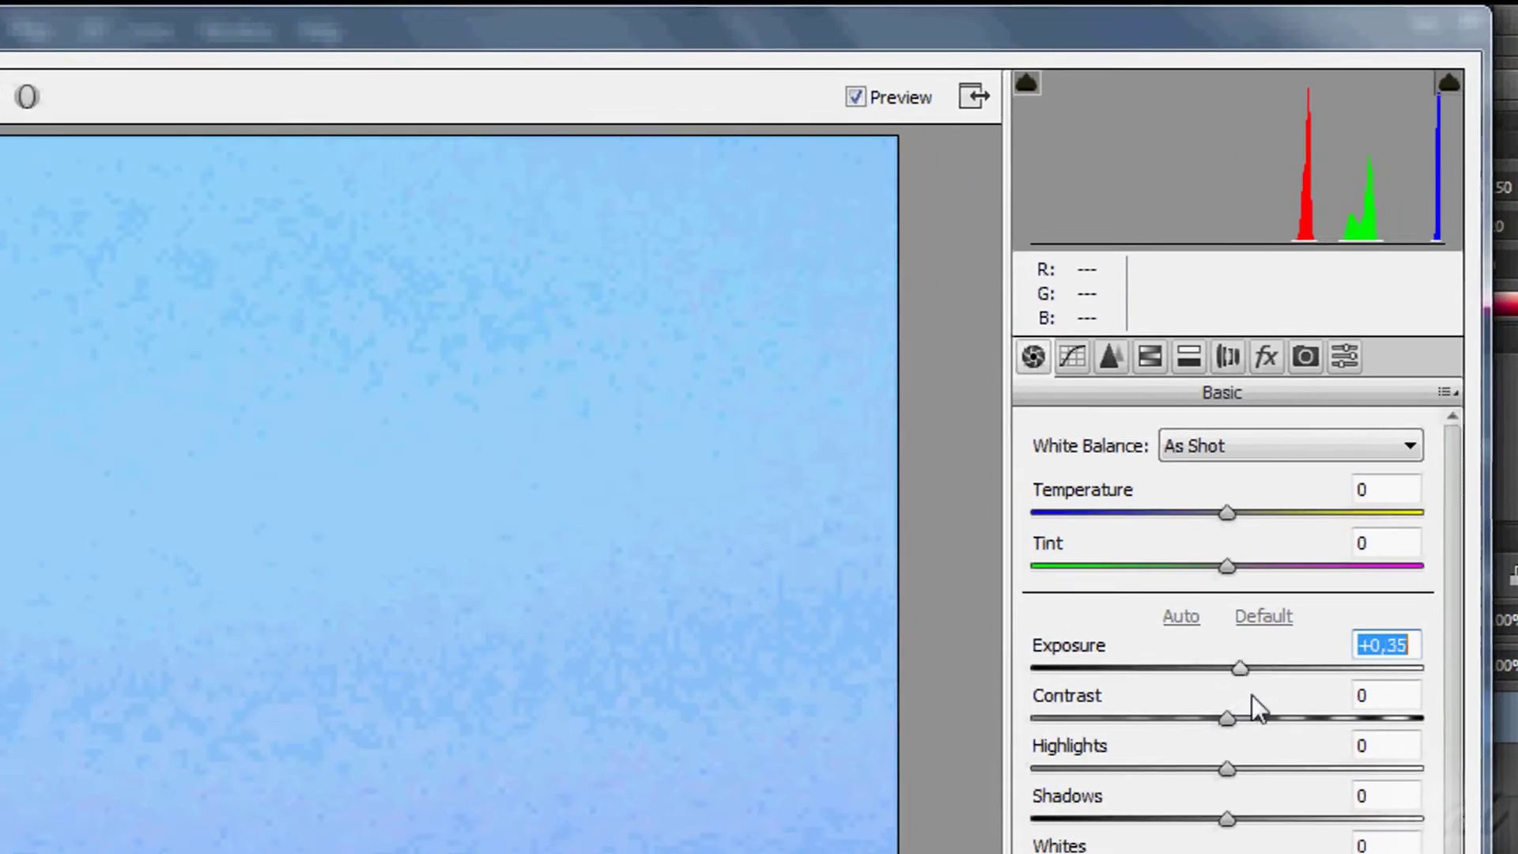
drag(1250, 694, 1173, 696)
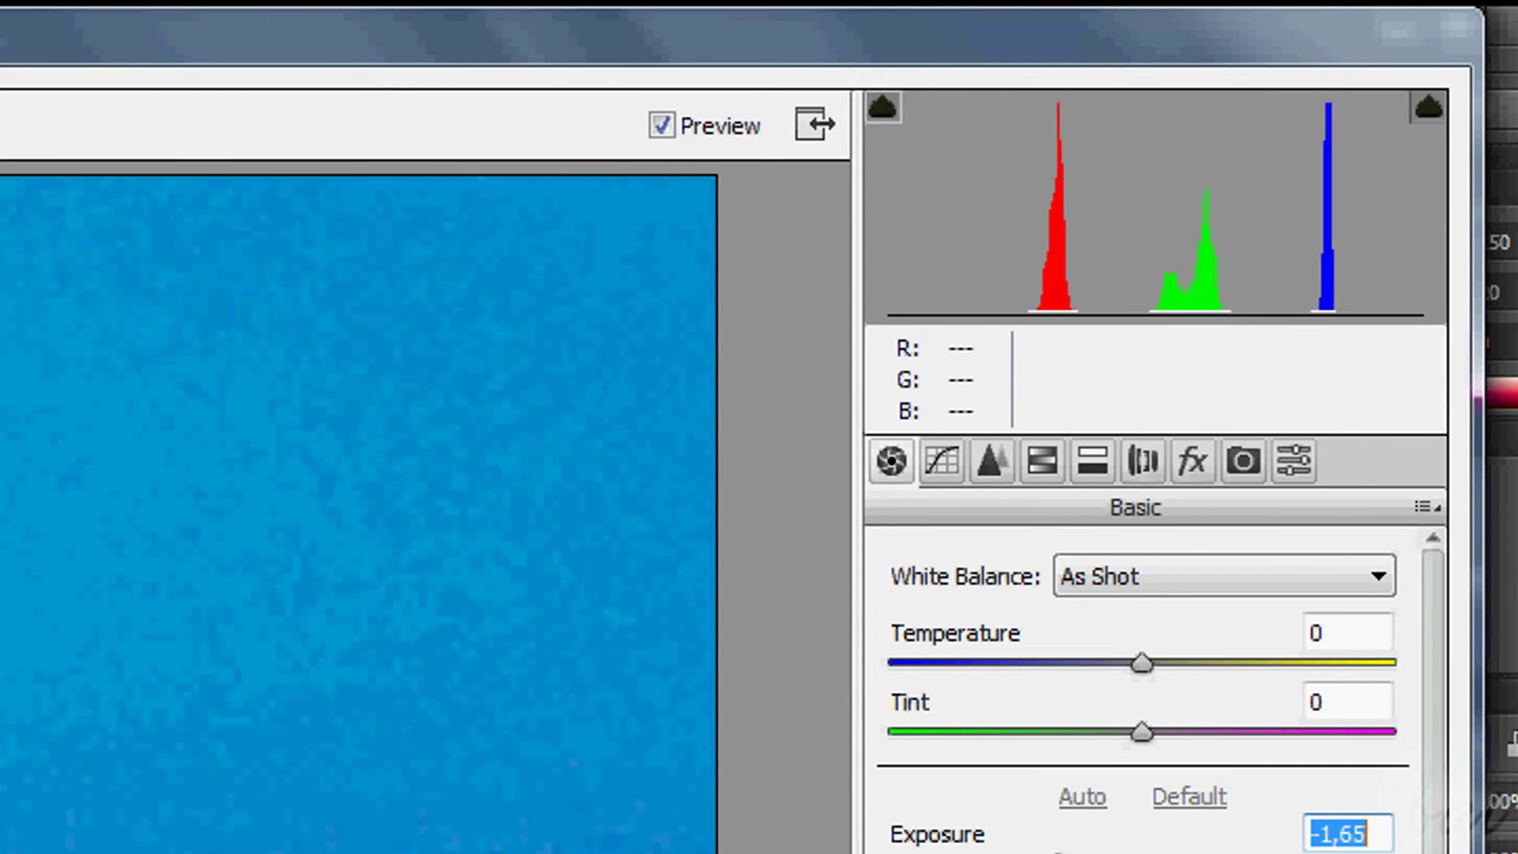
drag(1038, 852, 992, 852)
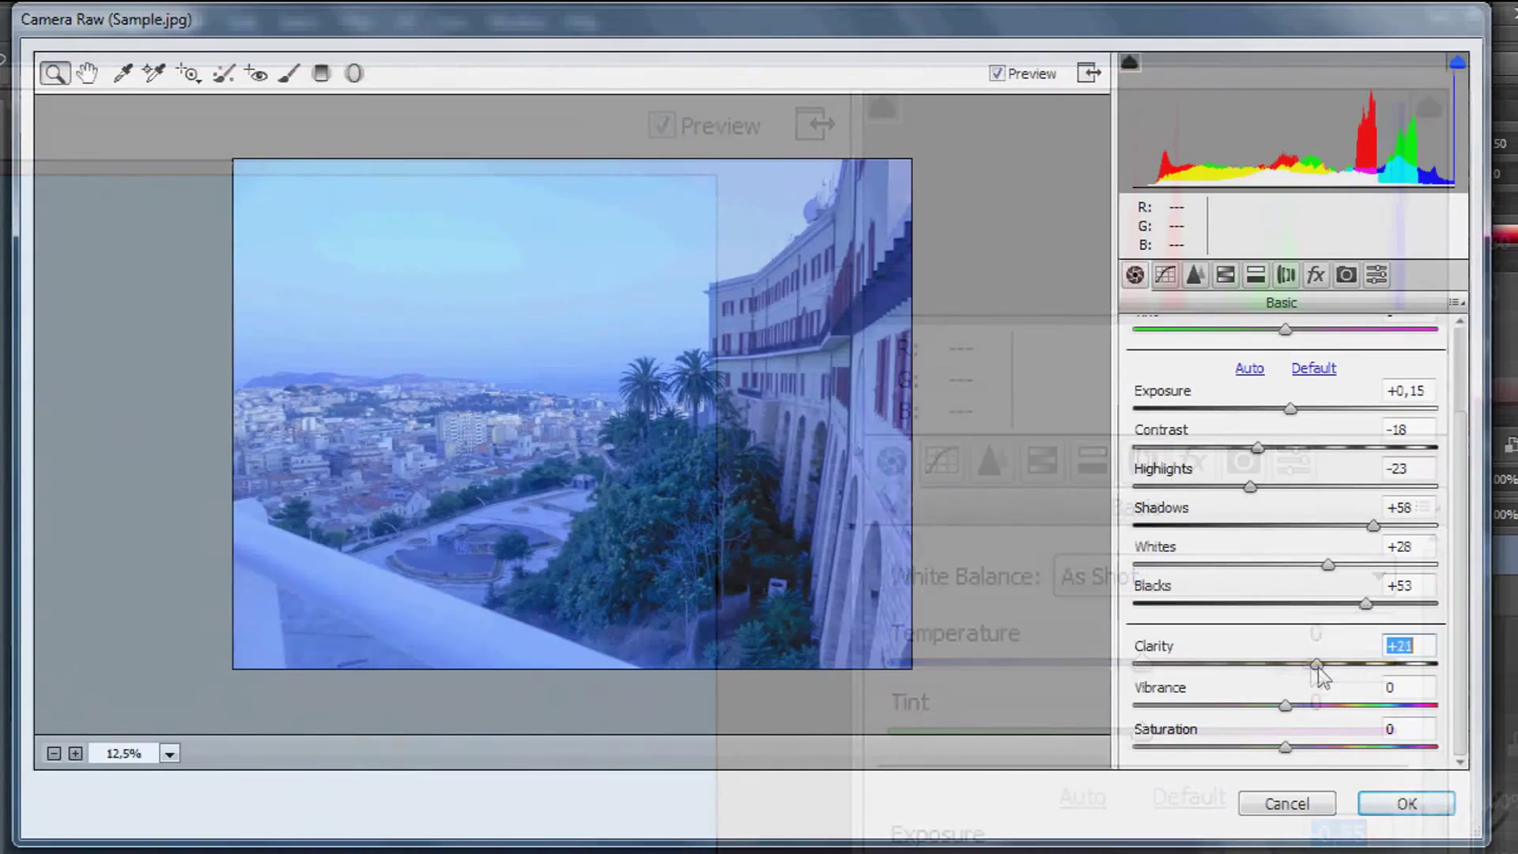
mouse_move(1321, 677)
mouse_down()
mouse_move(1413, 676)
mouse_move(1168, 680)
mouse_move(1323, 681)
mouse_up()
Zoom into the building facade and raise Clarity to crisp up detail
click(701, 484)
click(871, 299)
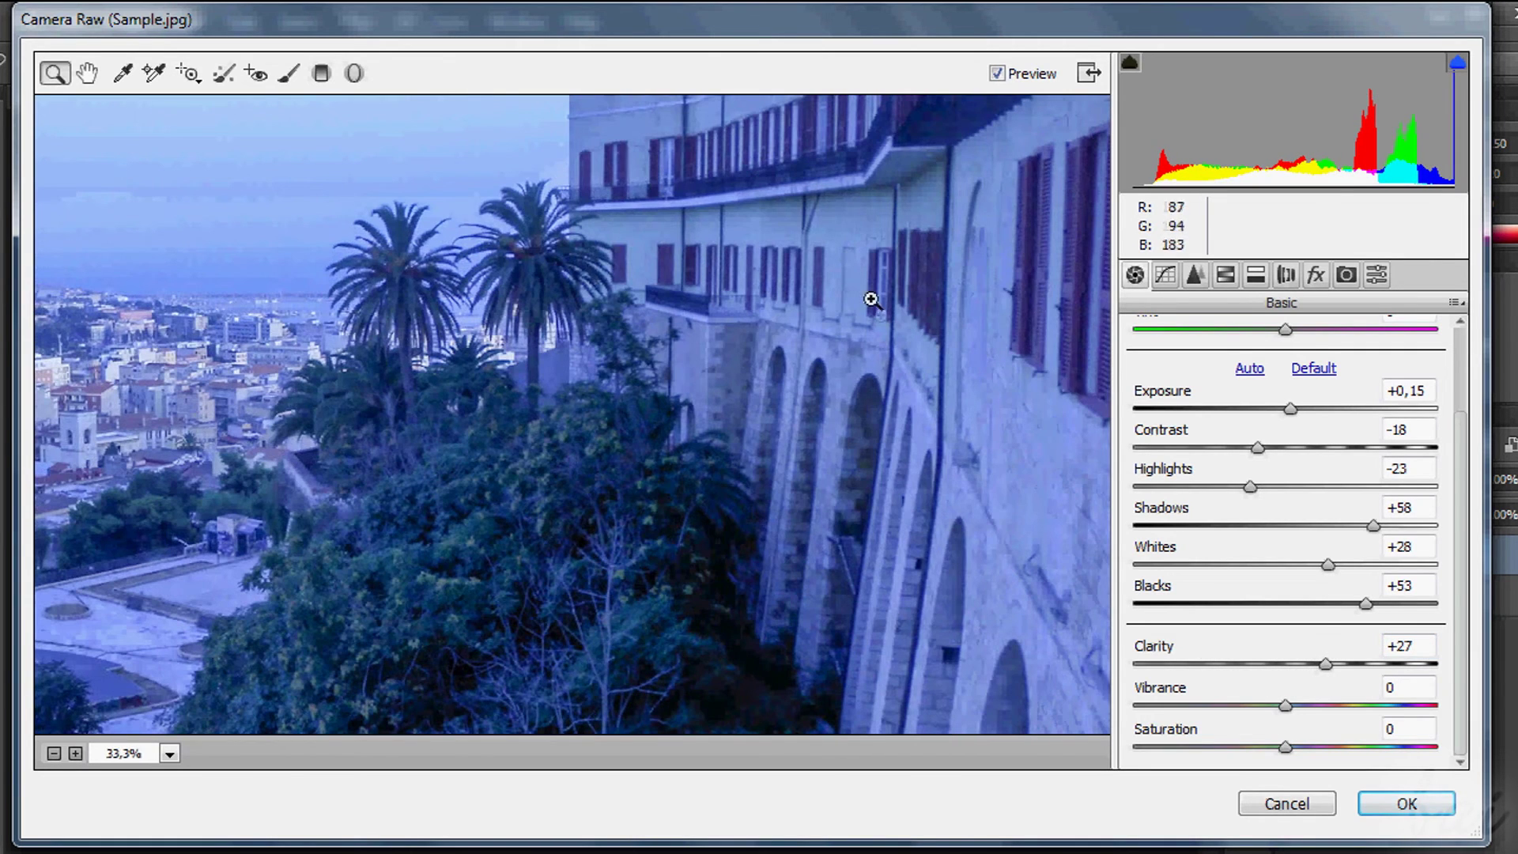
drag(1327, 672, 1373, 687)
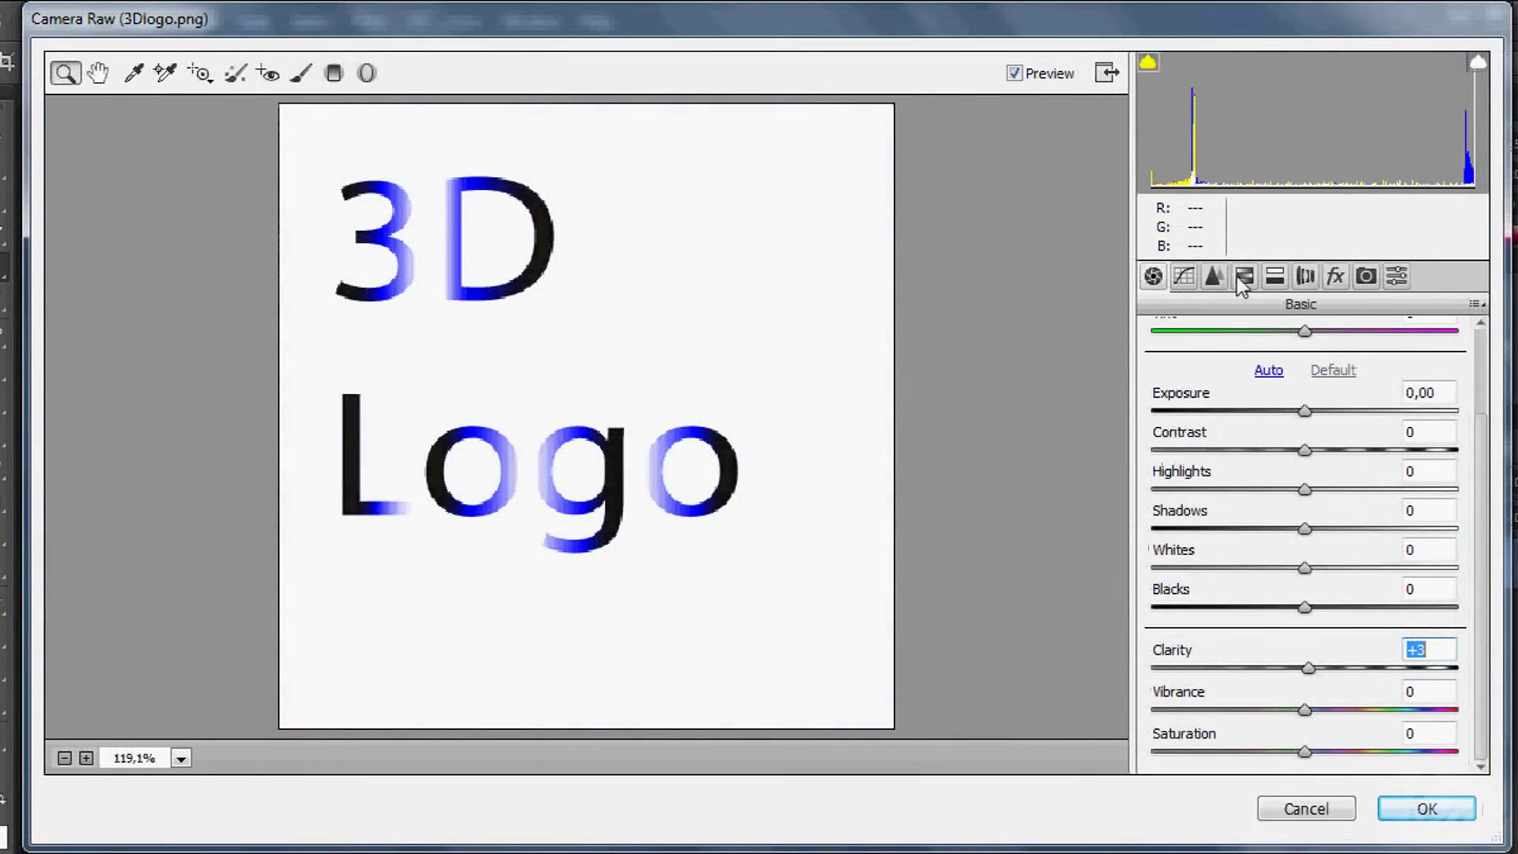
click(1215, 280)
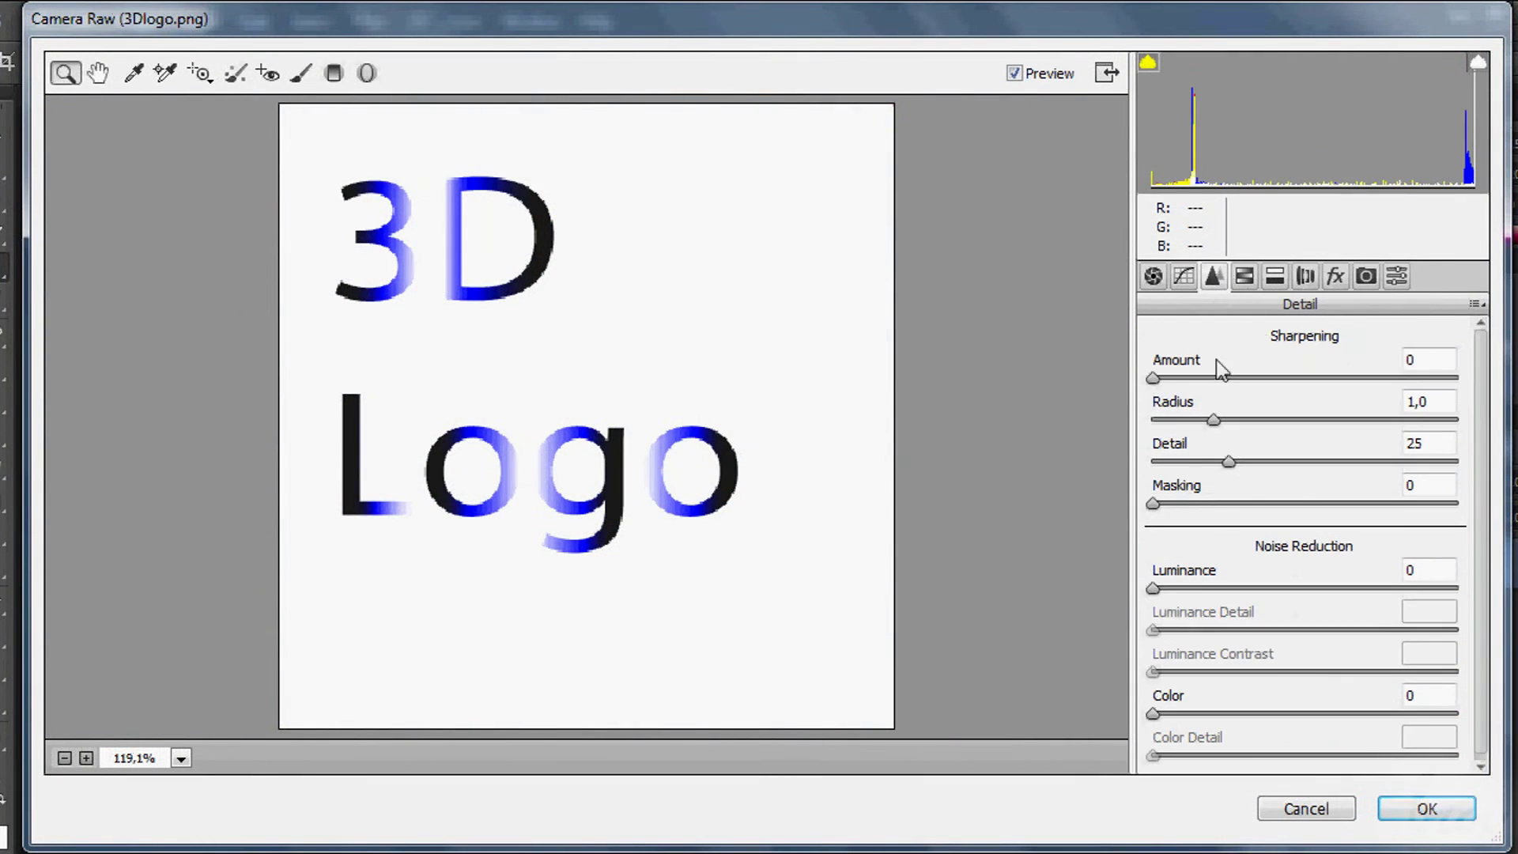
Zoom in on the logo letters and set Sharpening Amount 150, Radius 1,7, Detail 100
click(693, 478)
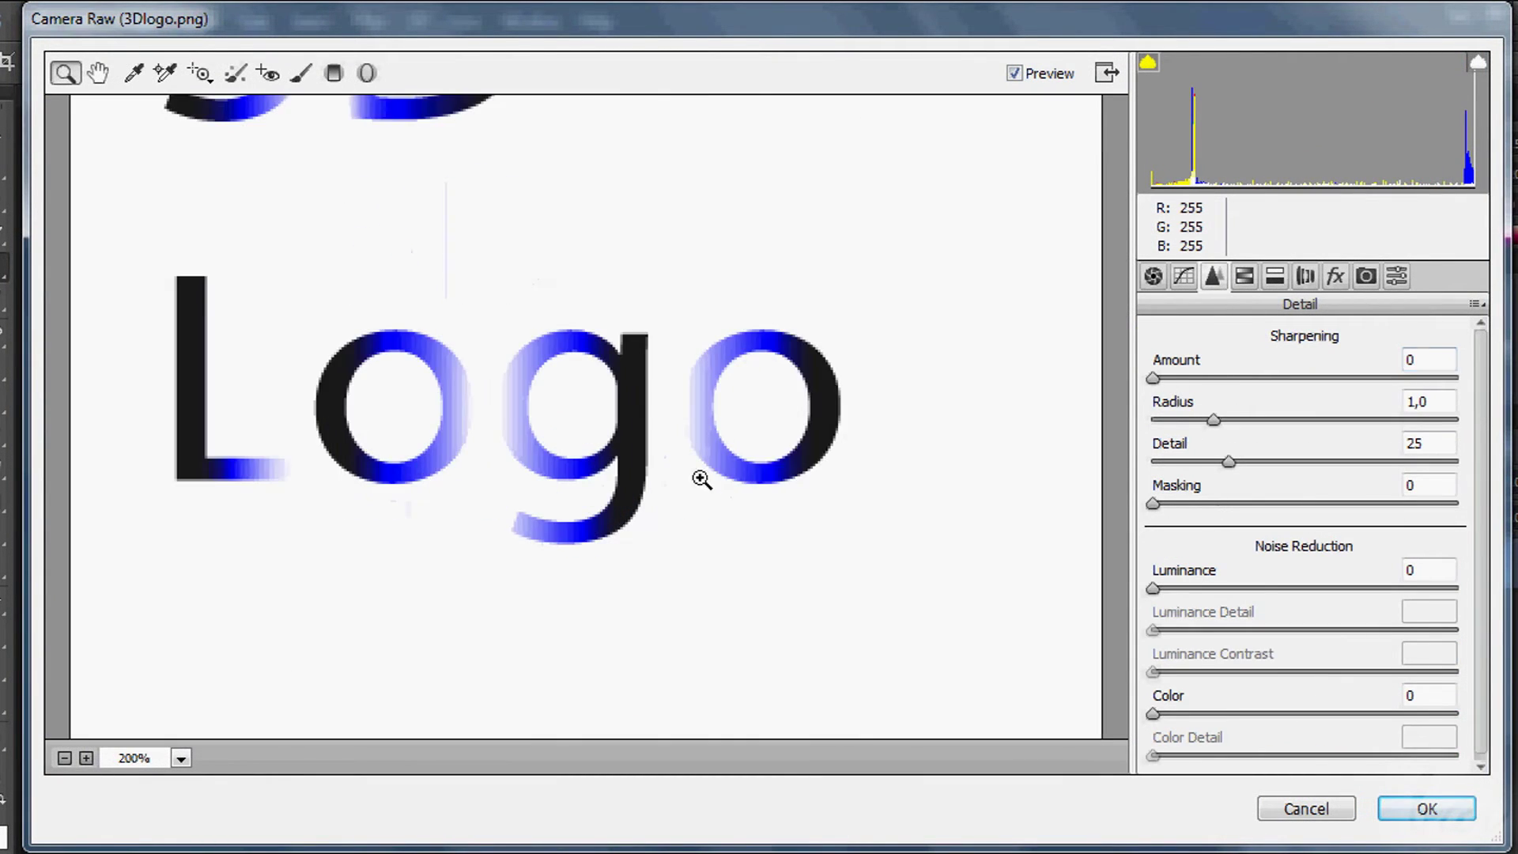
click(789, 416)
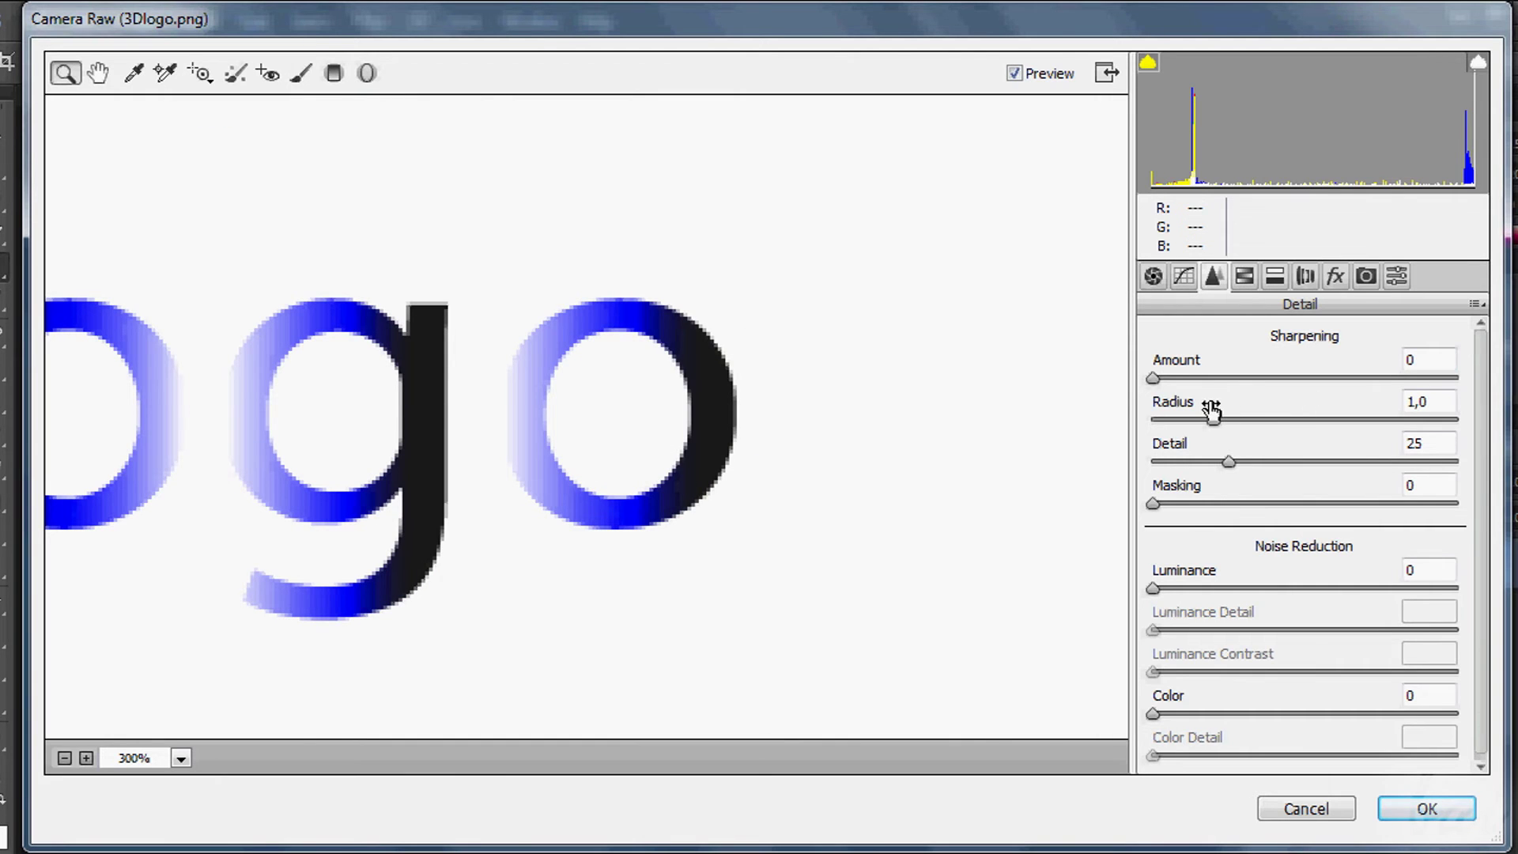
drag(1151, 378, 1481, 411)
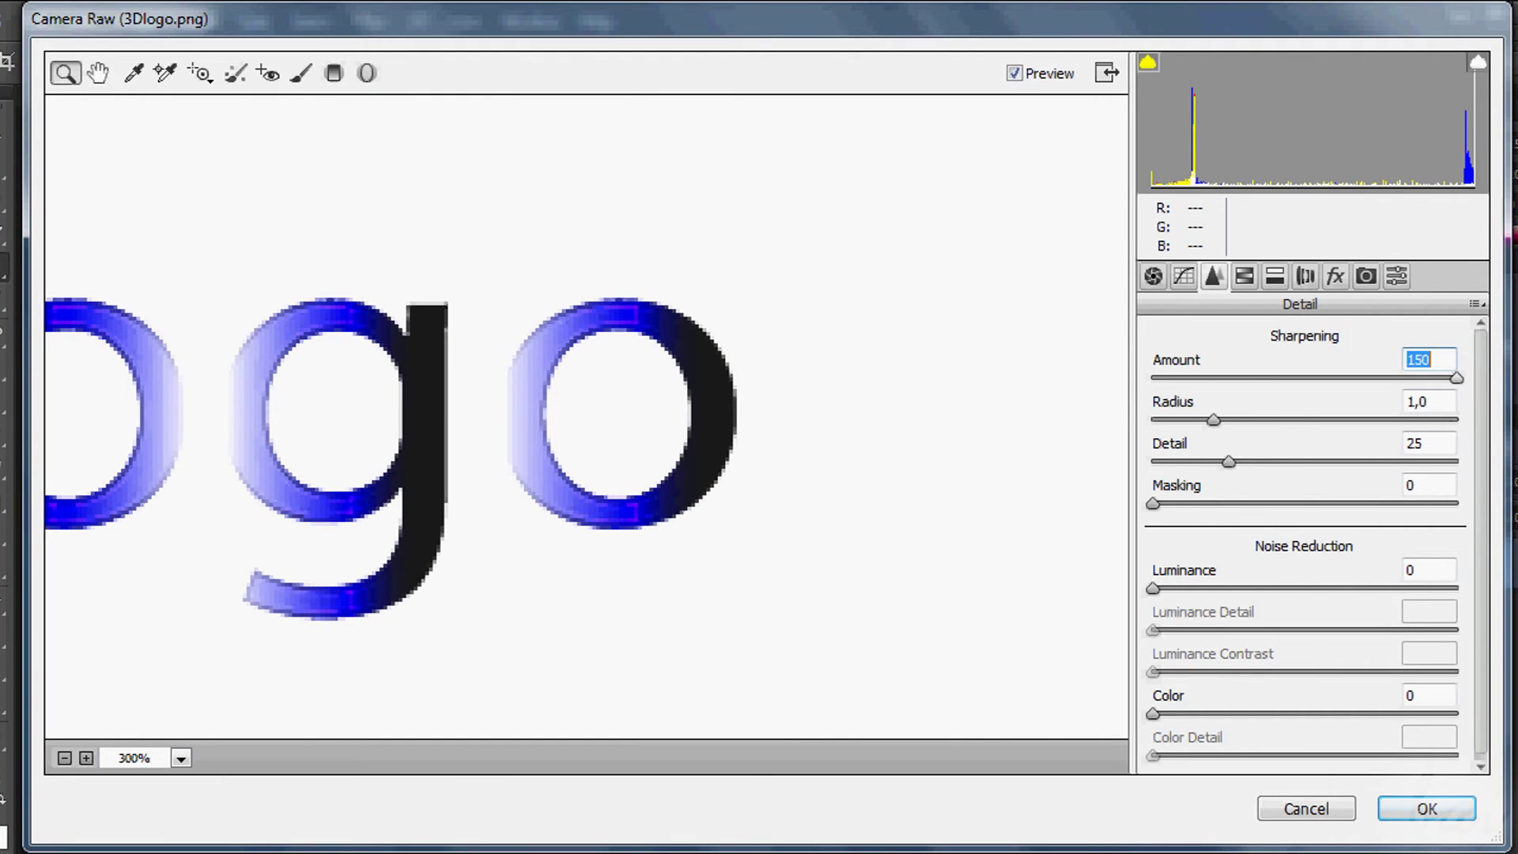
drag(1296, 399, 1361, 395)
drag(1213, 419, 1119, 443)
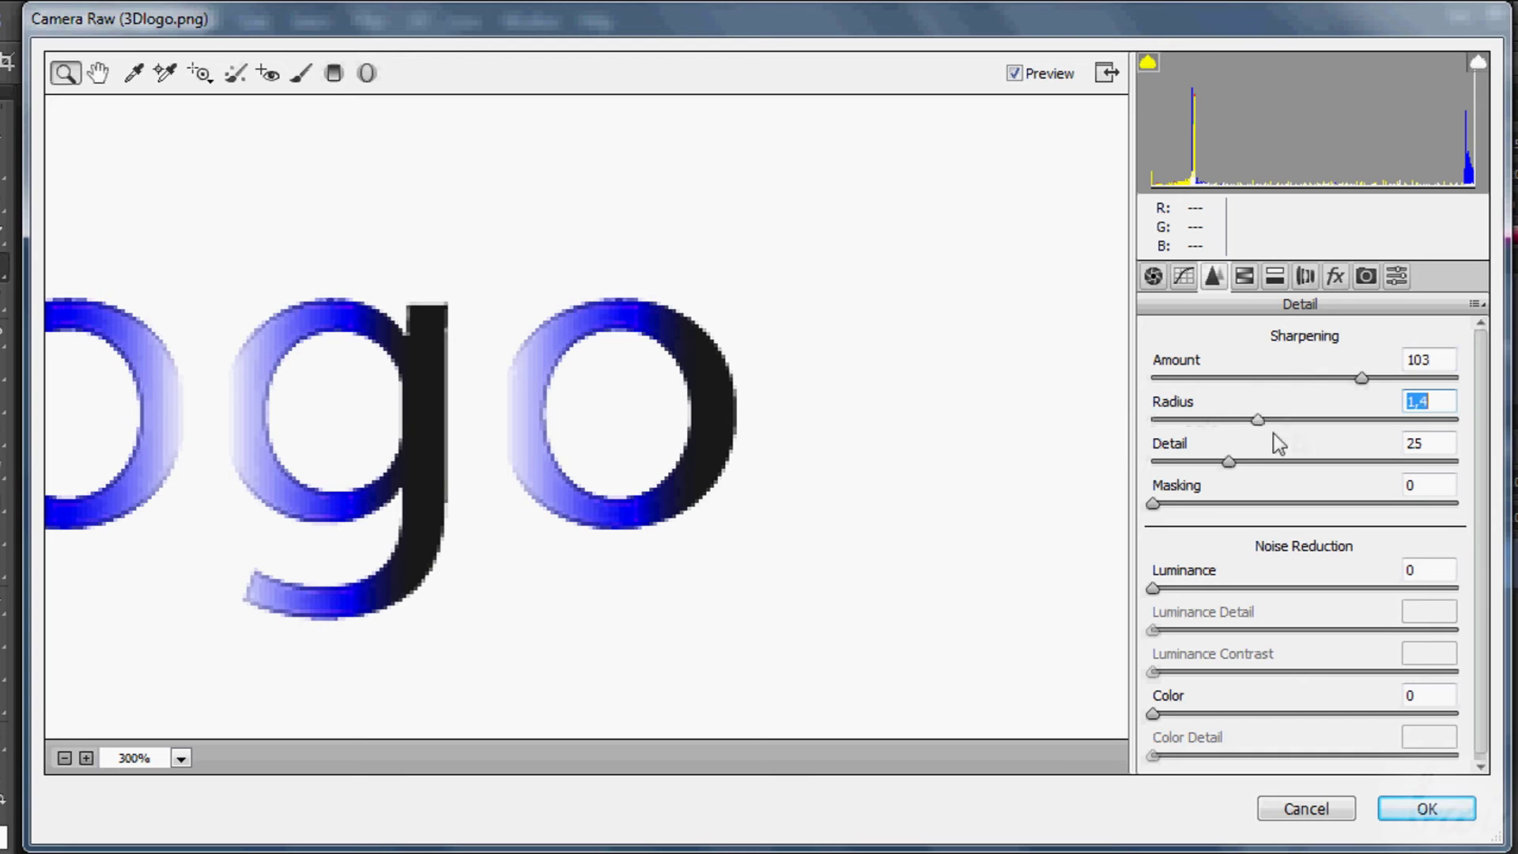
drag(1273, 434, 1481, 434)
drag(1315, 428, 1336, 427)
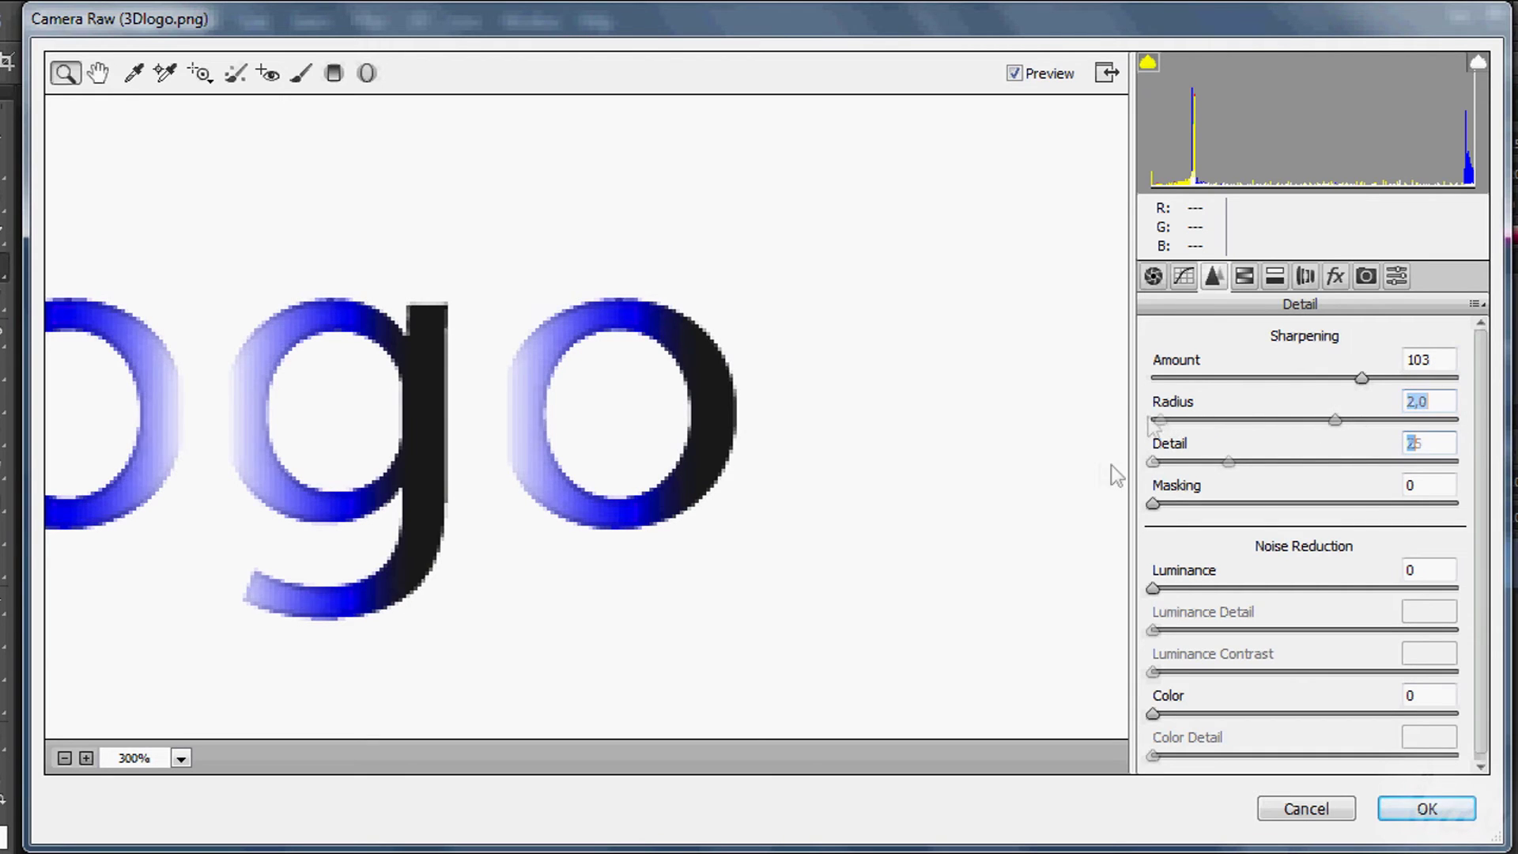
drag(1228, 462, 1463, 464)
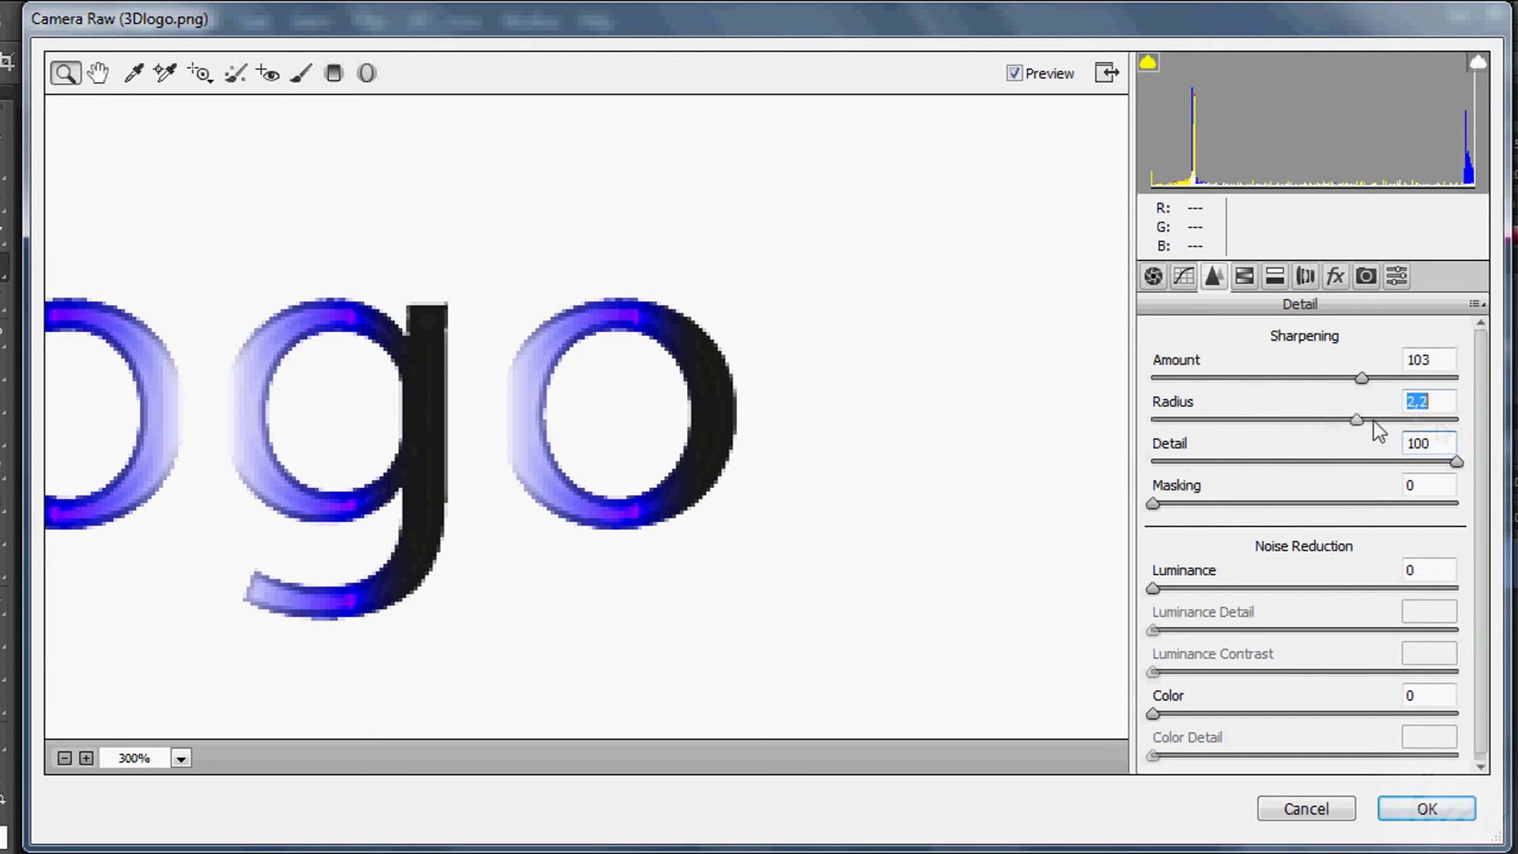
drag(1373, 421, 1467, 377)
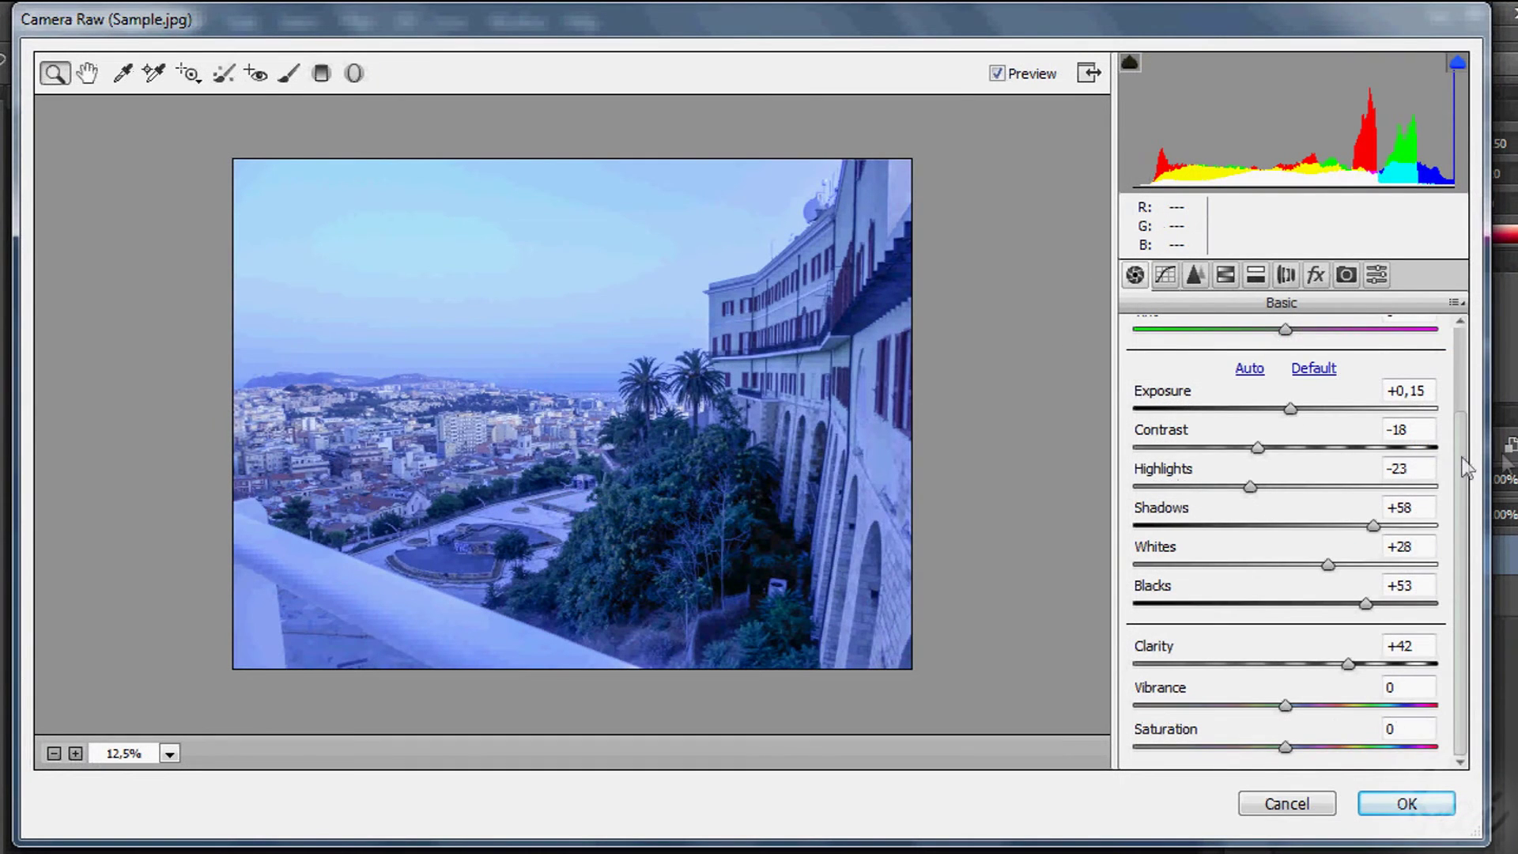
Set Temperature +32, Tint 0, Vibrance +57 and lower Saturation
scroll(1471, 401, up, 1)
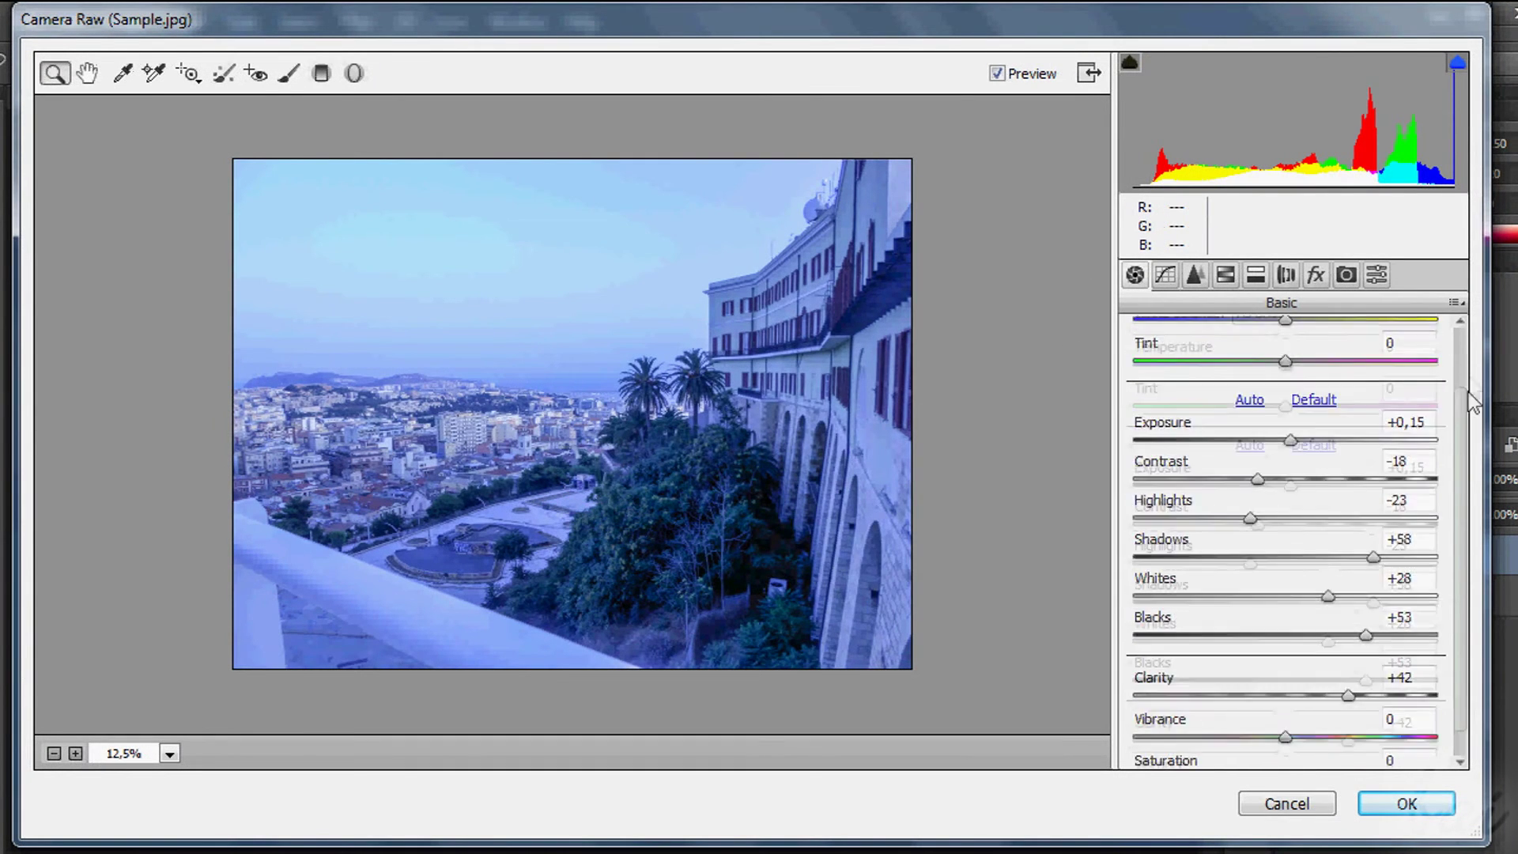
drag(1285, 395, 1332, 399)
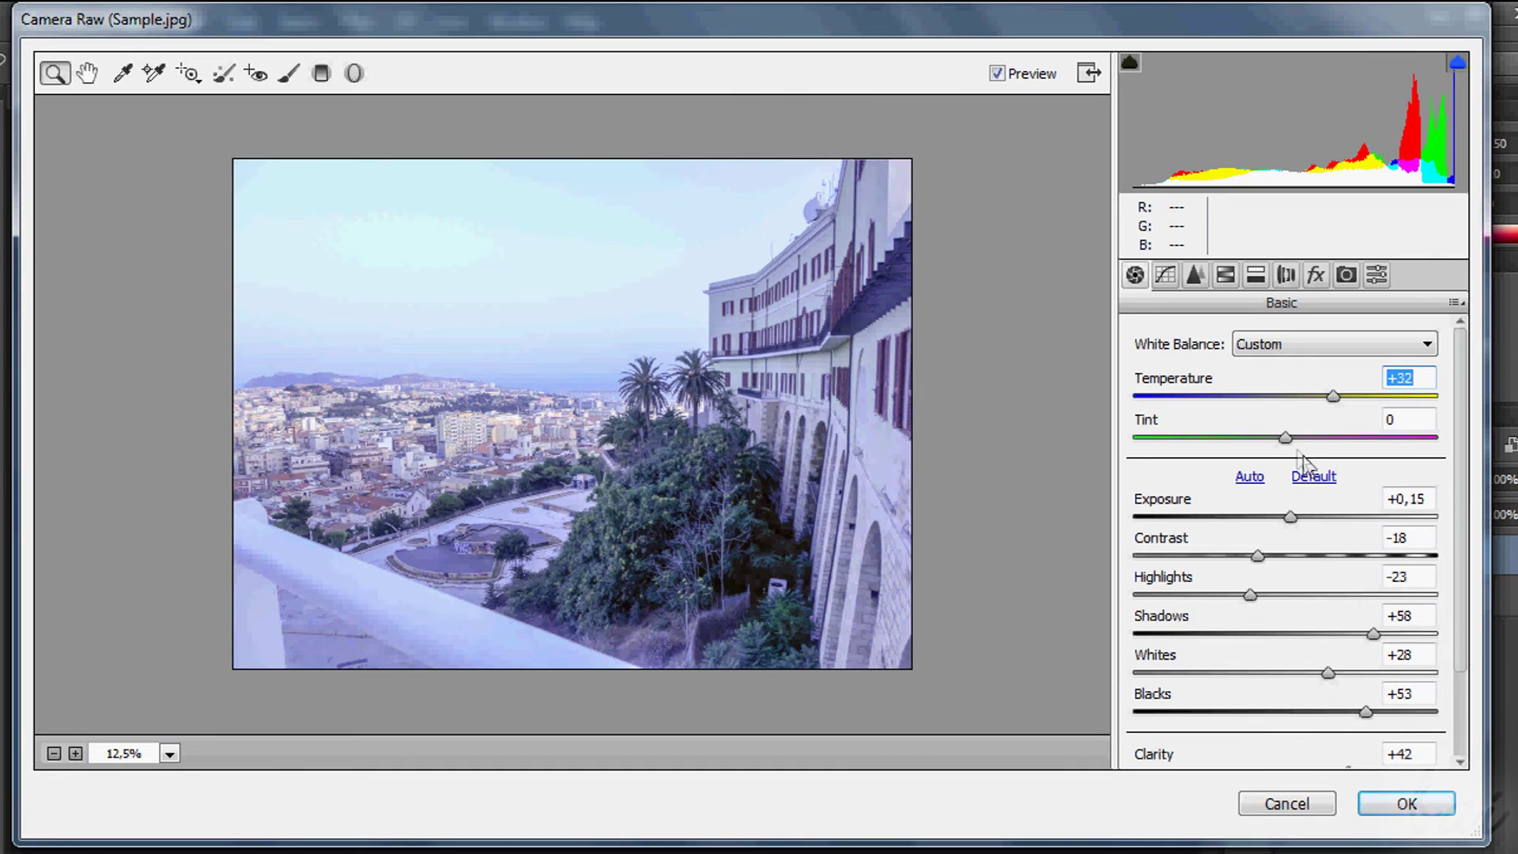
text(0)
scroll(1459, 646, down, 3)
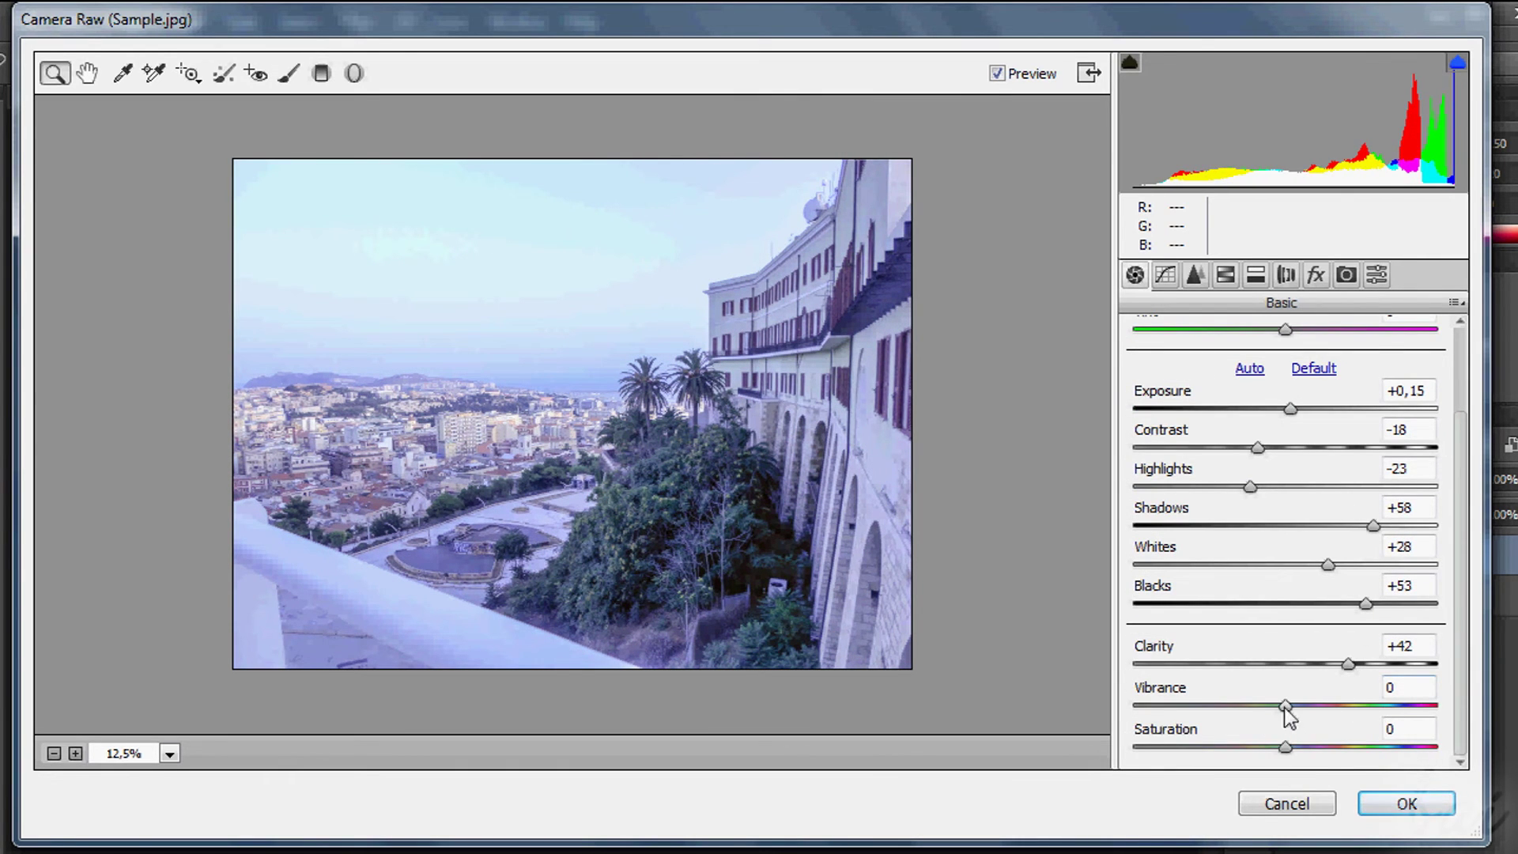
drag(1284, 706, 1366, 720)
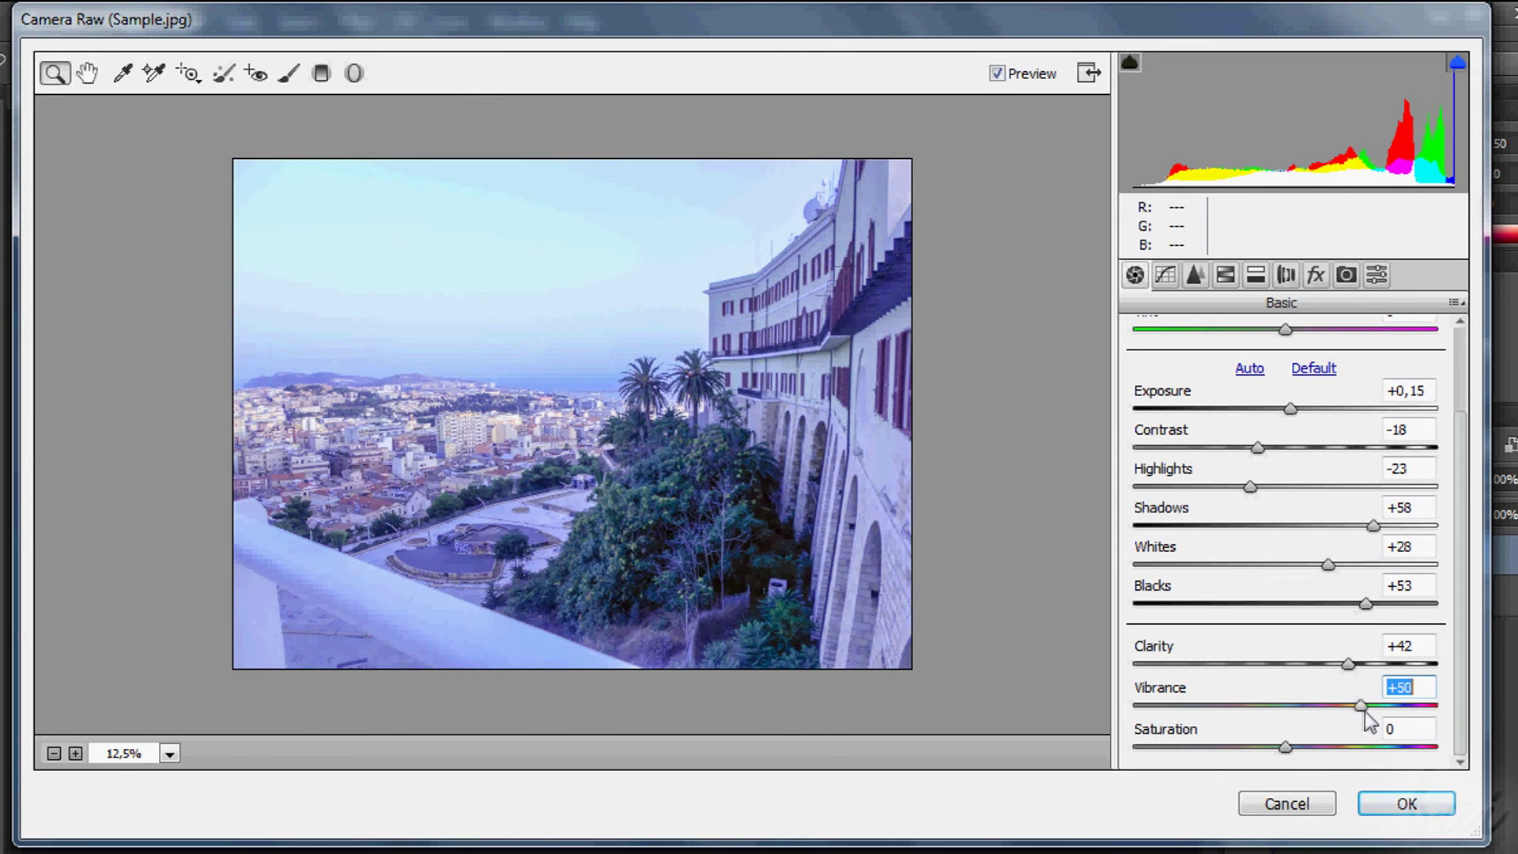
drag(1285, 748, 1401, 755)
Toggle Preview to compare the warmed photo with the original
scroll(1399, 762, up, 1)
click(996, 74)
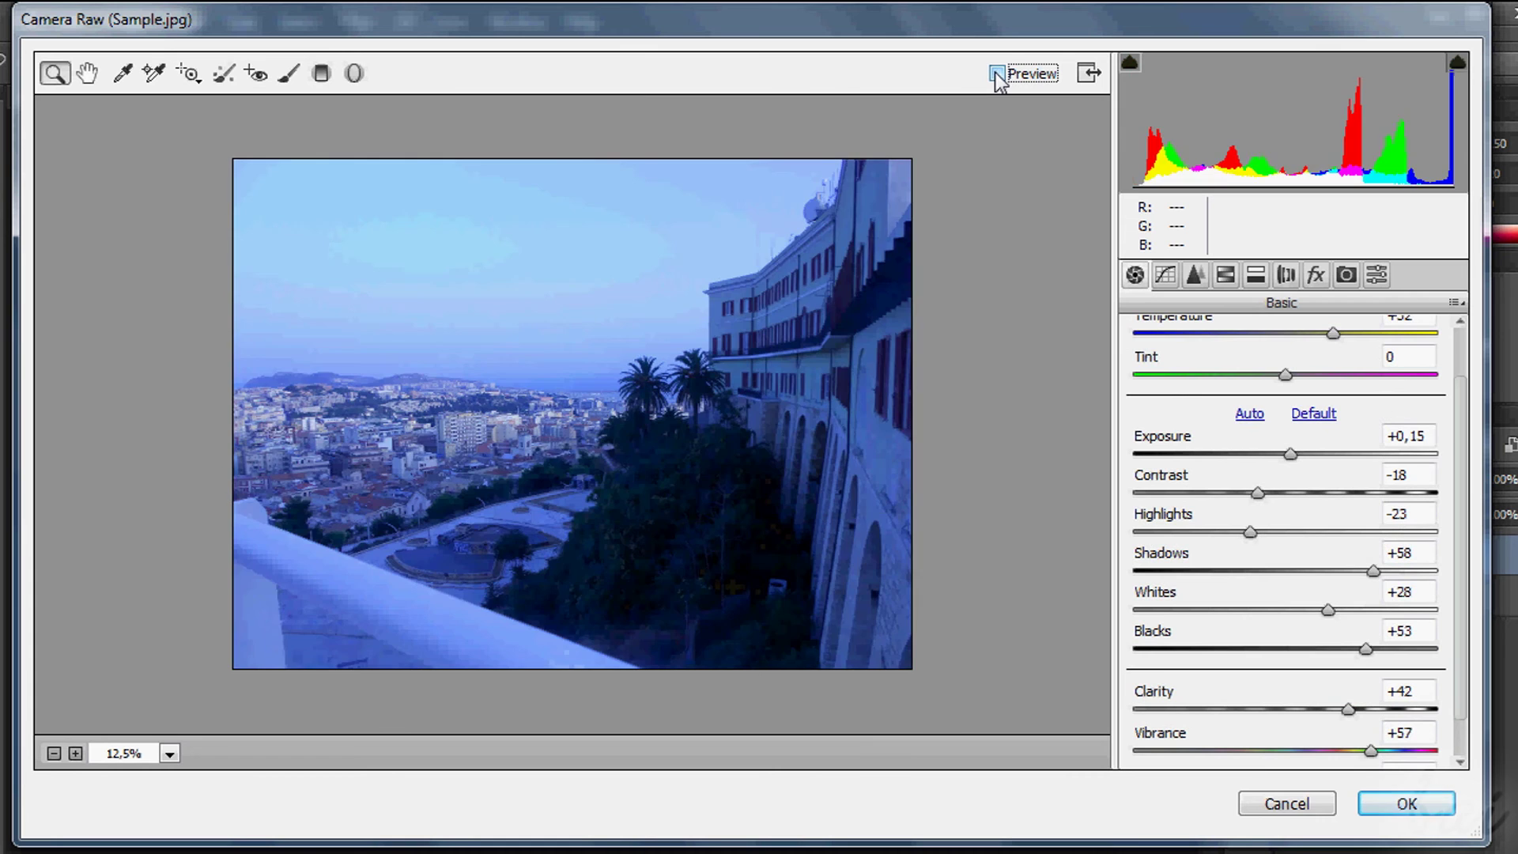
click(996, 73)
click(996, 74)
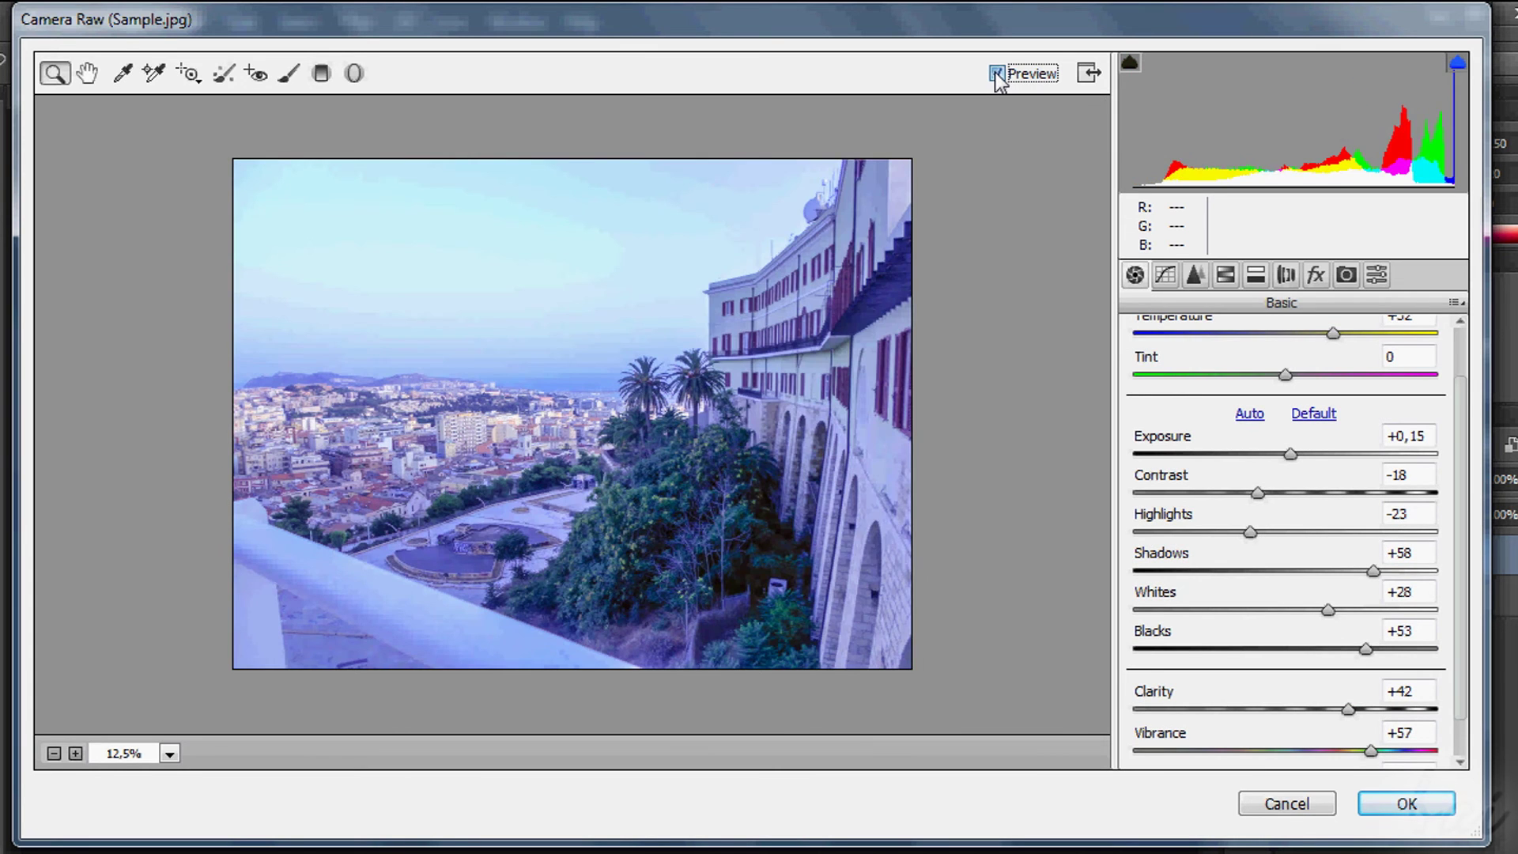
click(997, 74)
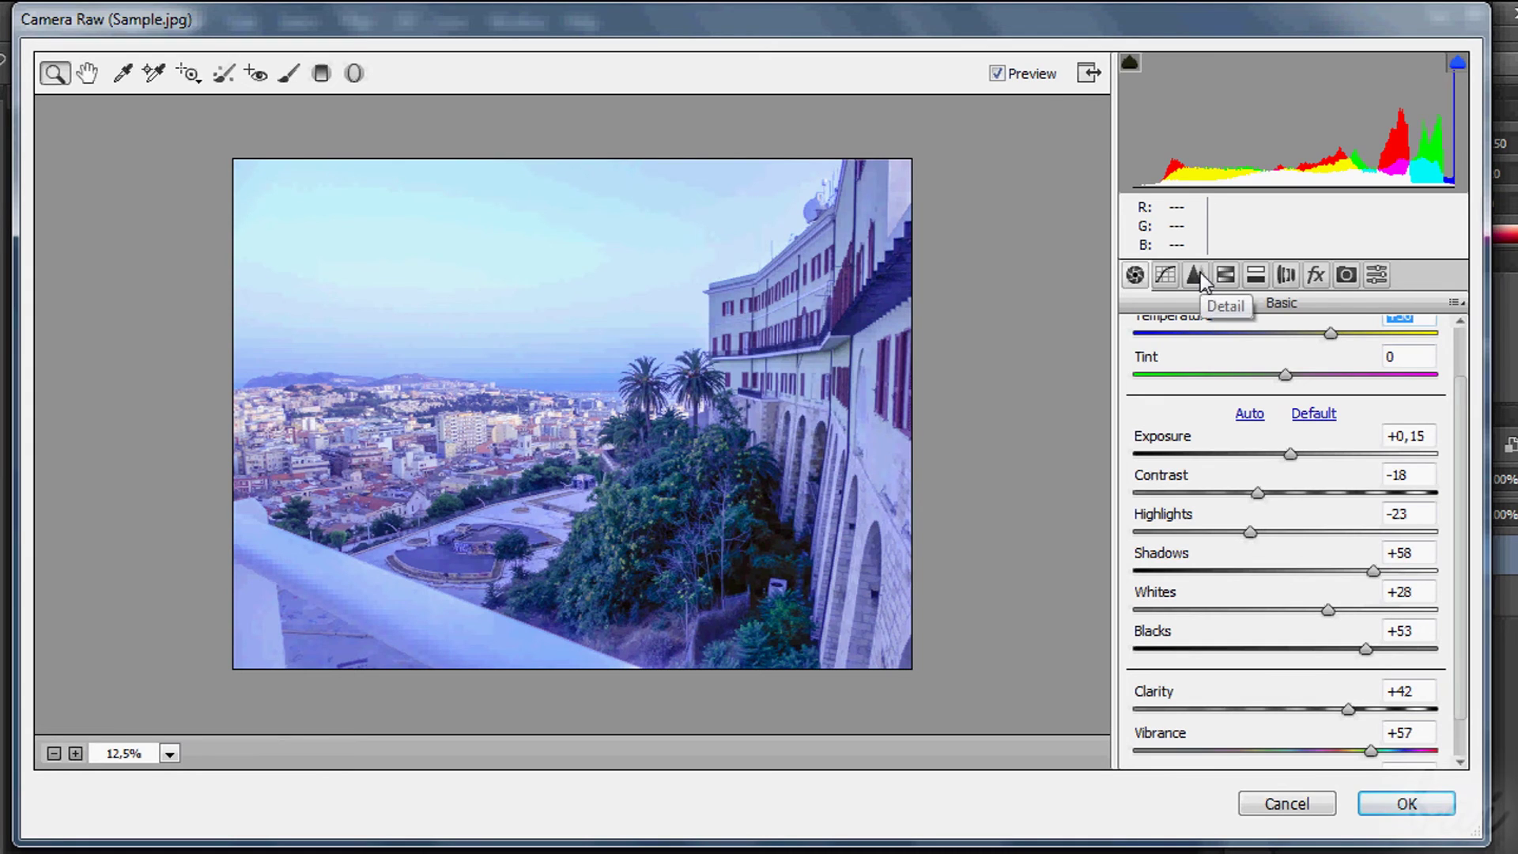
Set Split Toning highlights 56/57, shadows 222/62, balance +98, then compare via Preview
click(1255, 281)
click(1137, 376)
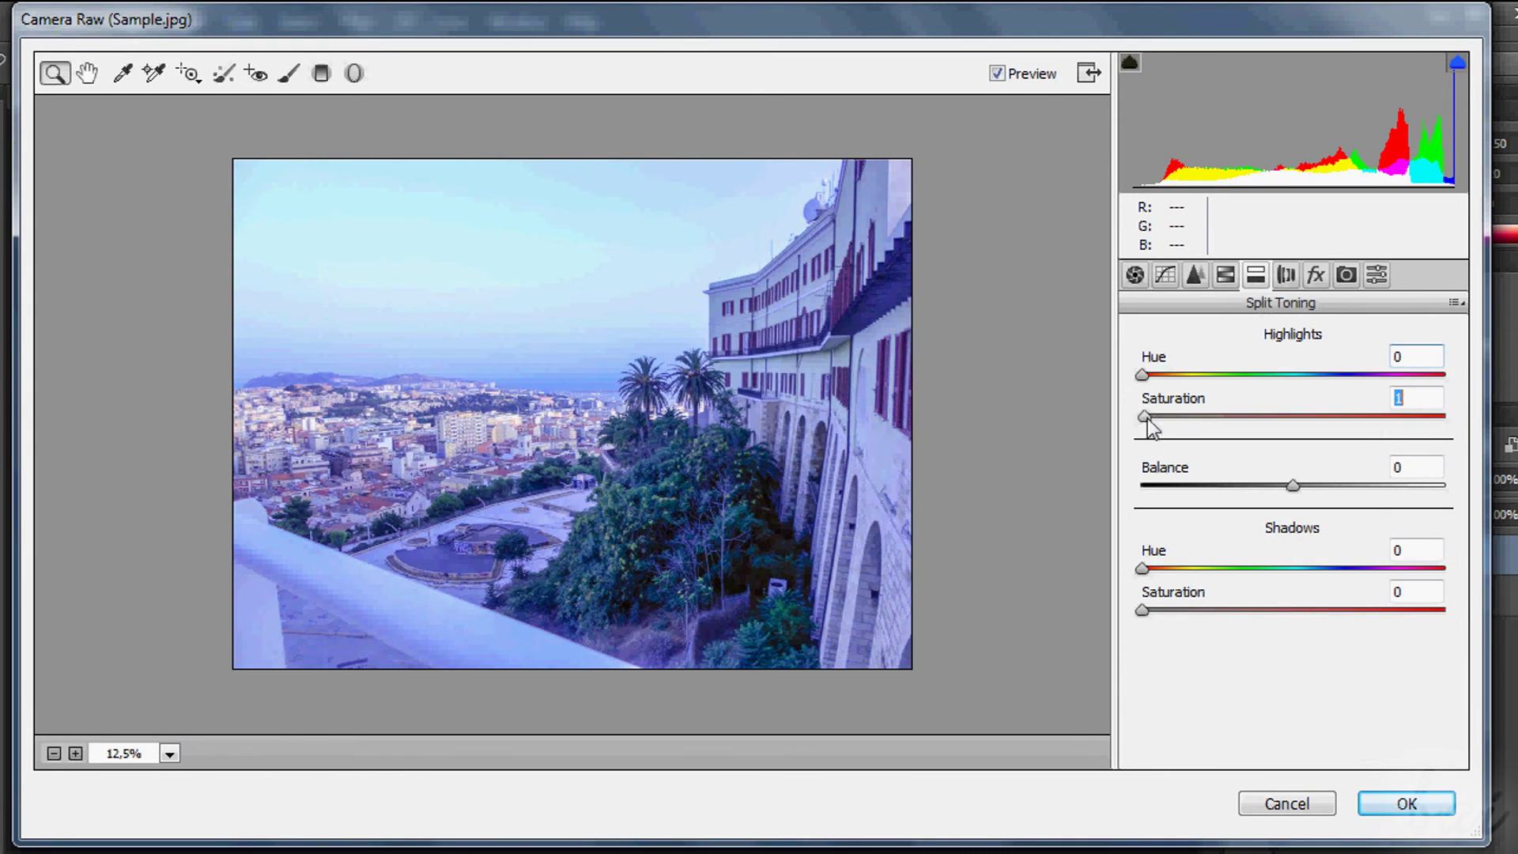
drag(1147, 421, 1220, 433)
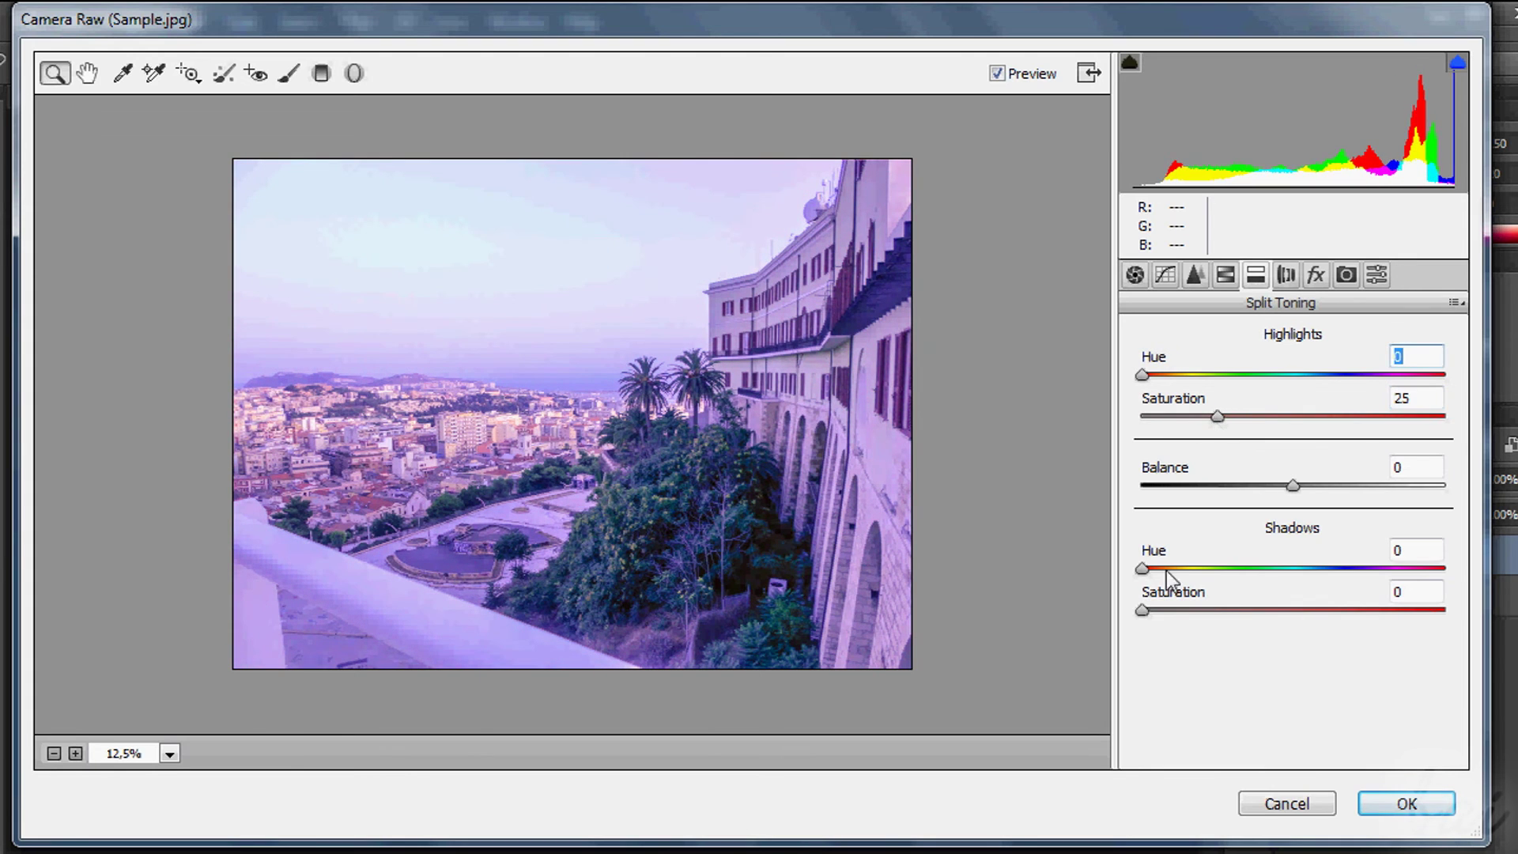
drag(1136, 619, 1150, 615)
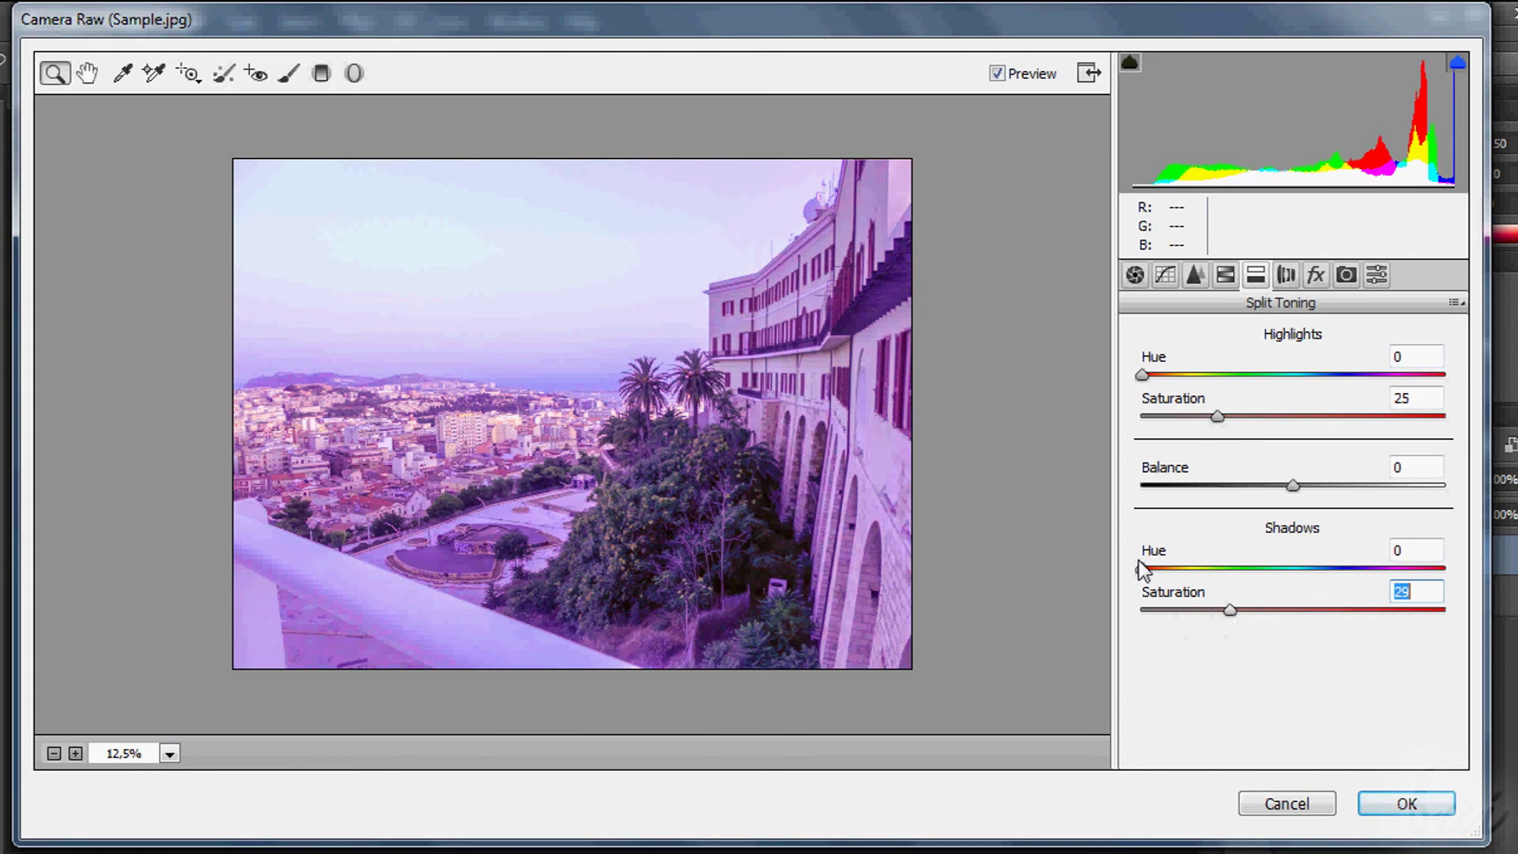
drag(1139, 564, 1331, 581)
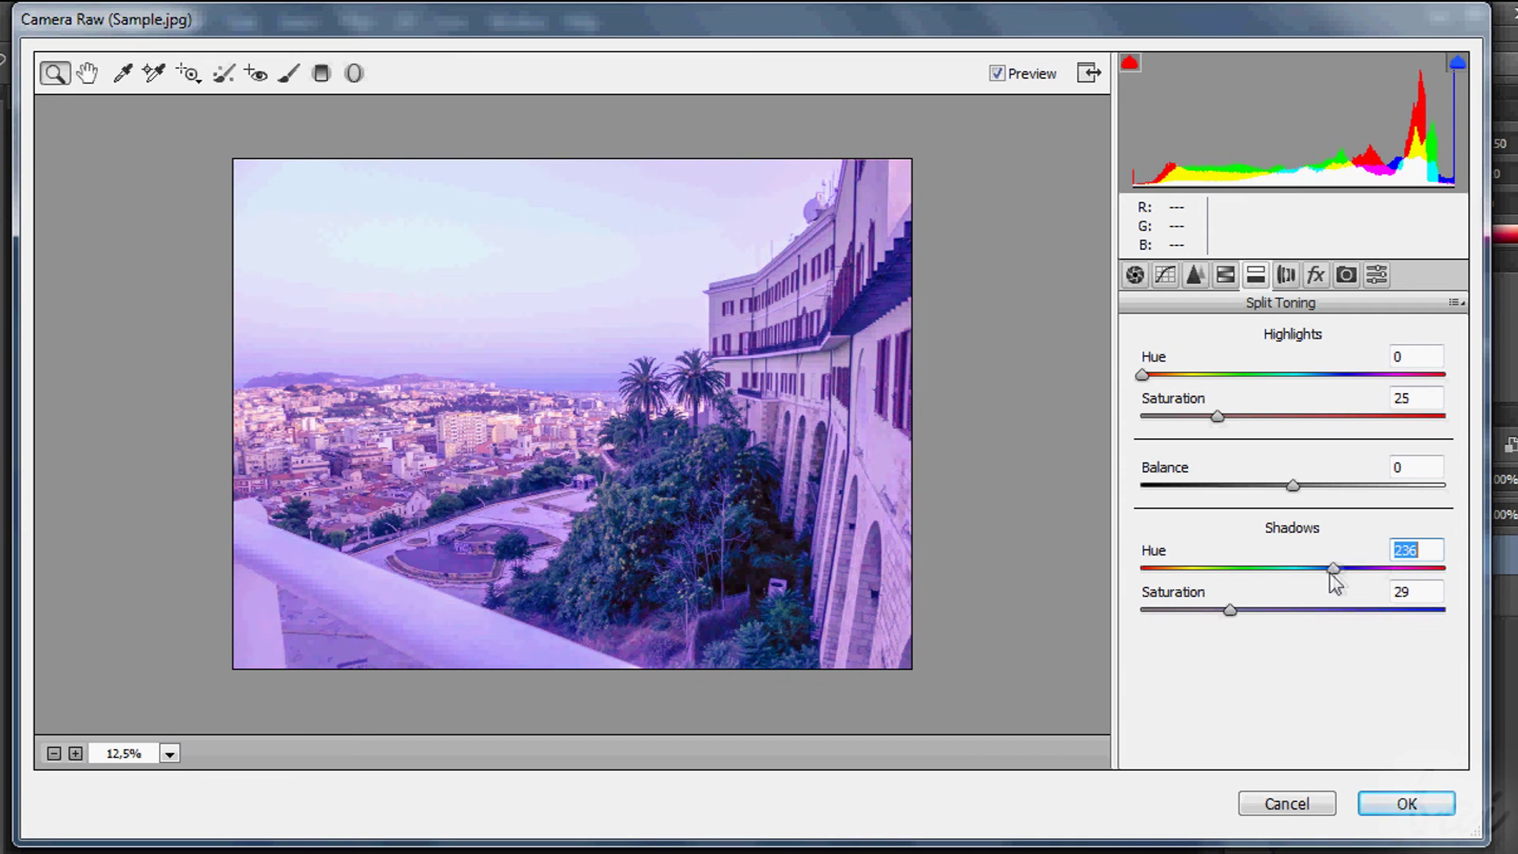
drag(1254, 615, 1386, 617)
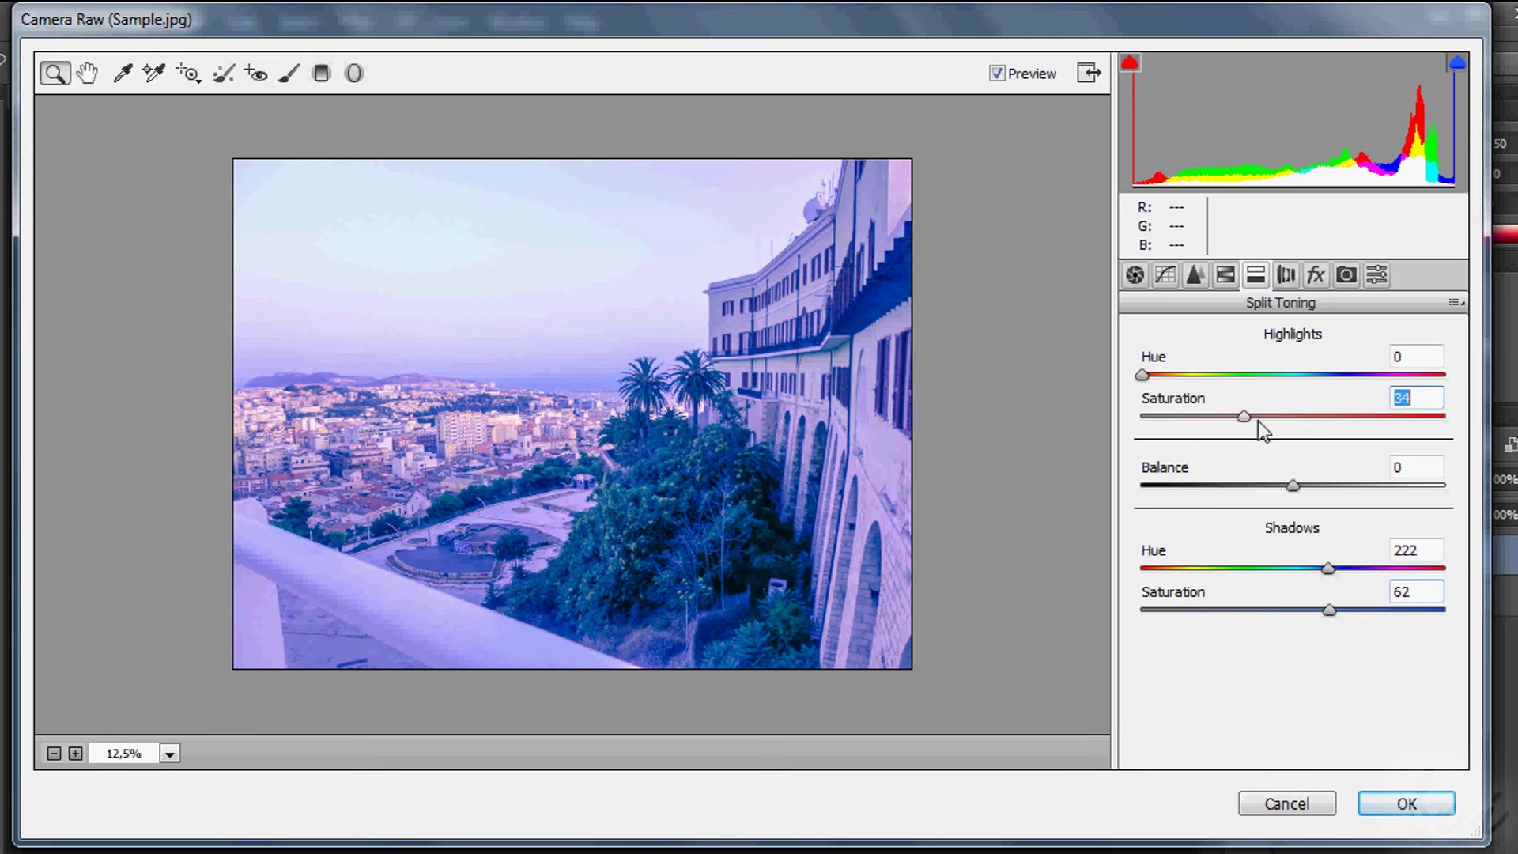
drag(1142, 374, 1189, 380)
drag(1293, 485, 1446, 505)
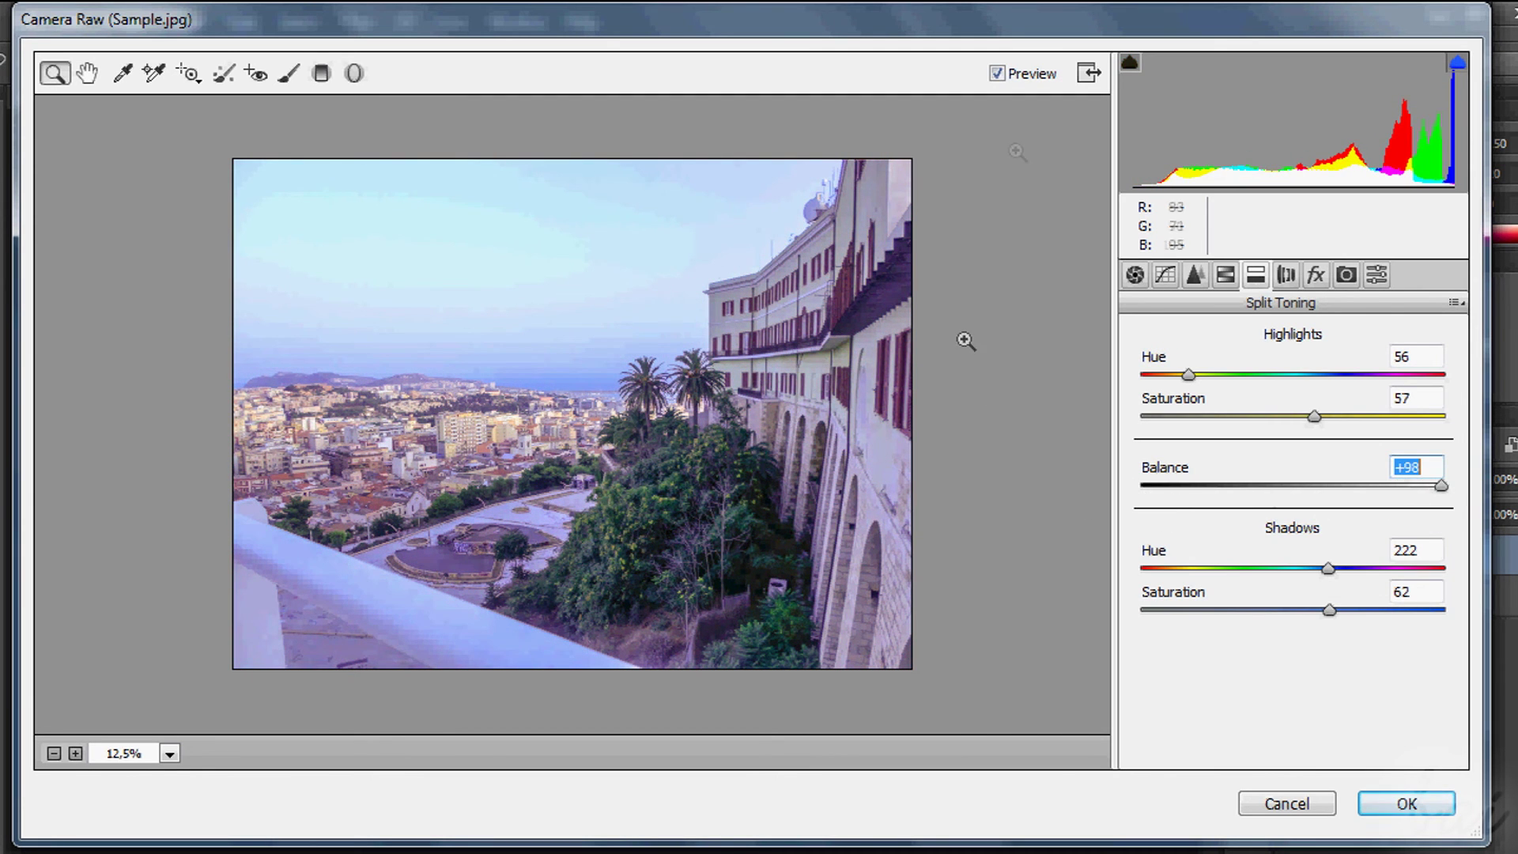
click(999, 76)
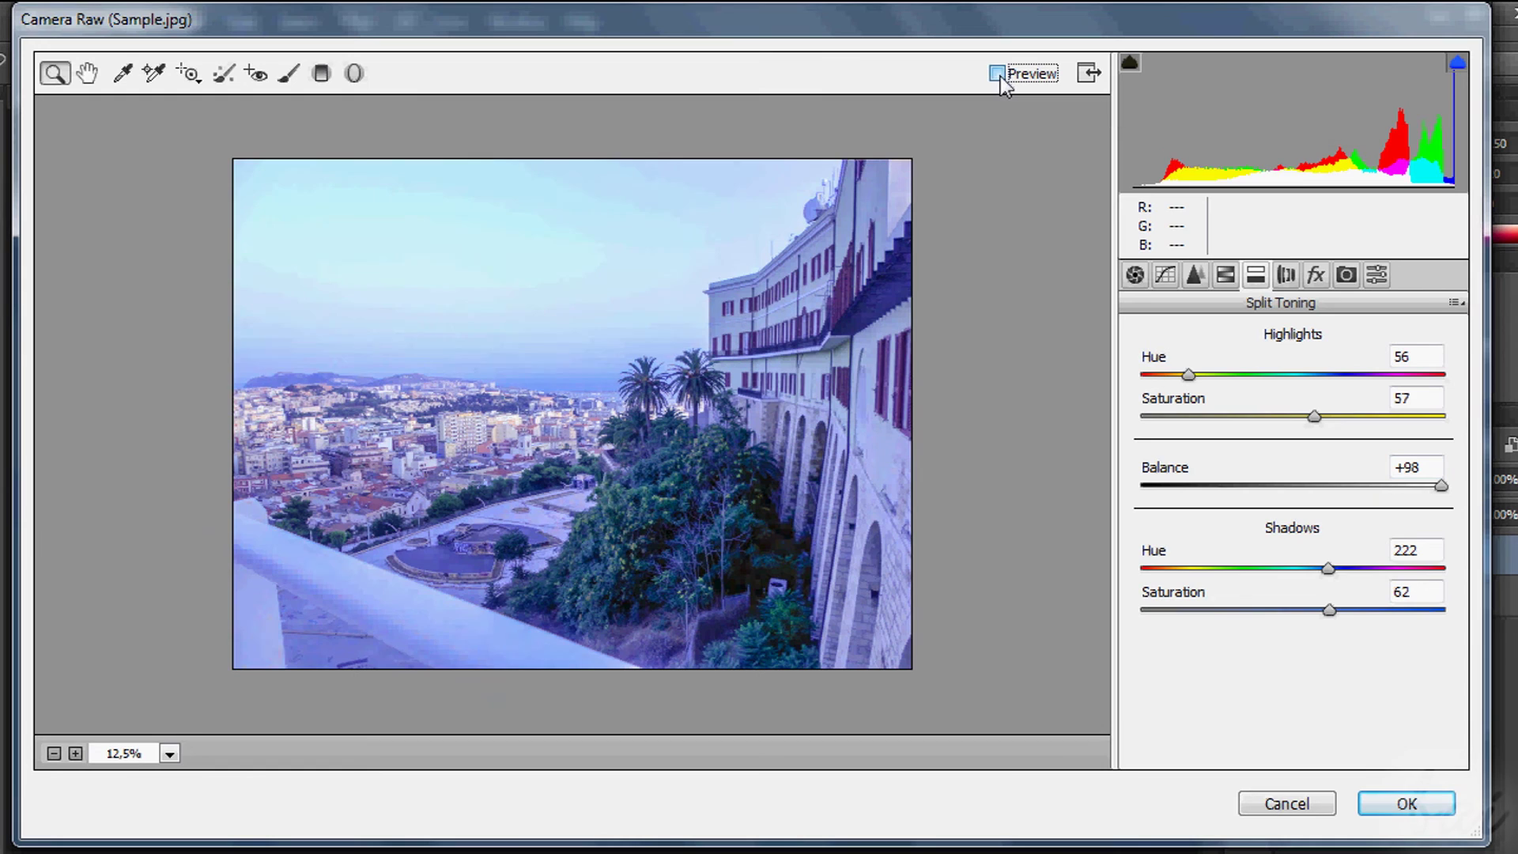
click(999, 76)
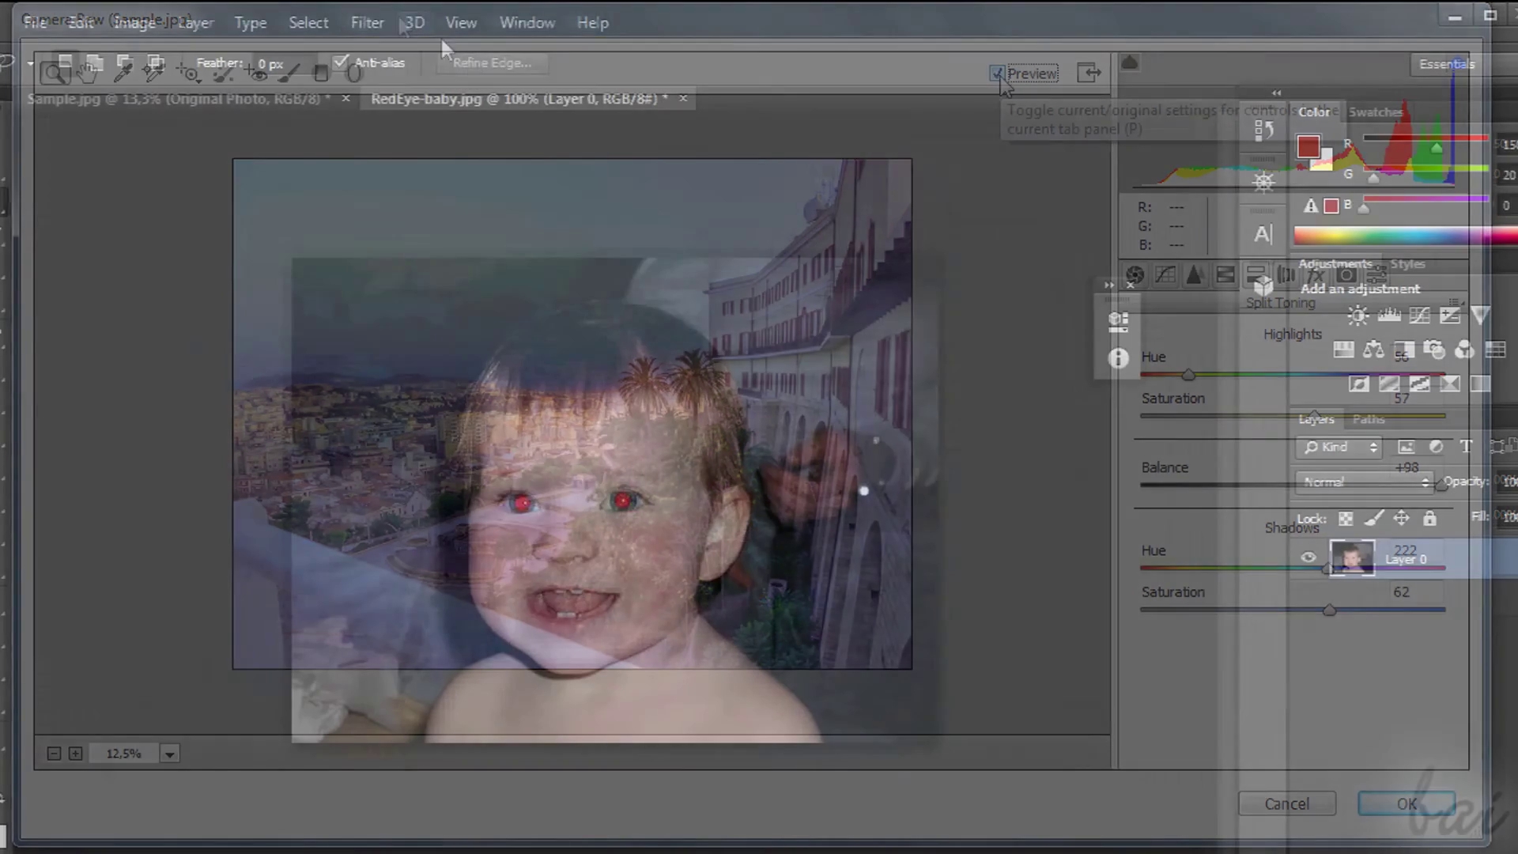
Use Camera Raw's Red Eye Removal on both pupils, hide the overlay, and apply
click(367, 22)
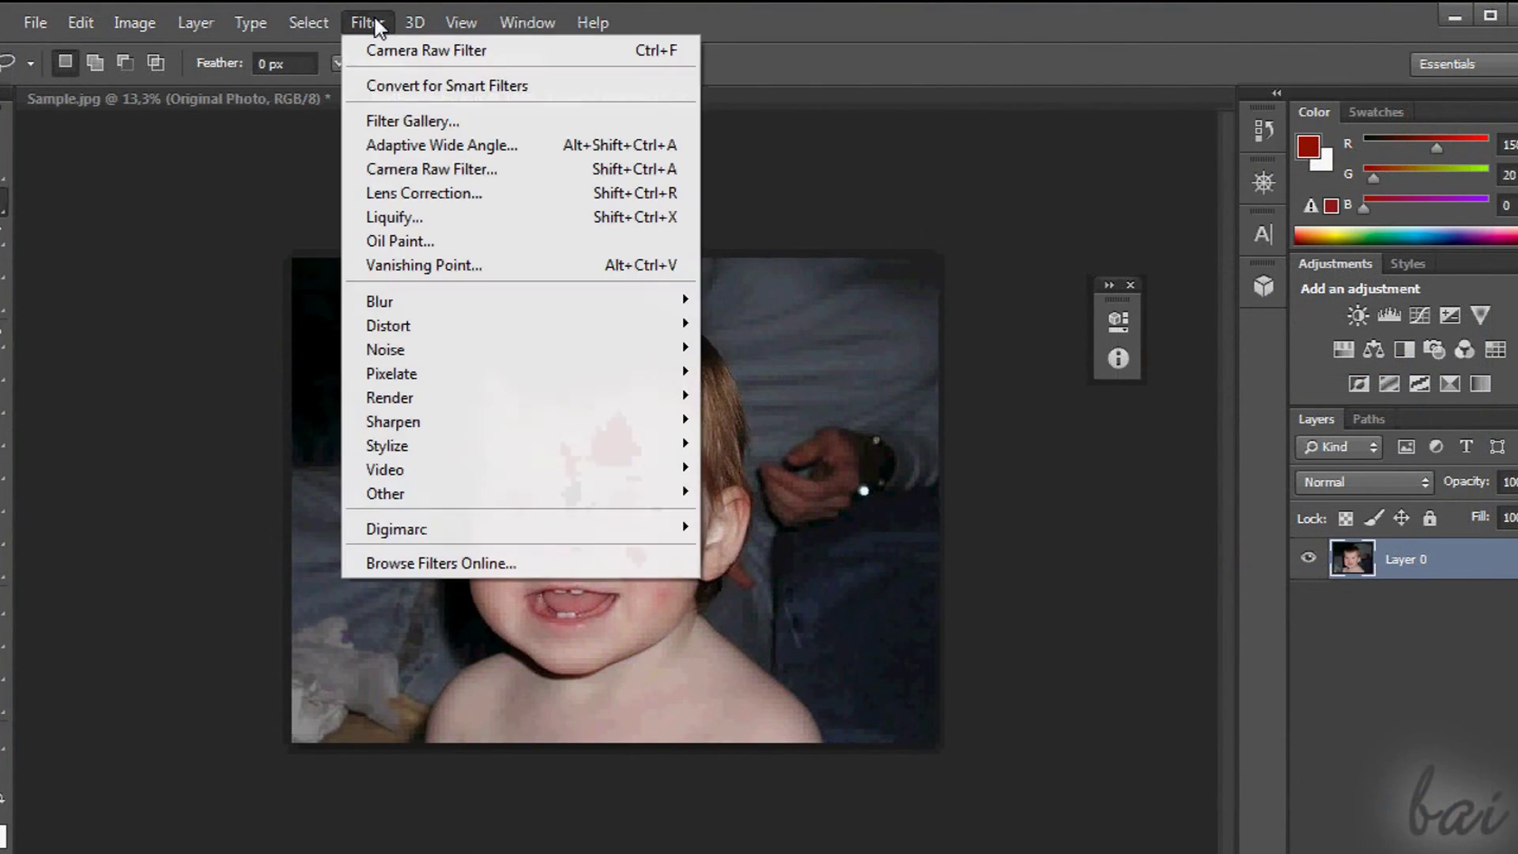
click(420, 168)
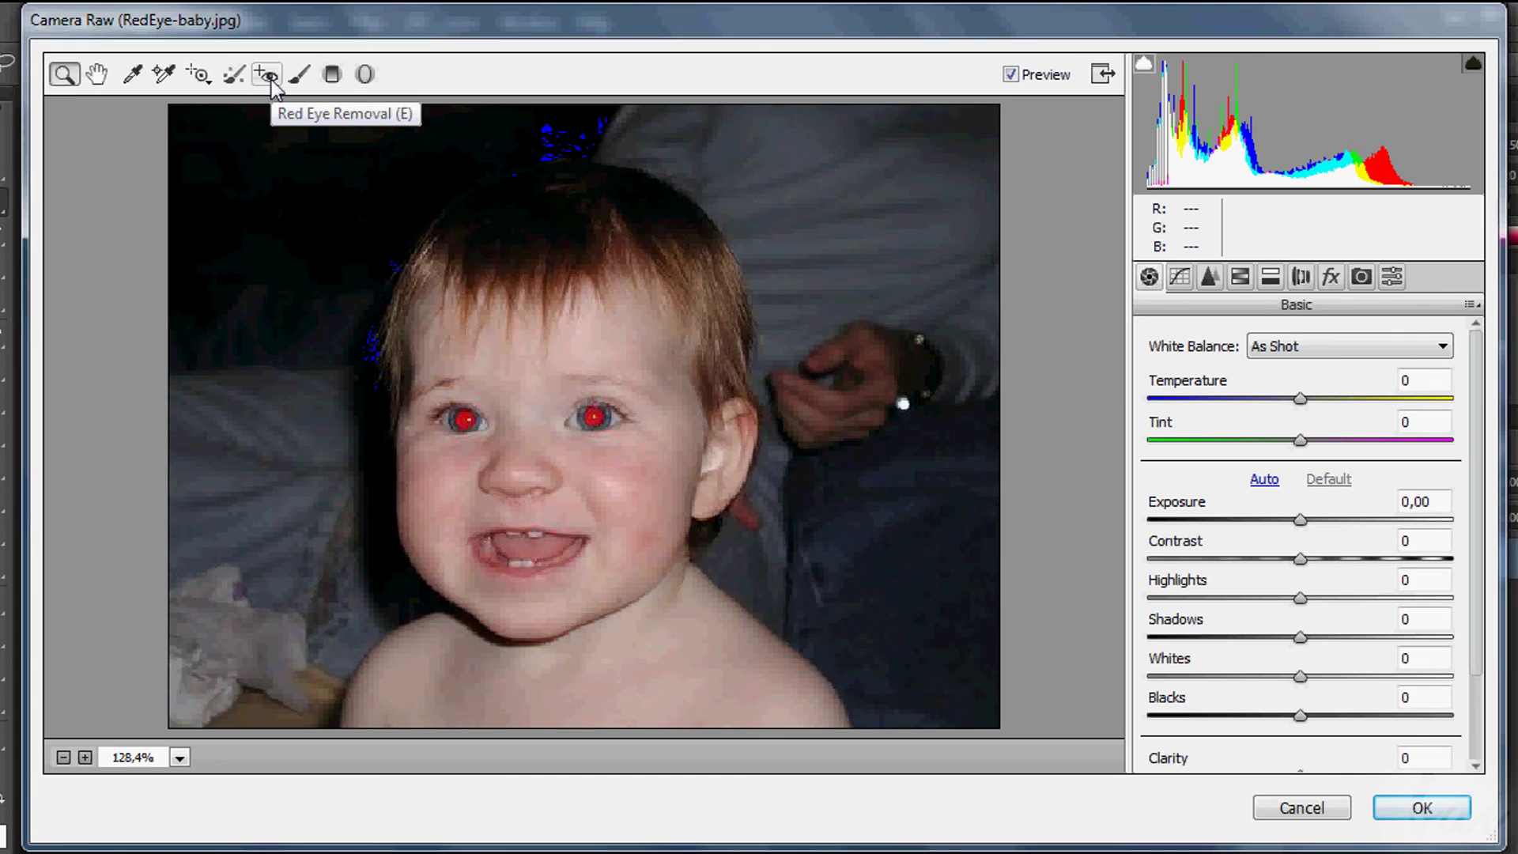
click(269, 77)
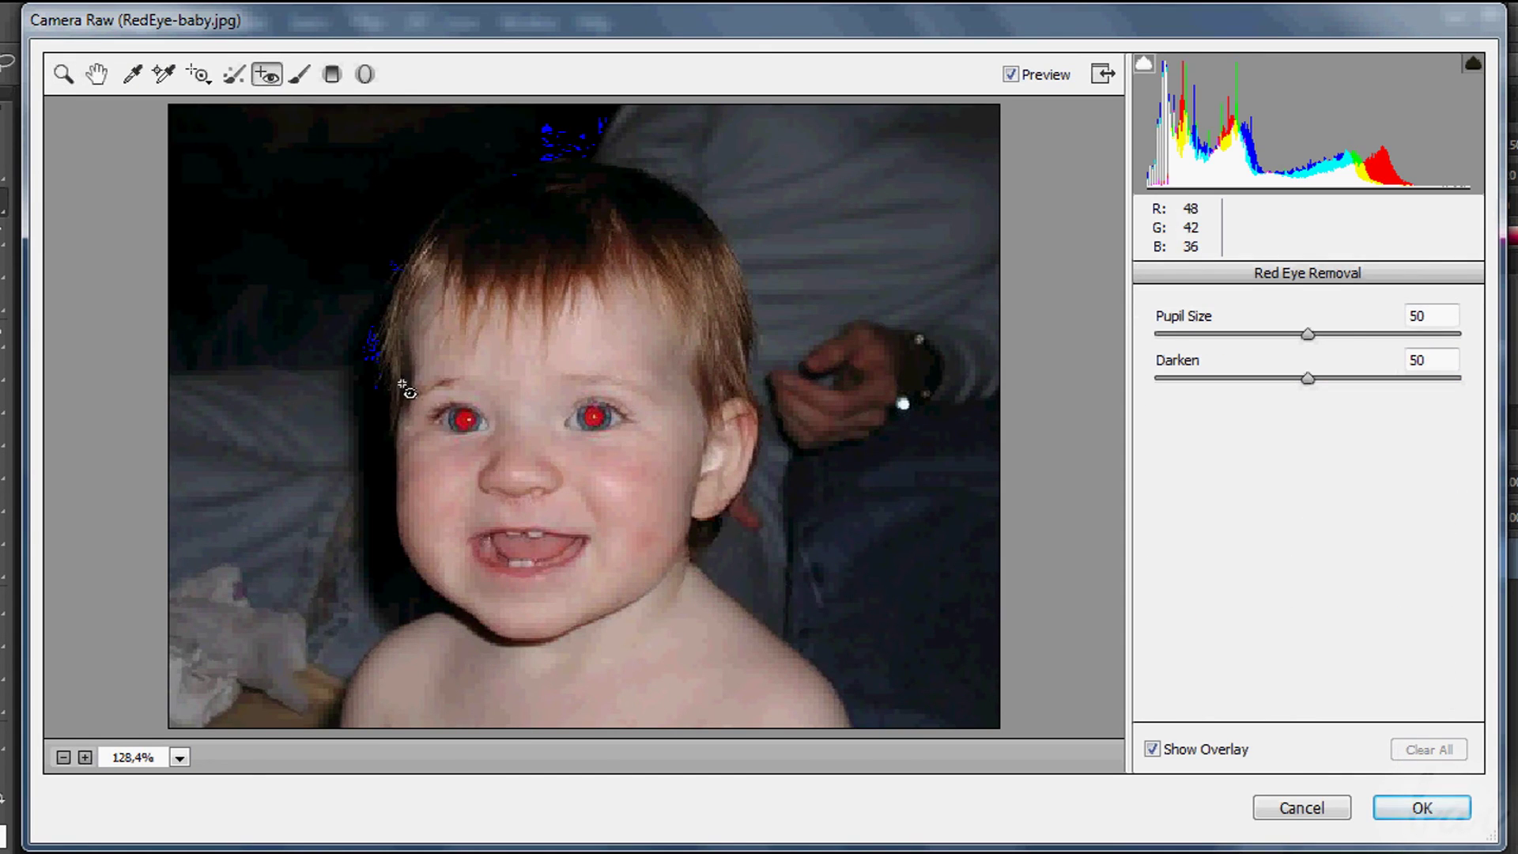
drag(402, 384, 512, 454)
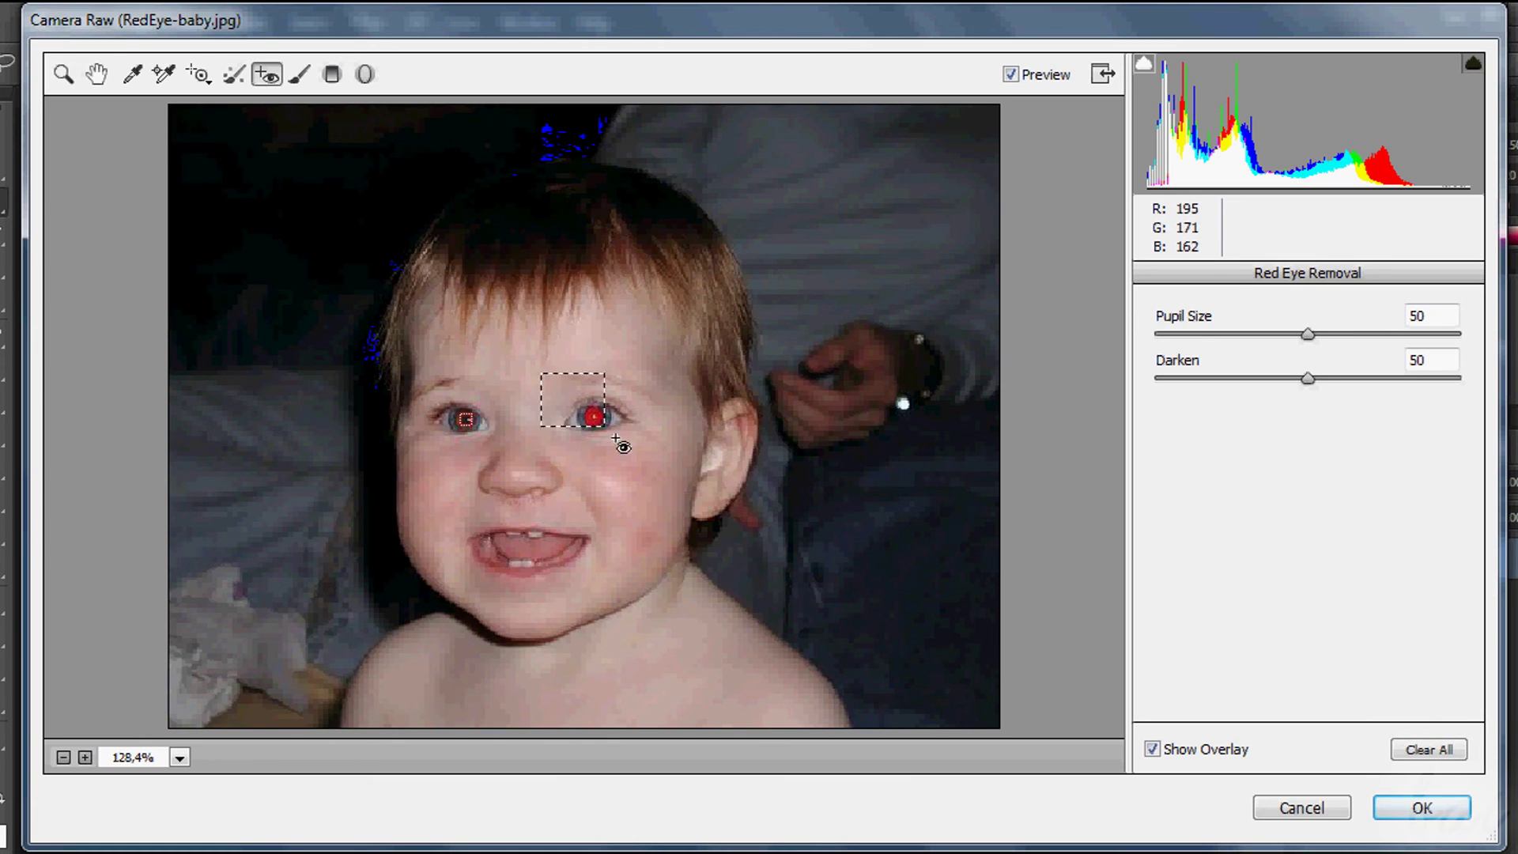
drag(616, 437, 650, 453)
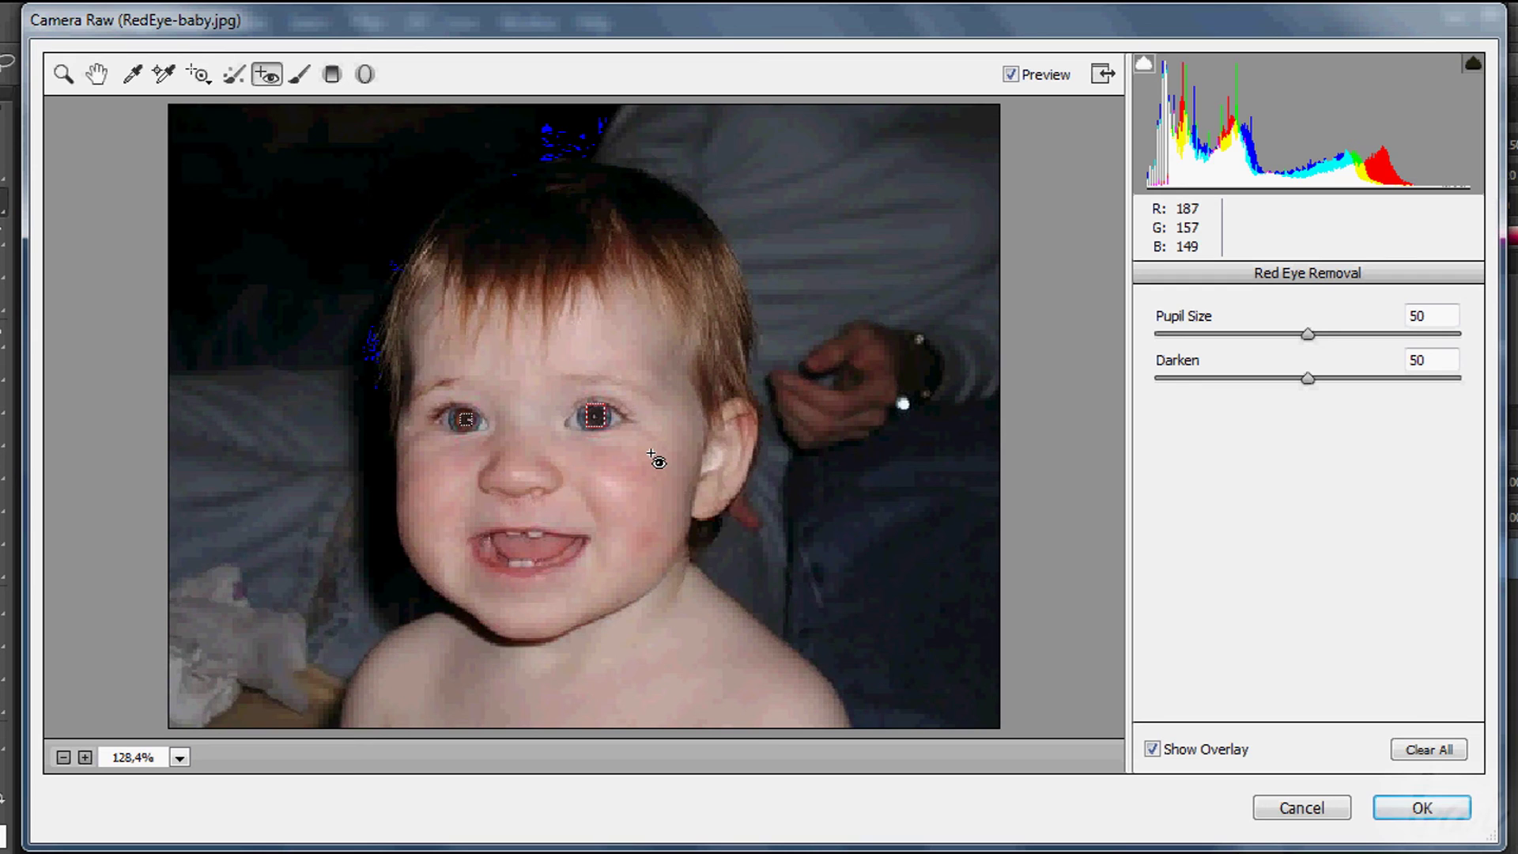
drag(429, 386, 496, 461)
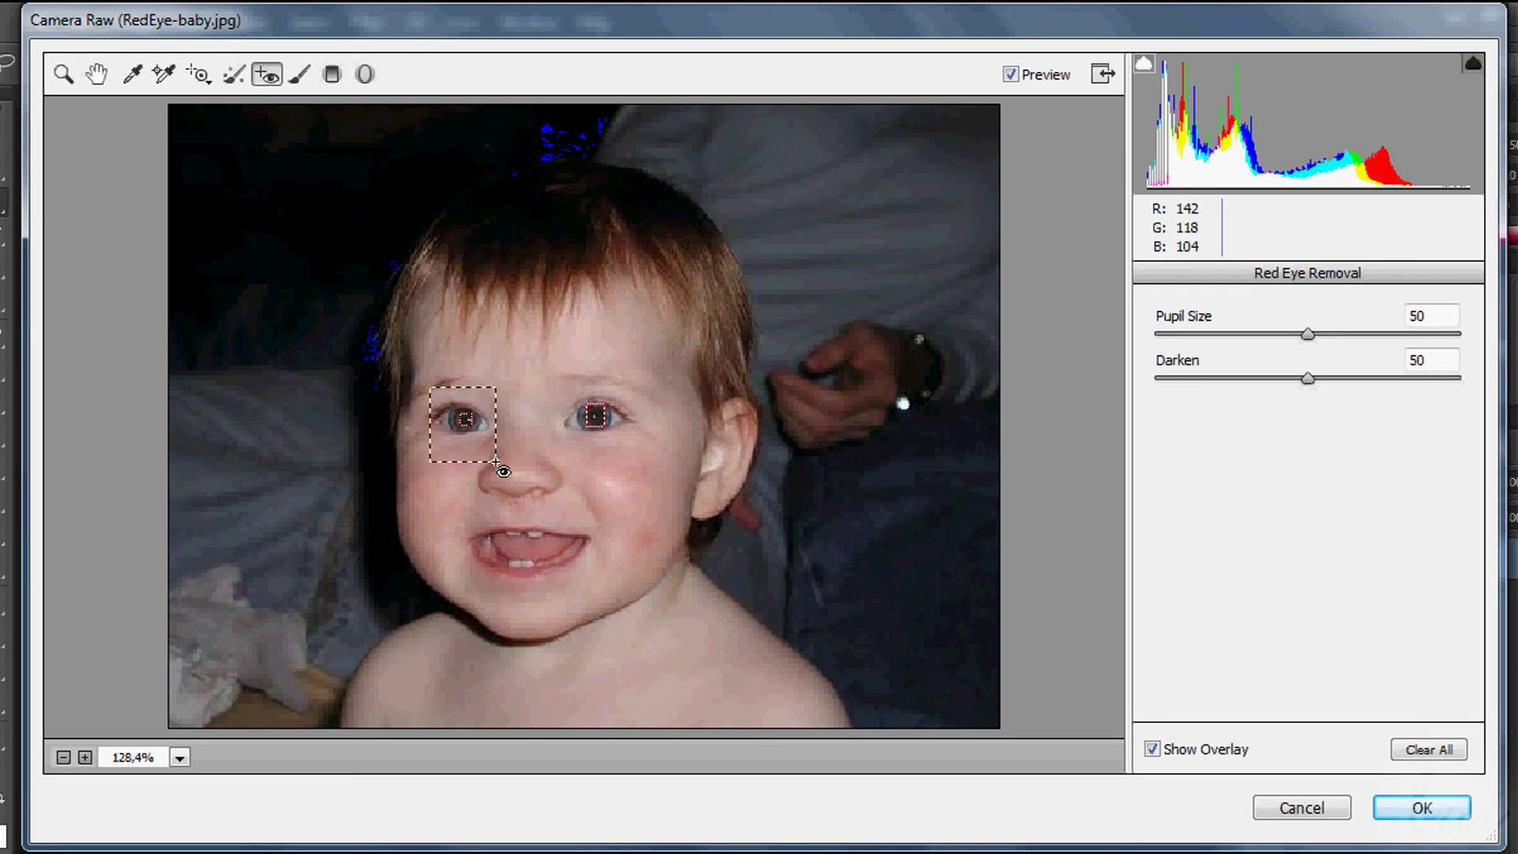
click(1153, 749)
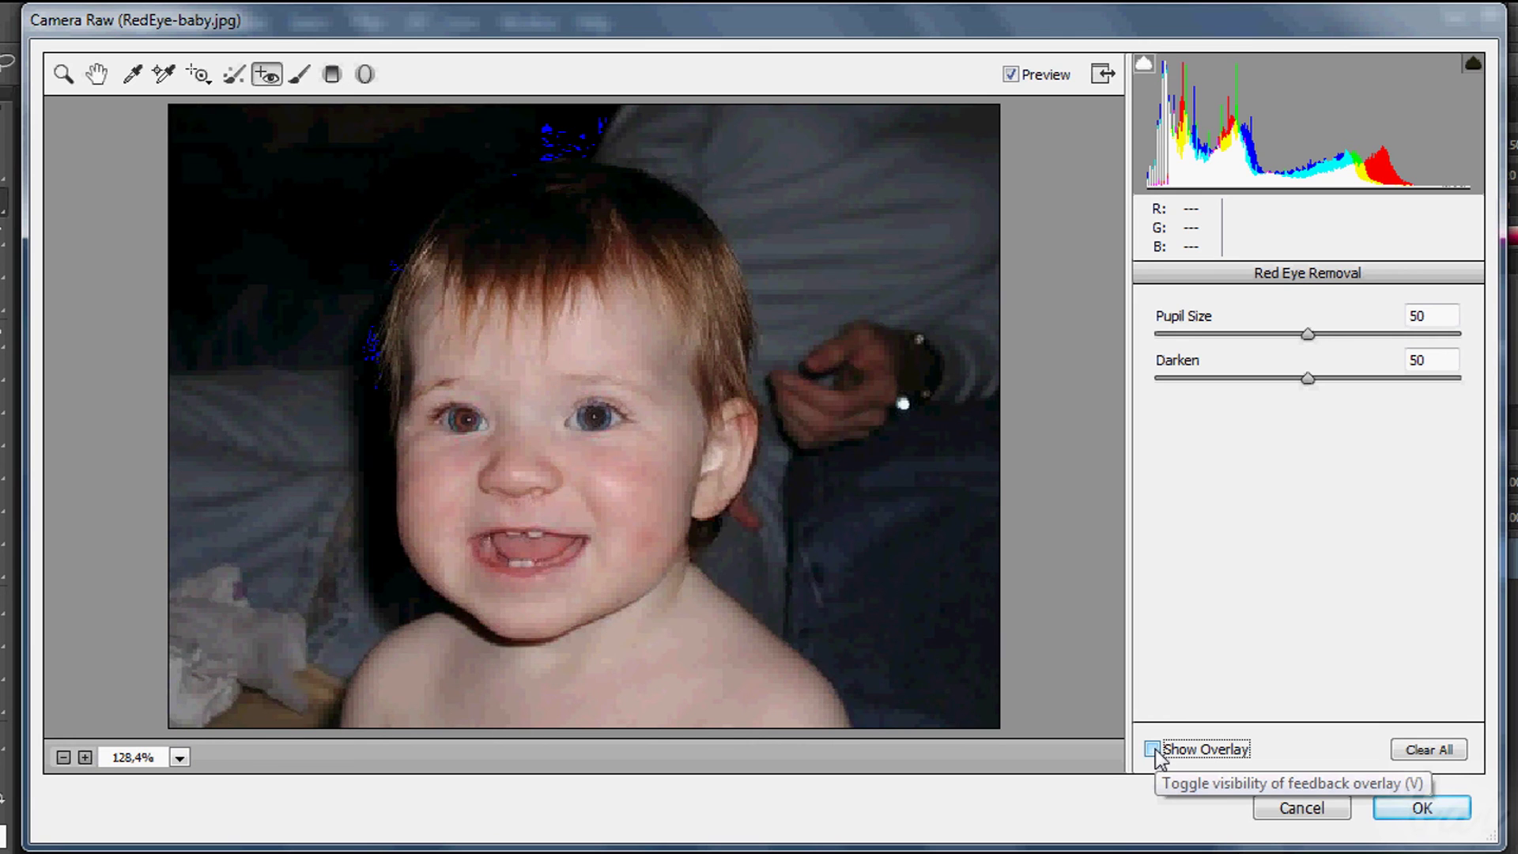
click(1411, 807)
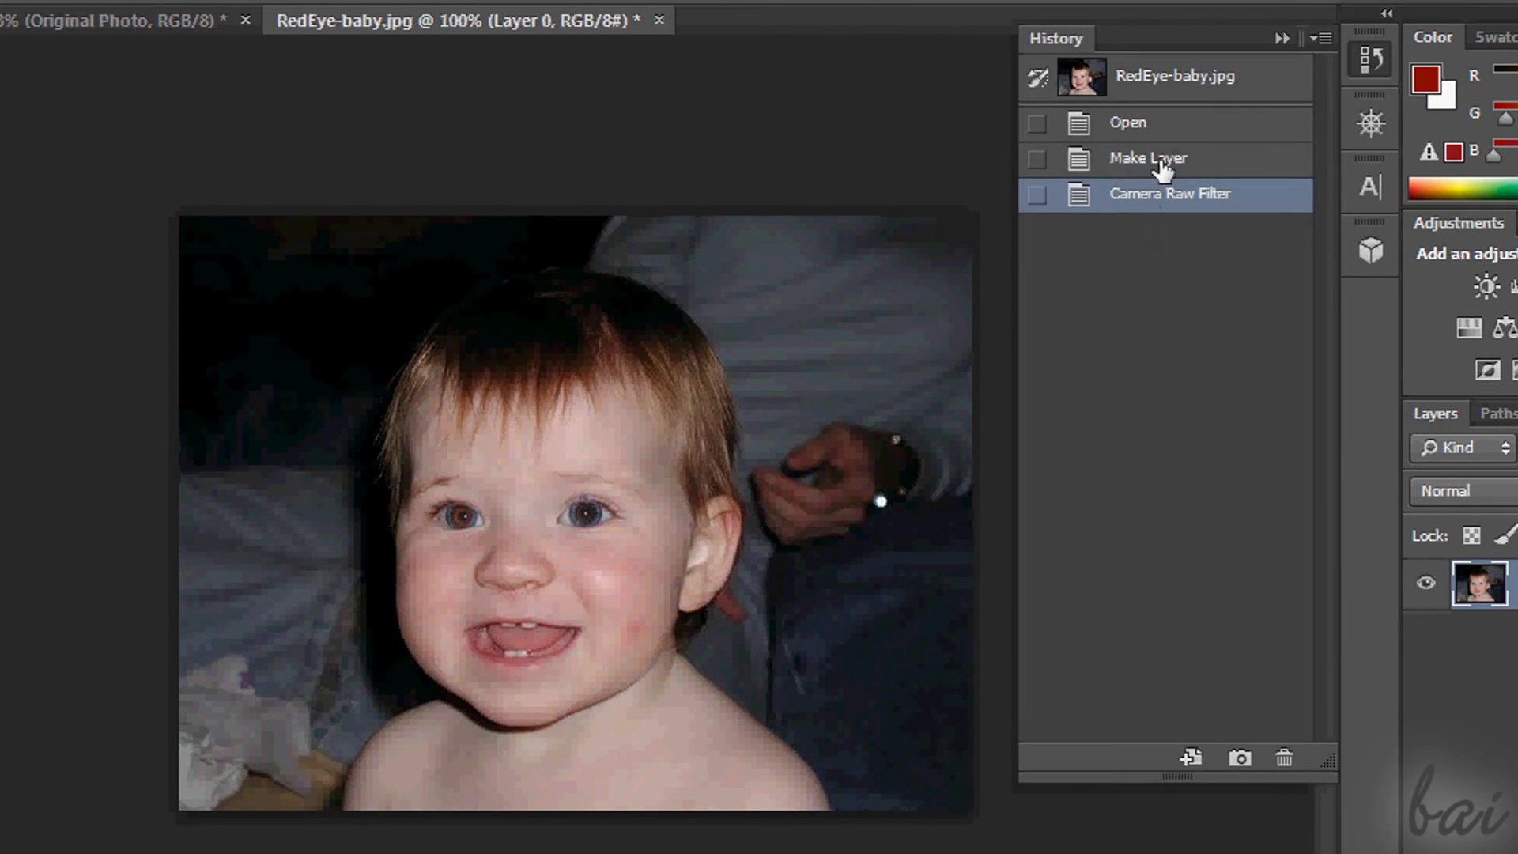
Switch History between Make Layer and Camera Raw Filter to compare, then collapse History
click(1161, 162)
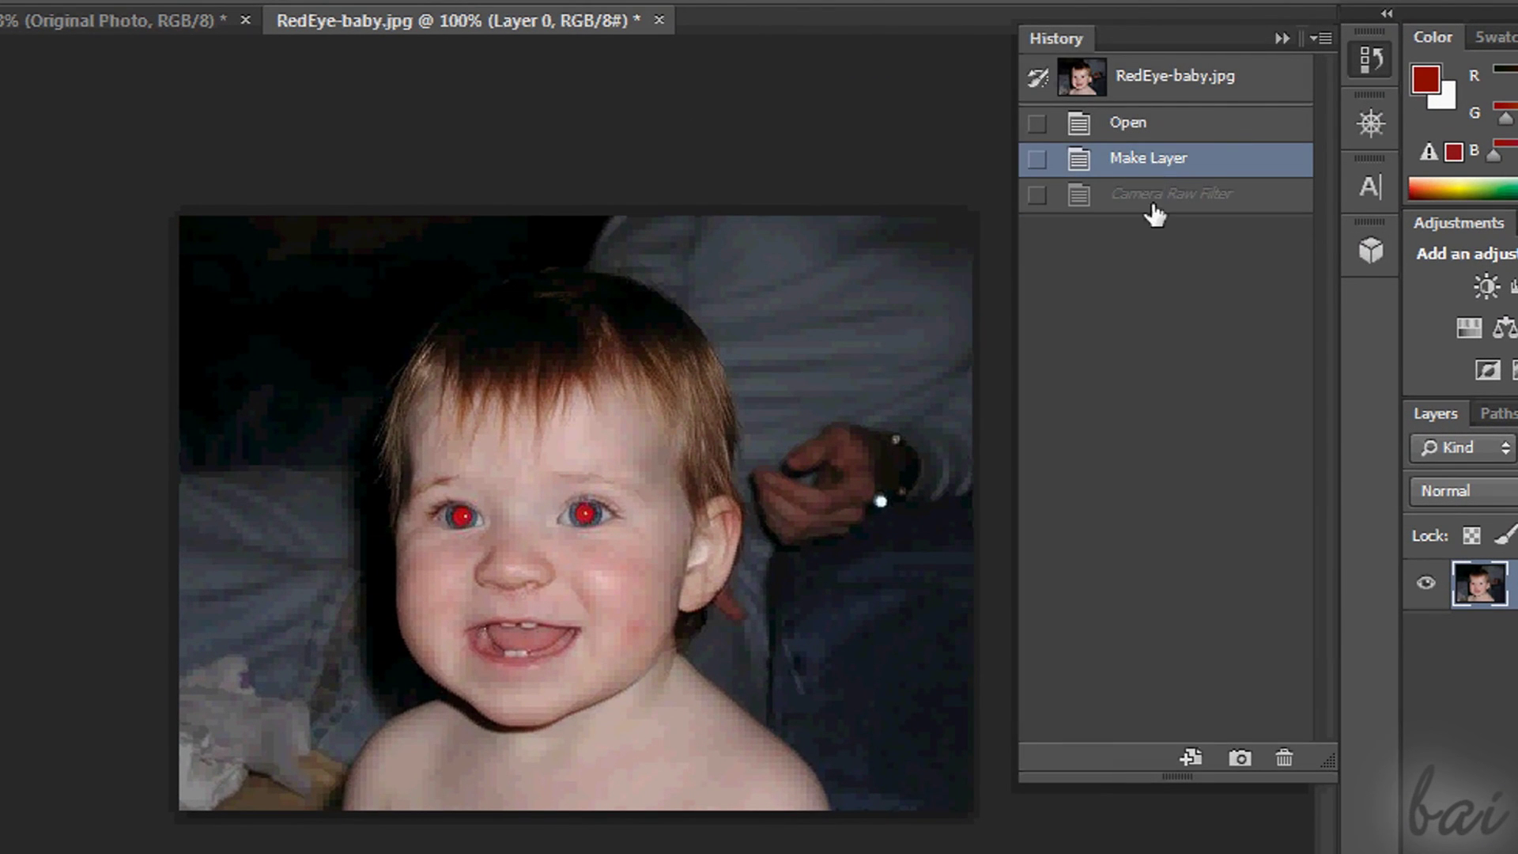
click(1155, 196)
click(1154, 161)
click(1151, 195)
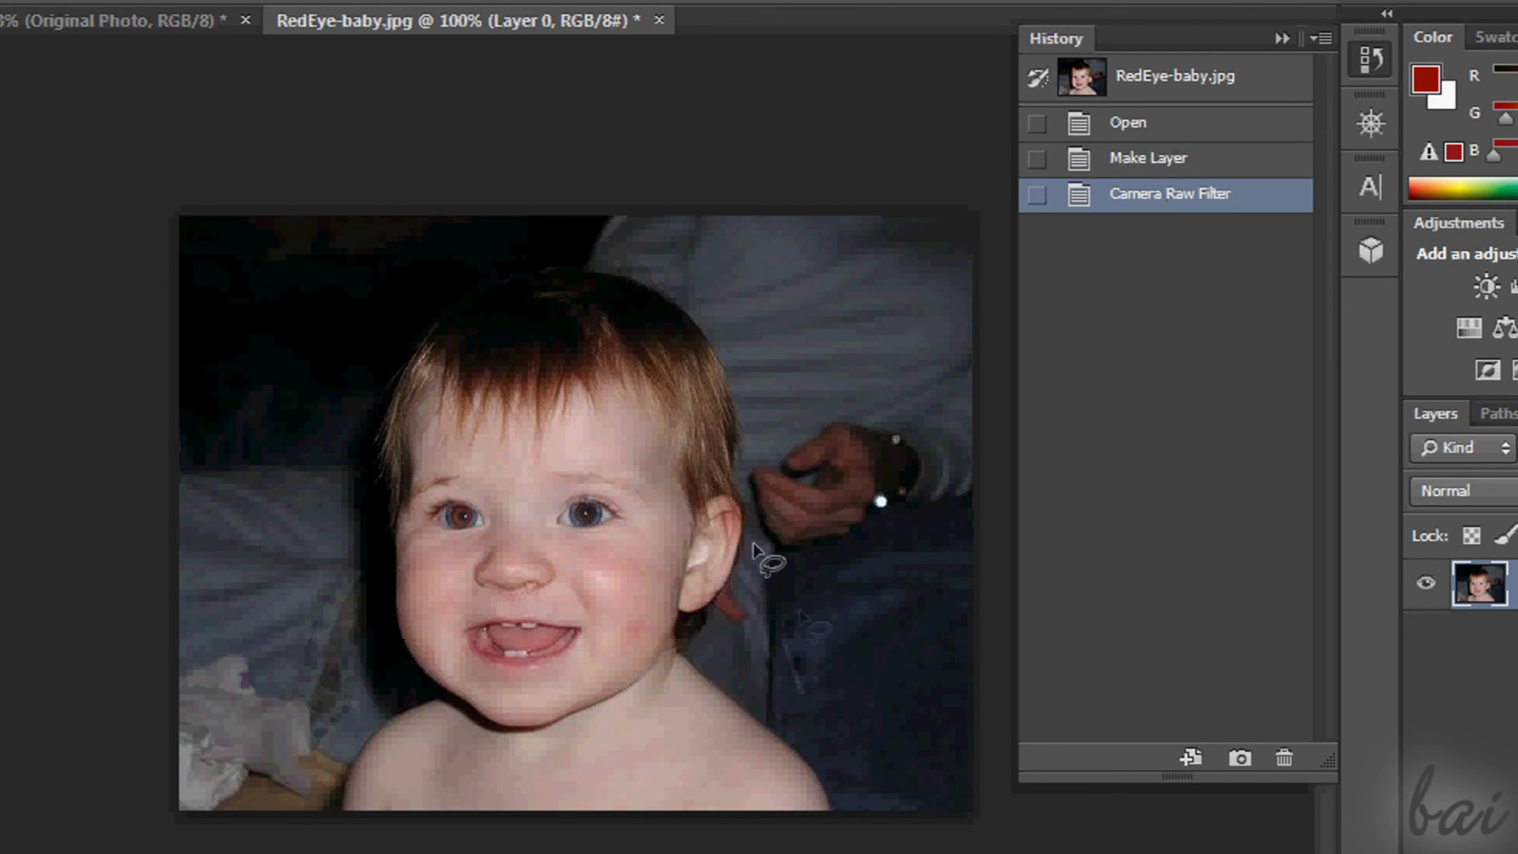
click(1279, 37)
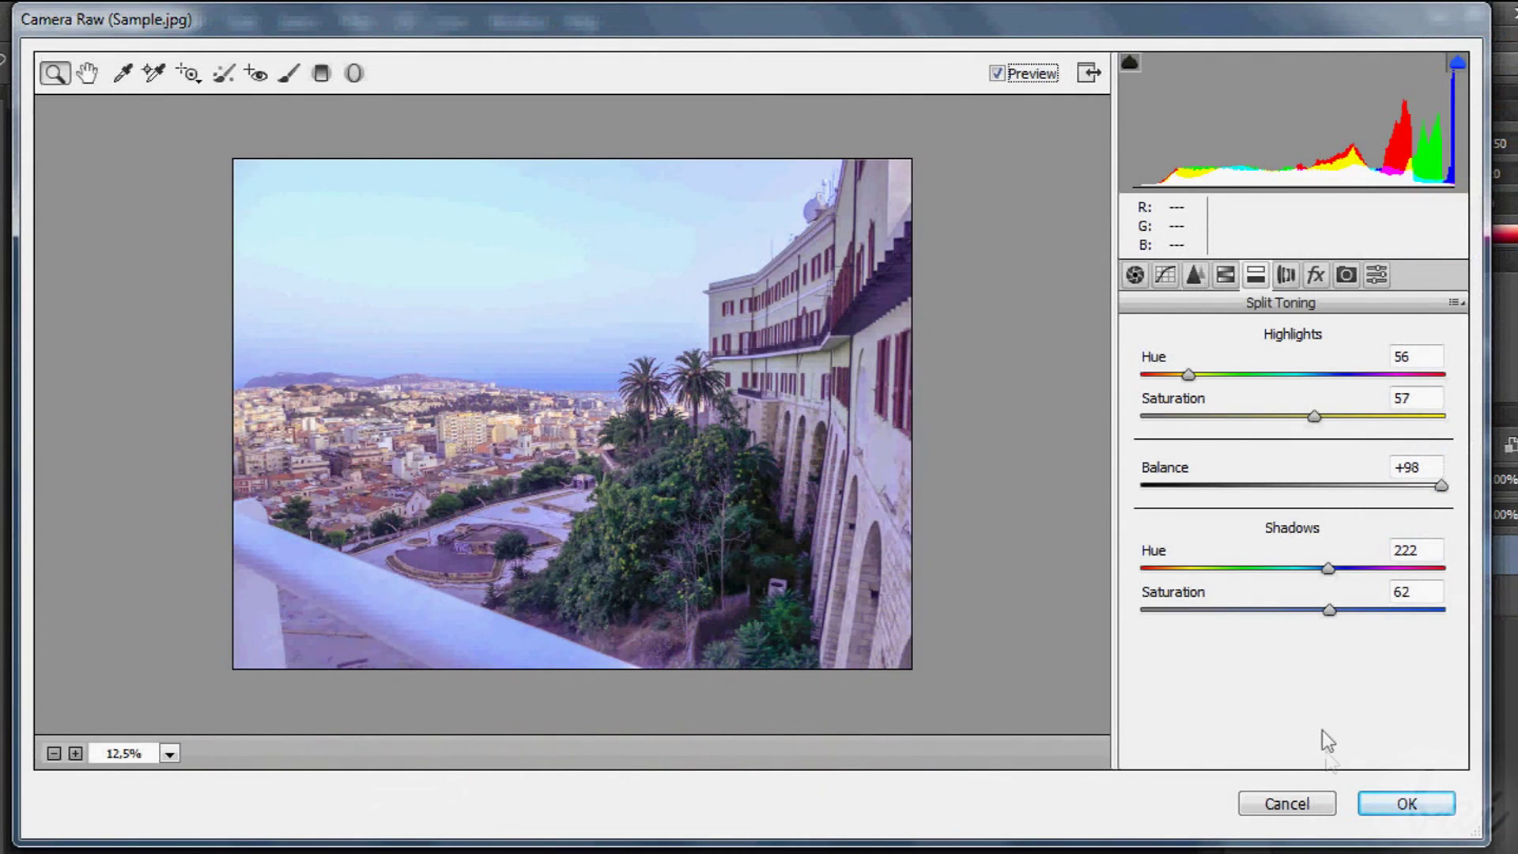
Apply the split-toning to Layer 0 and toggle its visibility against Original Photo
click(1398, 805)
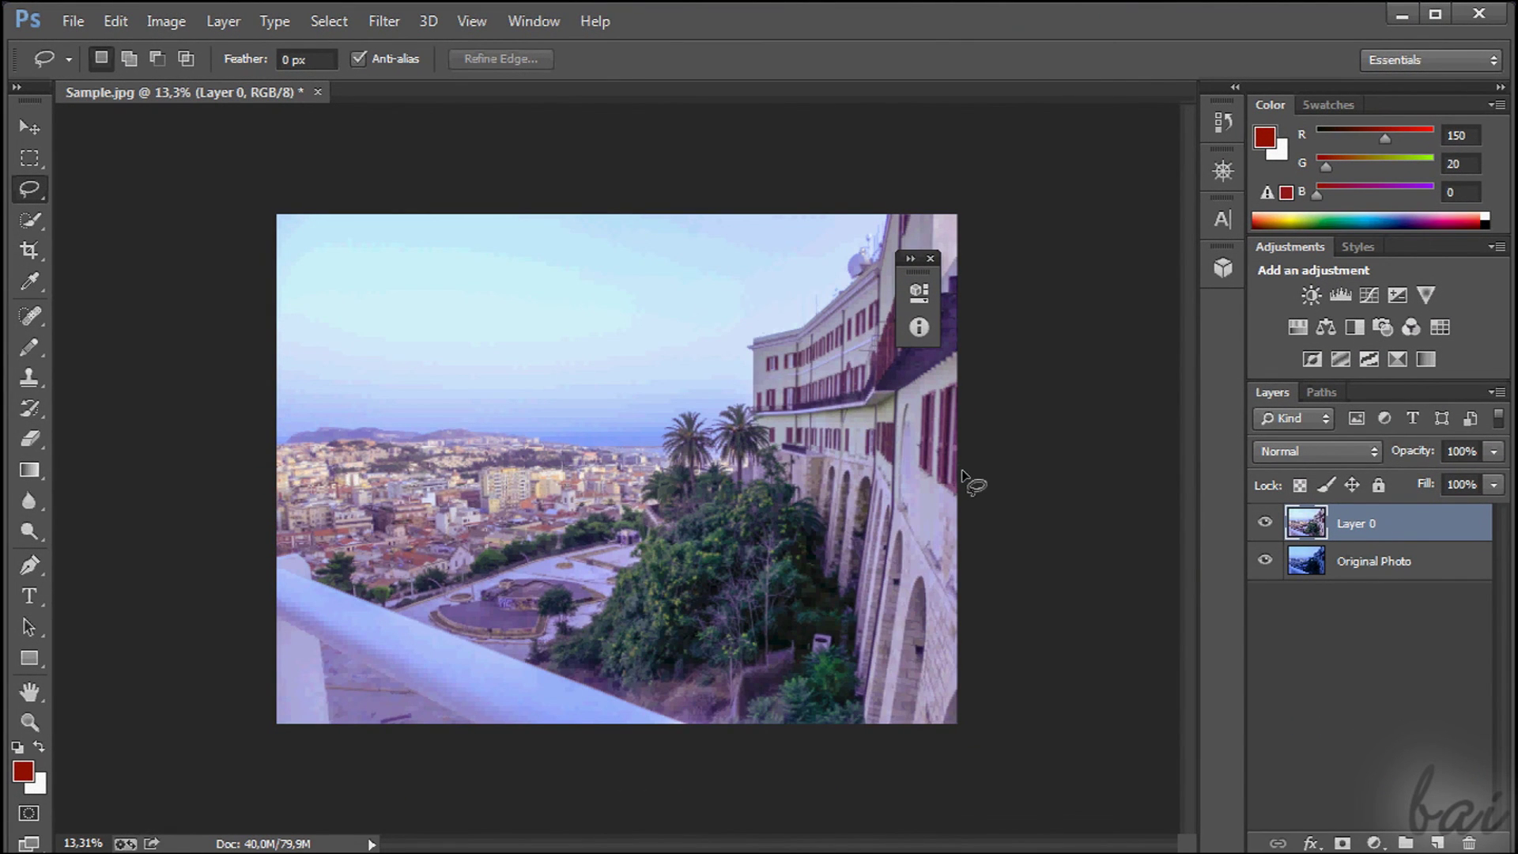
drag(922, 277, 1090, 284)
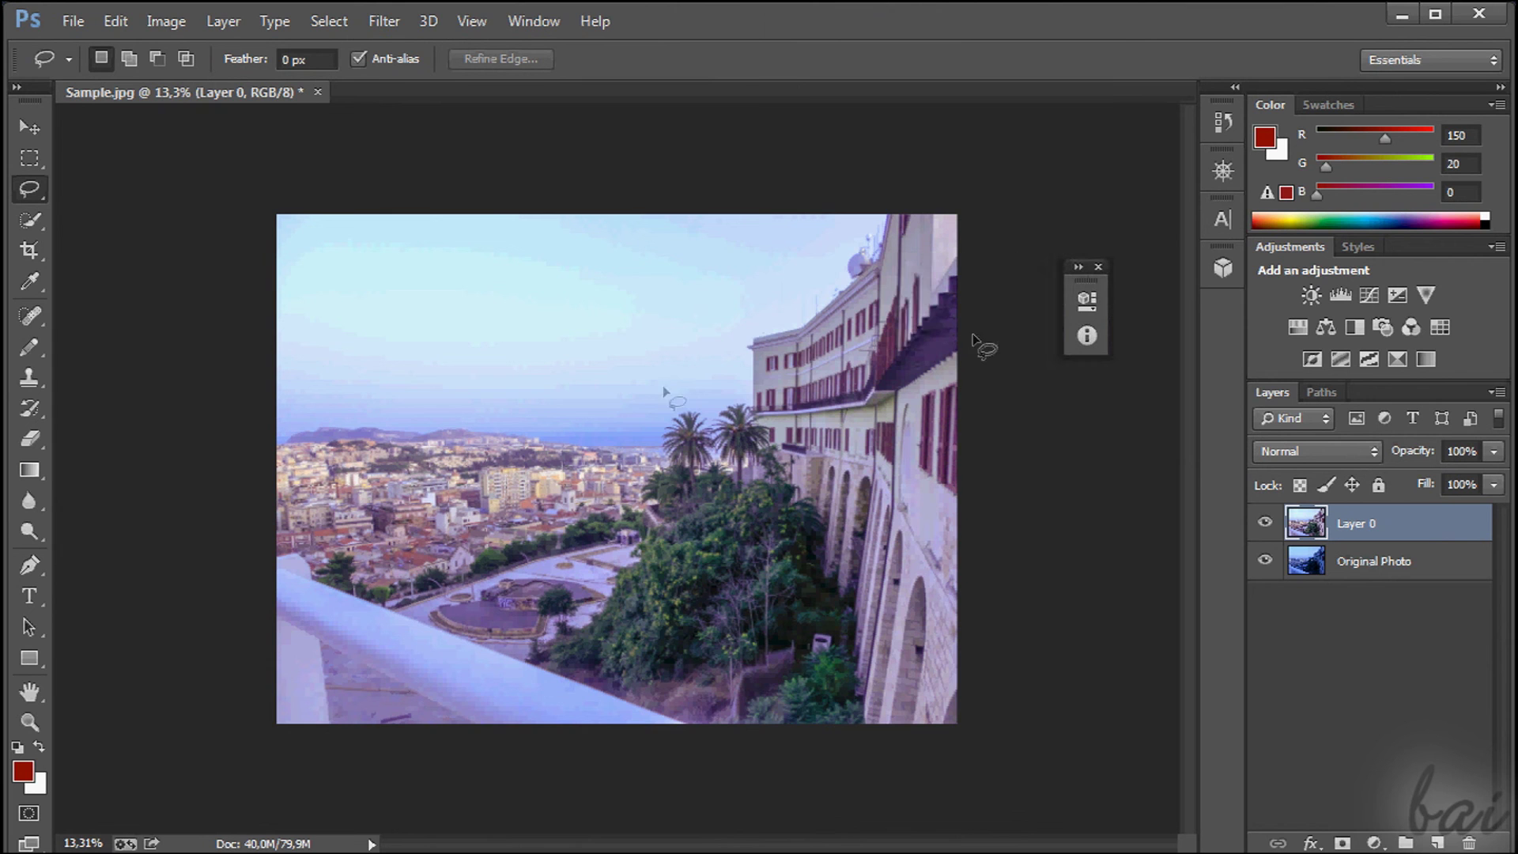
click(1264, 523)
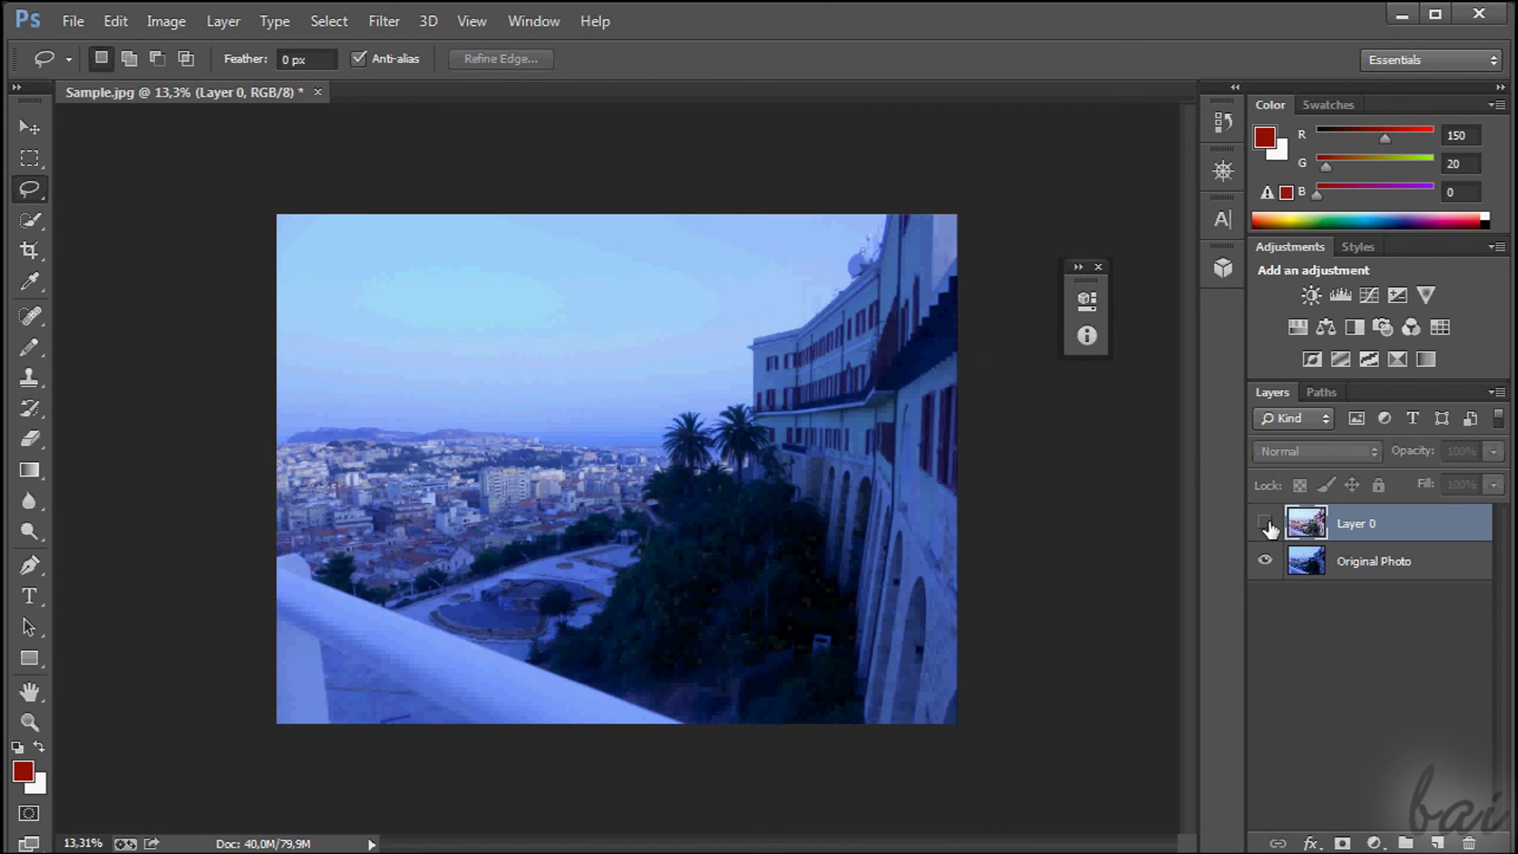
click(1267, 526)
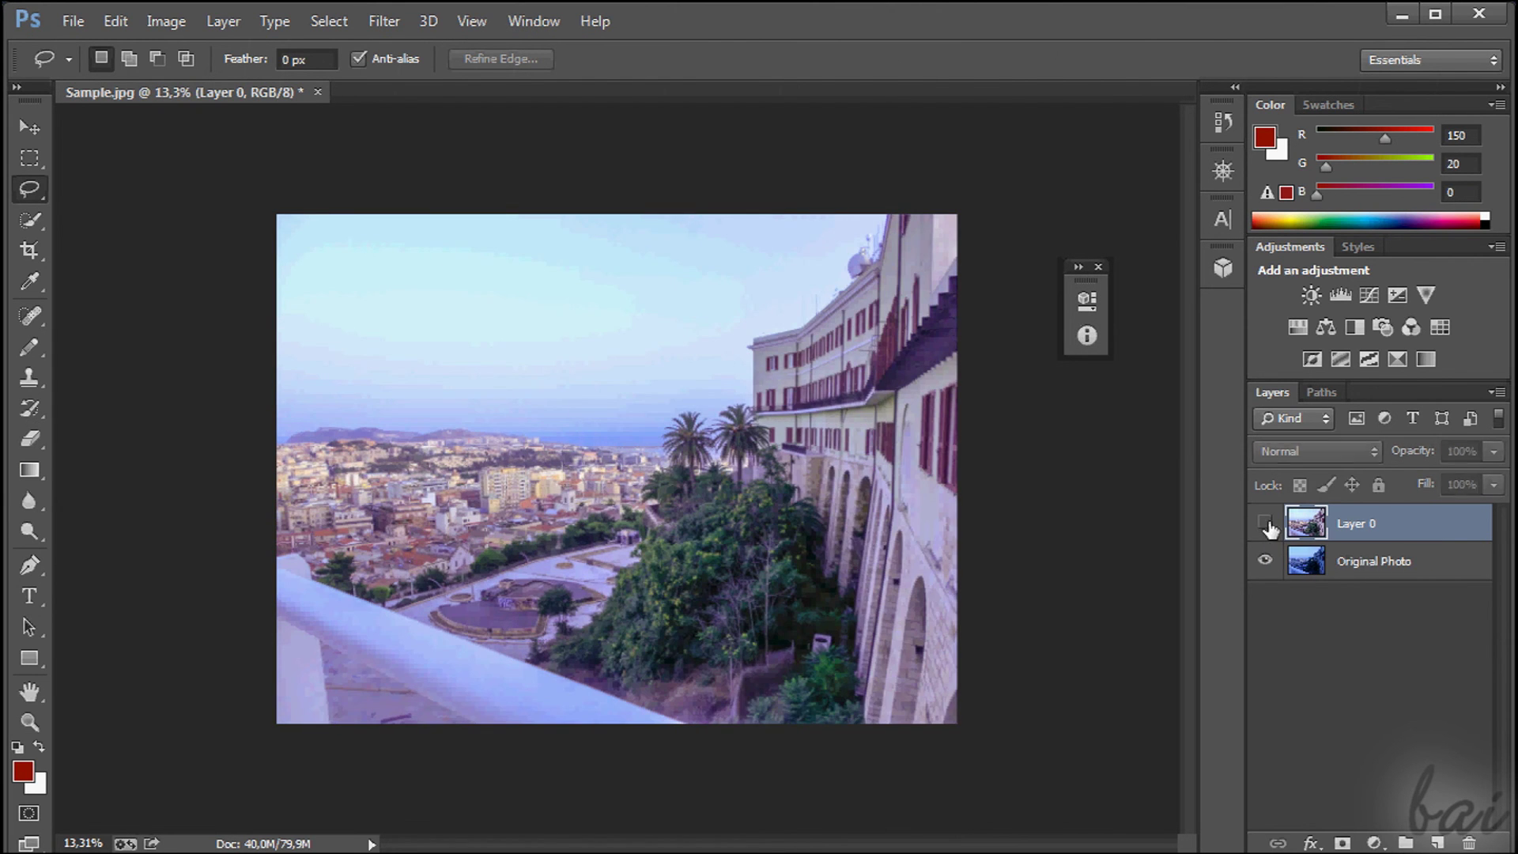
click(1267, 526)
click(1266, 524)
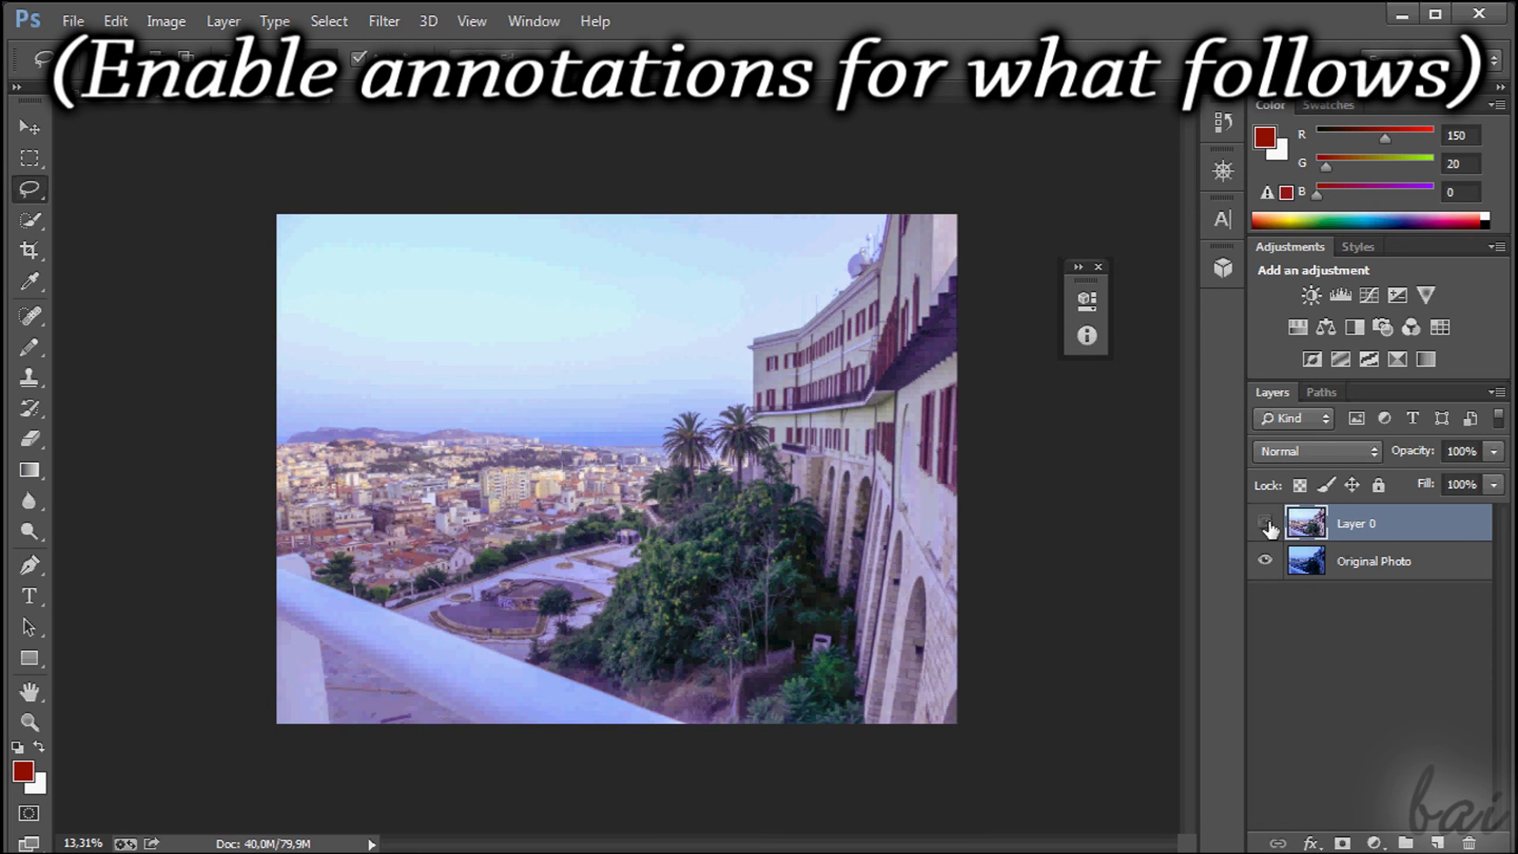